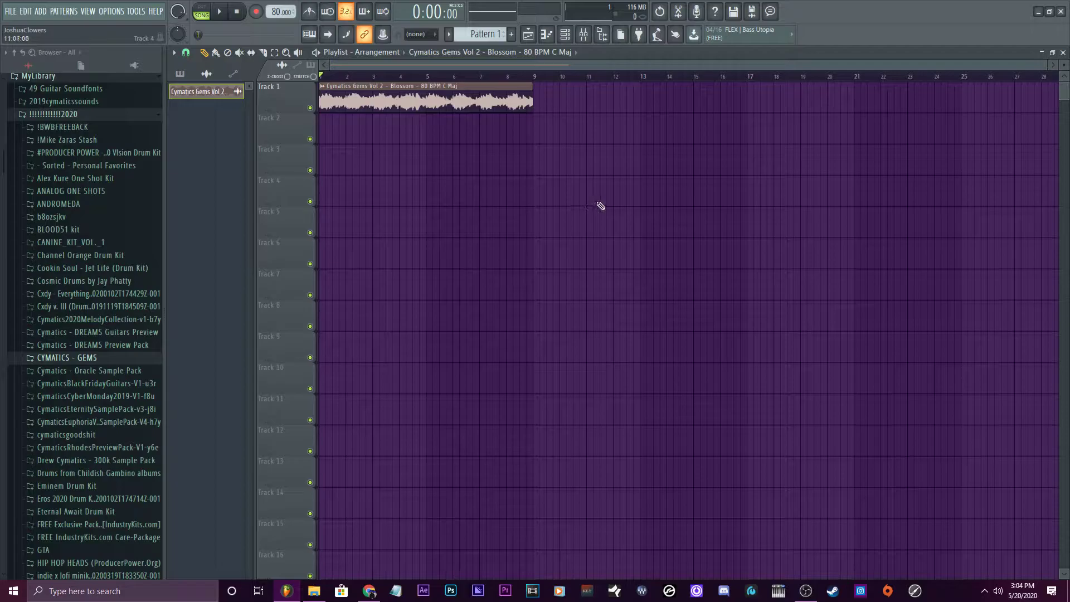
Play back the original Blossom sample on Track 1.
{"action": "key", "text": "space"}
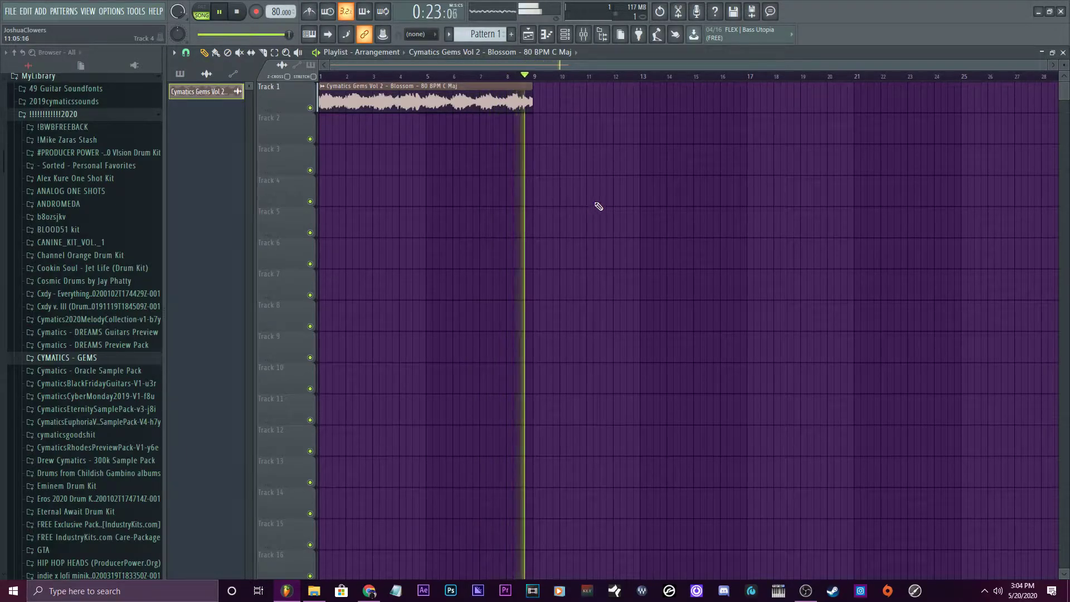
{"action": "key", "text": "space"}
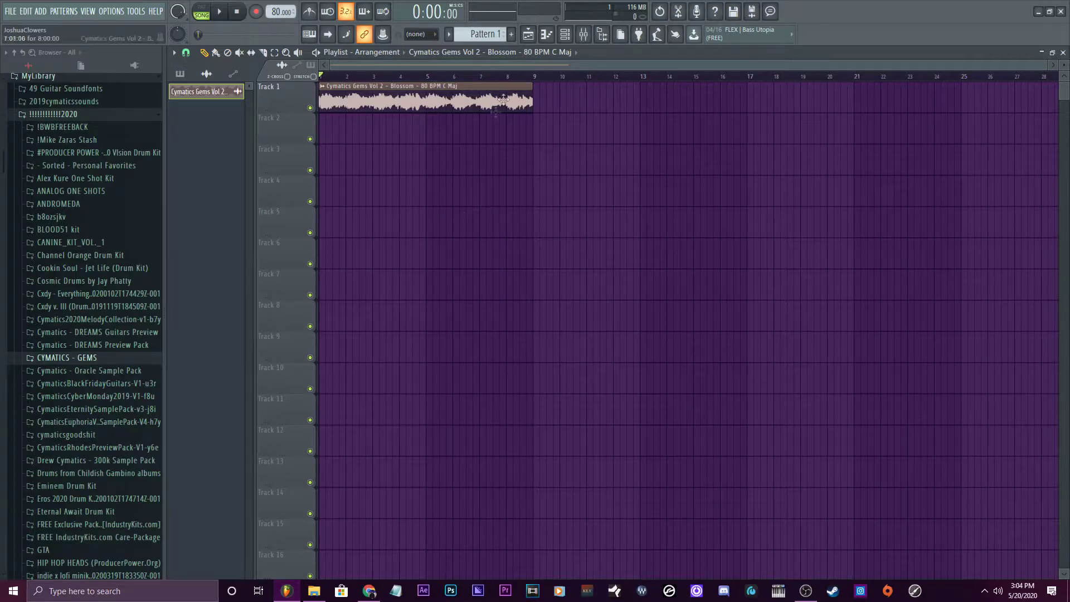
Compare time-stretching pitch shifts on the Blossom sample, including -900 and +600 cents, and settle on a lowered pitch.
{"action": "double_click", "coordinate": [479, 91]}
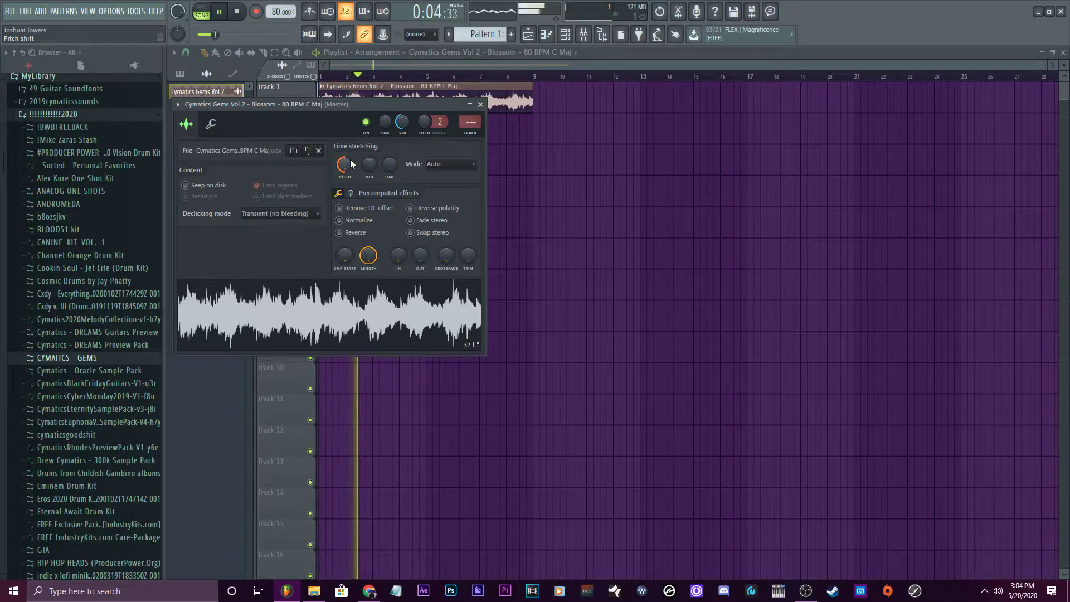
{"action": "key", "text": "space"}
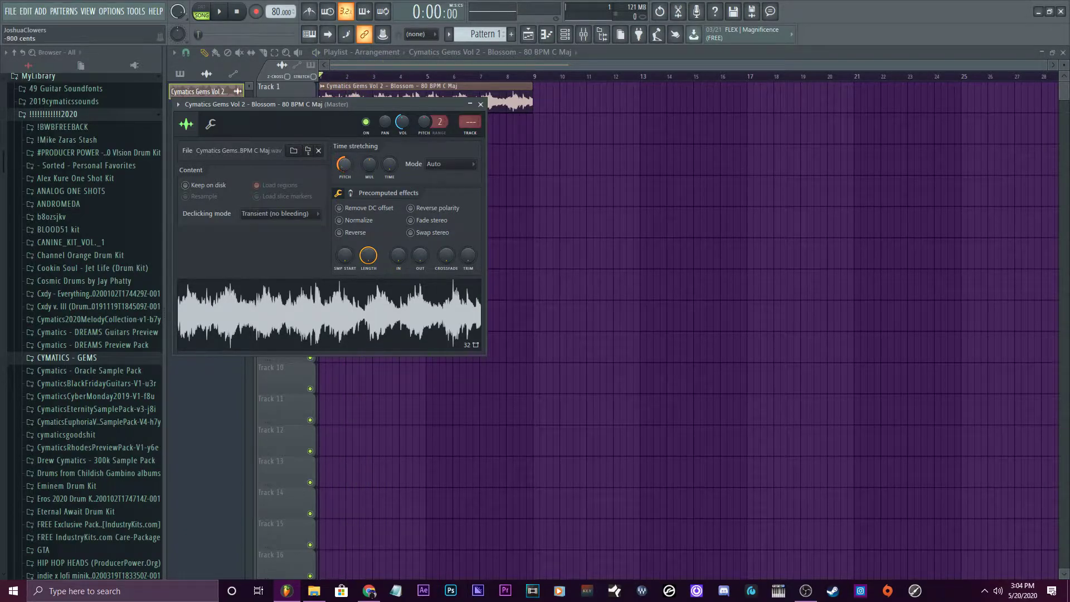
{"action": "left_click_drag", "start_coordinate": [344, 162], "coordinate": [346, 166]}
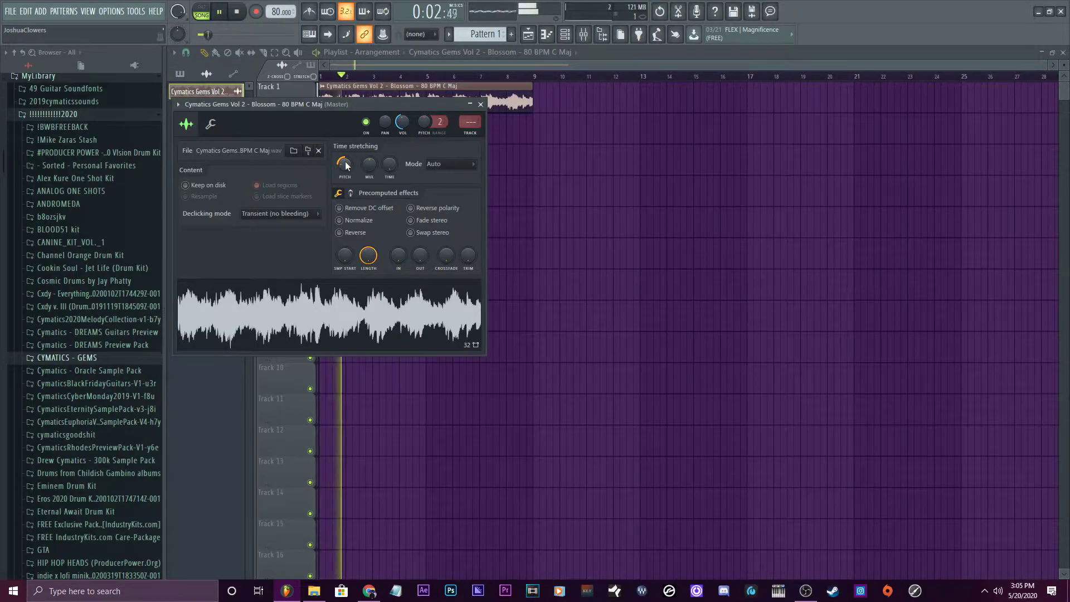
{"action": "key", "text": "space"}
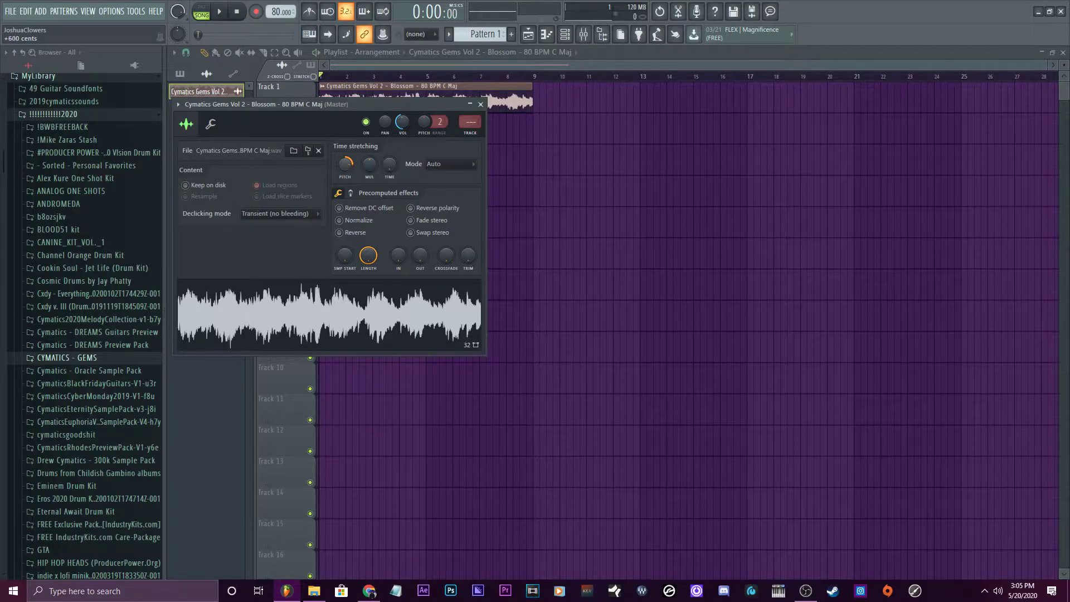
{"action": "left_click_drag", "start_coordinate": [346, 163], "coordinate": [346, 166]}
{"action": "key", "text": "space"}
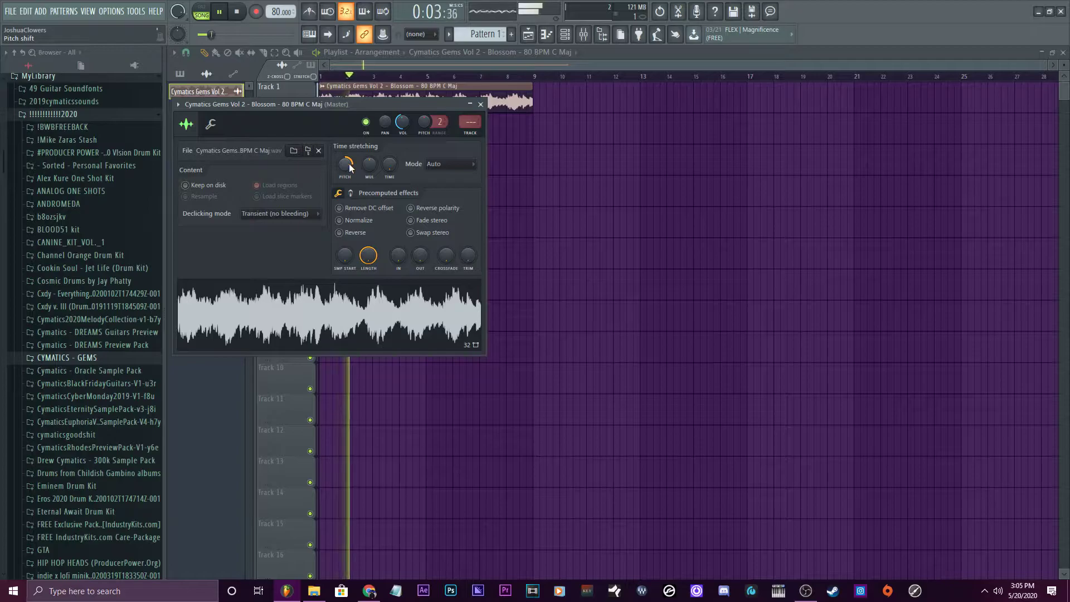
{"action": "key", "text": "space"}
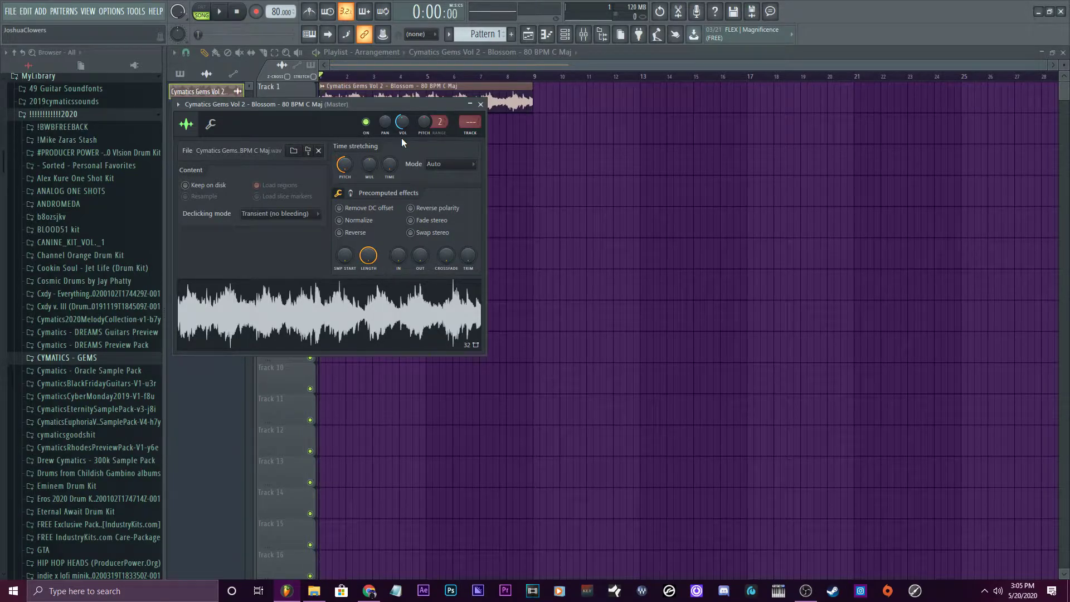
Close the sample's channel settings and listen to the pitched-down clip in the playlist.
{"action": "key", "text": "space"}
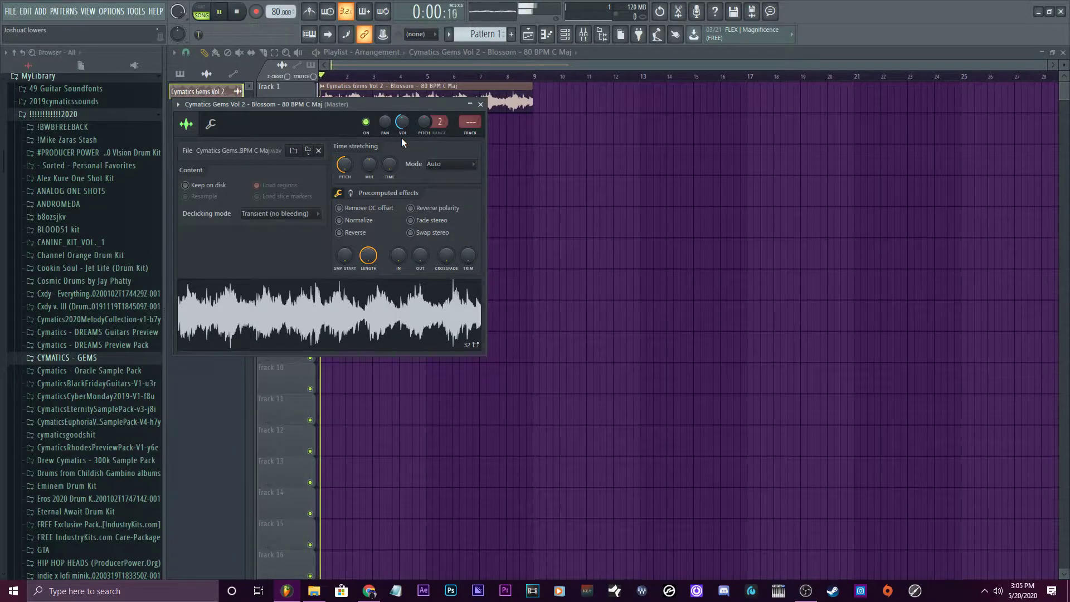
{"action": "left_click", "coordinate": [481, 105]}
{"action": "key", "text": "space"}
{"action": "key", "text": "space"}
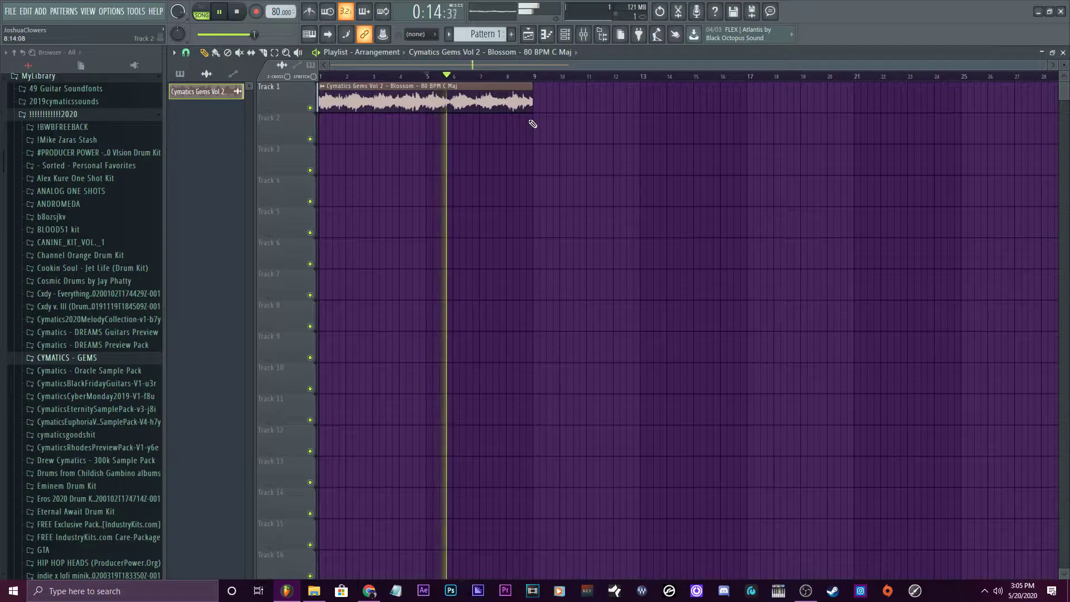
{"action": "key", "text": "space"}
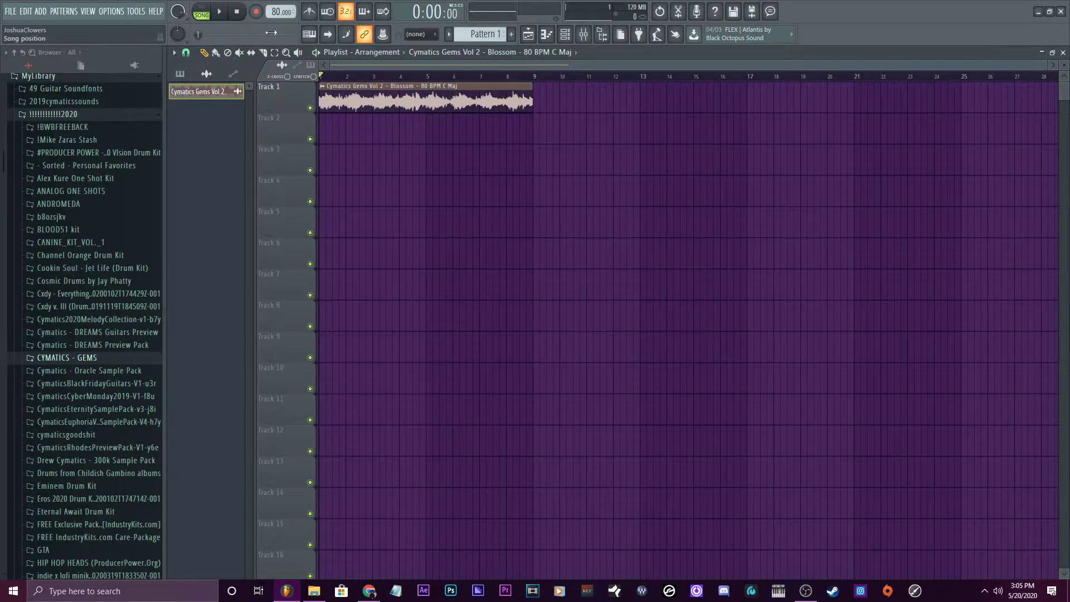
Try the complex Beat shuffle chop on the Blossom clip, audition it and undo the chopping.
{"action": "scroll", "coordinate": [346, 78], "scroll_direction": "up", "scroll_amount": 4}
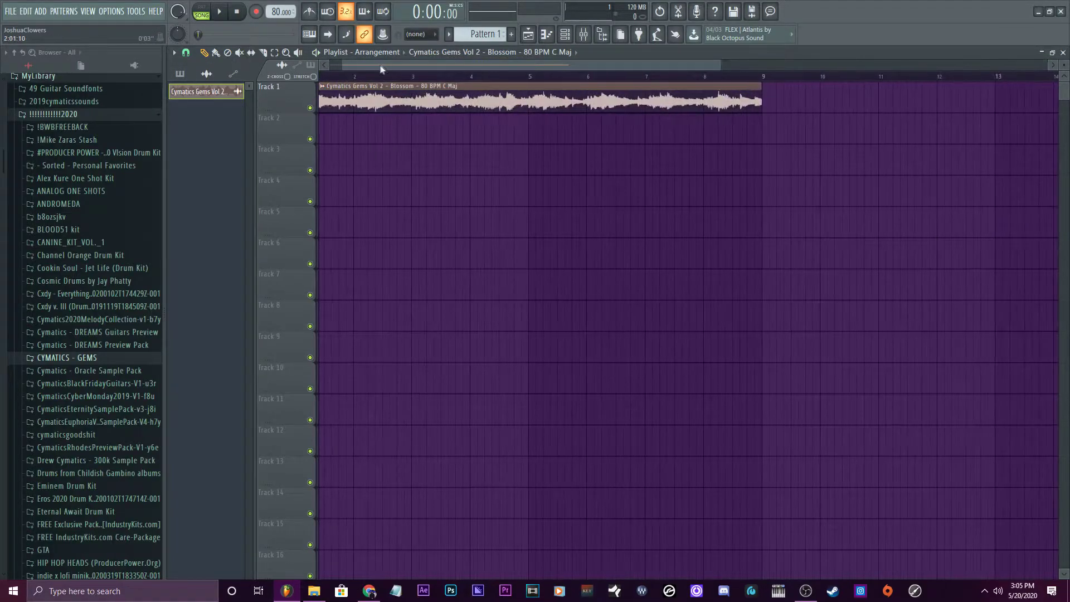
{"action": "right_click", "coordinate": [323, 90]}
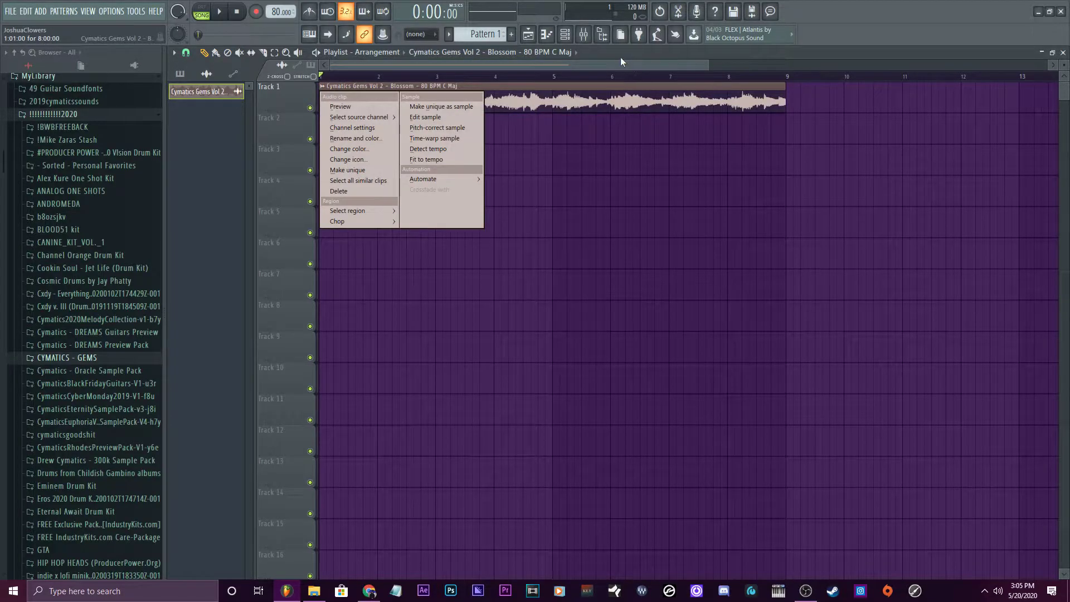
{"action": "left_click", "coordinate": [320, 113]}
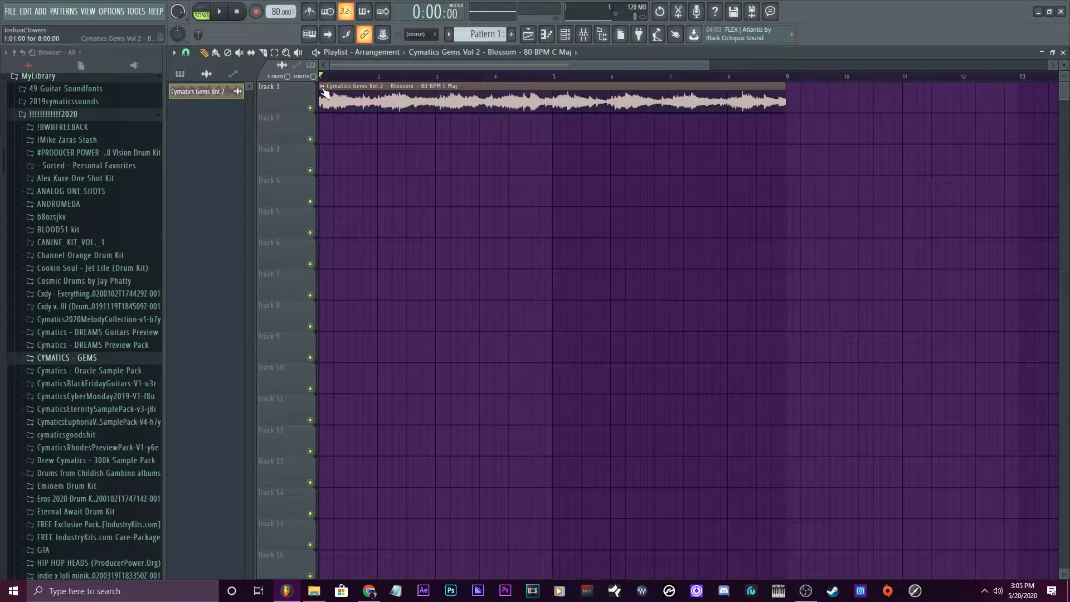
{"action": "right_click", "coordinate": [325, 93]}
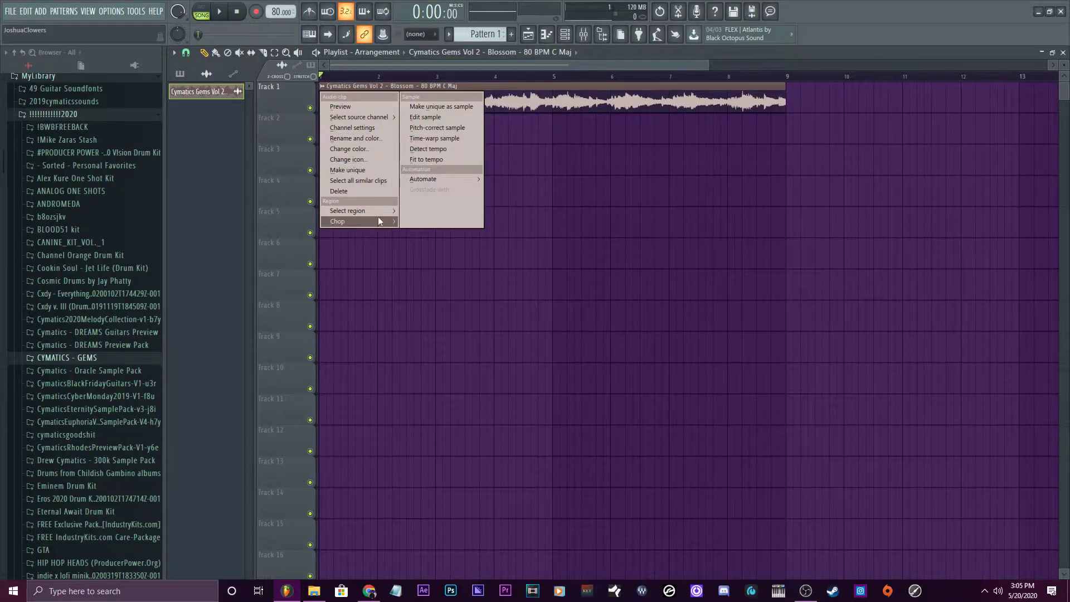
{"action": "mouse_move", "coordinate": [374, 220]}
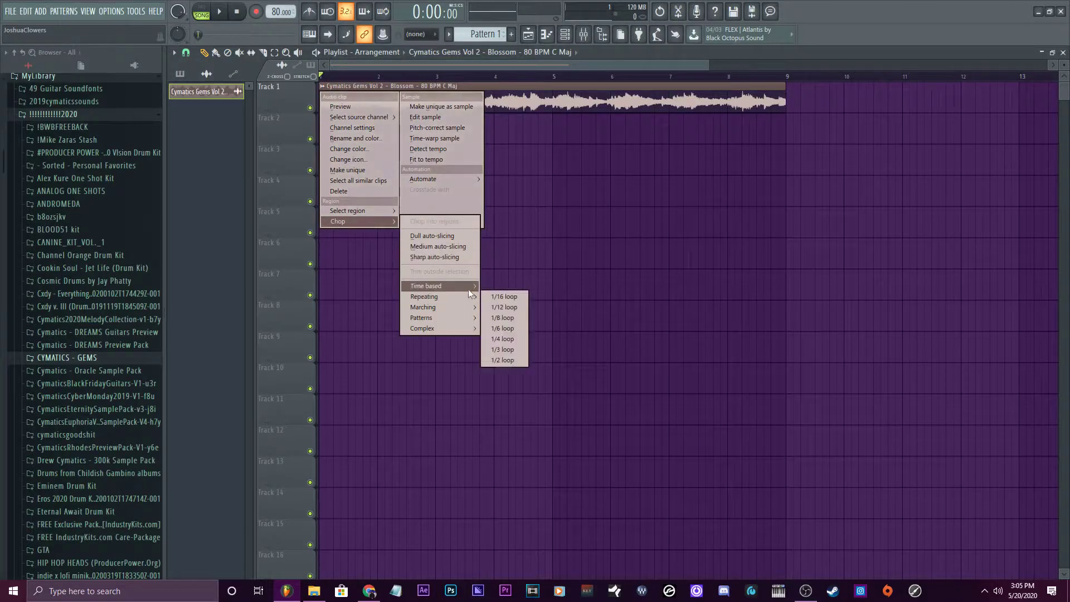
{"action": "mouse_move", "coordinate": [465, 288]}
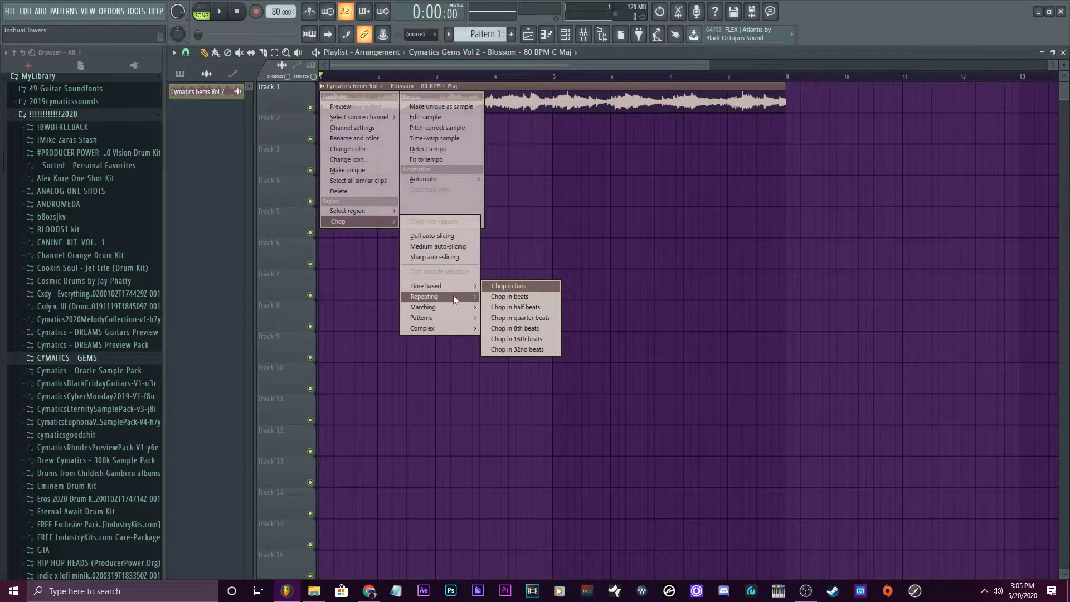
{"action": "mouse_move", "coordinate": [451, 331]}
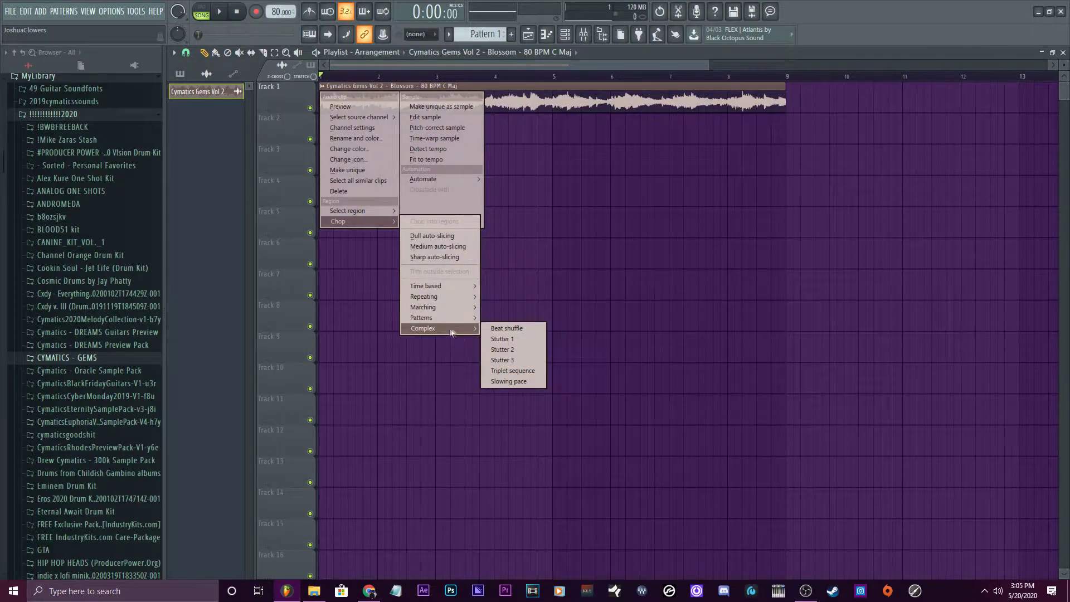
{"action": "left_click", "coordinate": [493, 324]}
{"action": "key", "text": "space"}
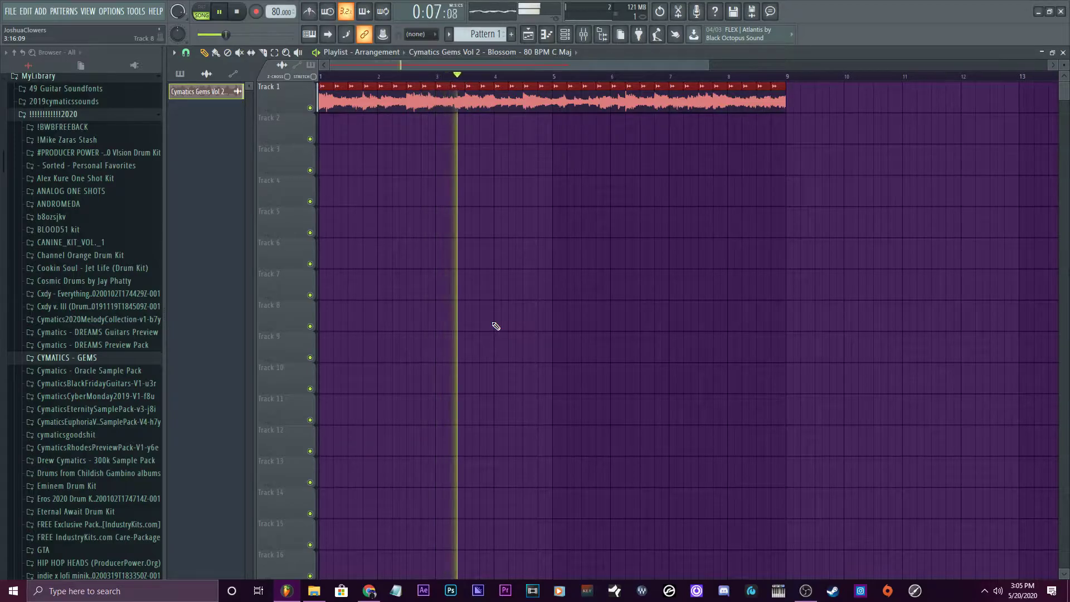
{"action": "key", "text": "space"}
{"action": "key", "text": "ctrl+z"}
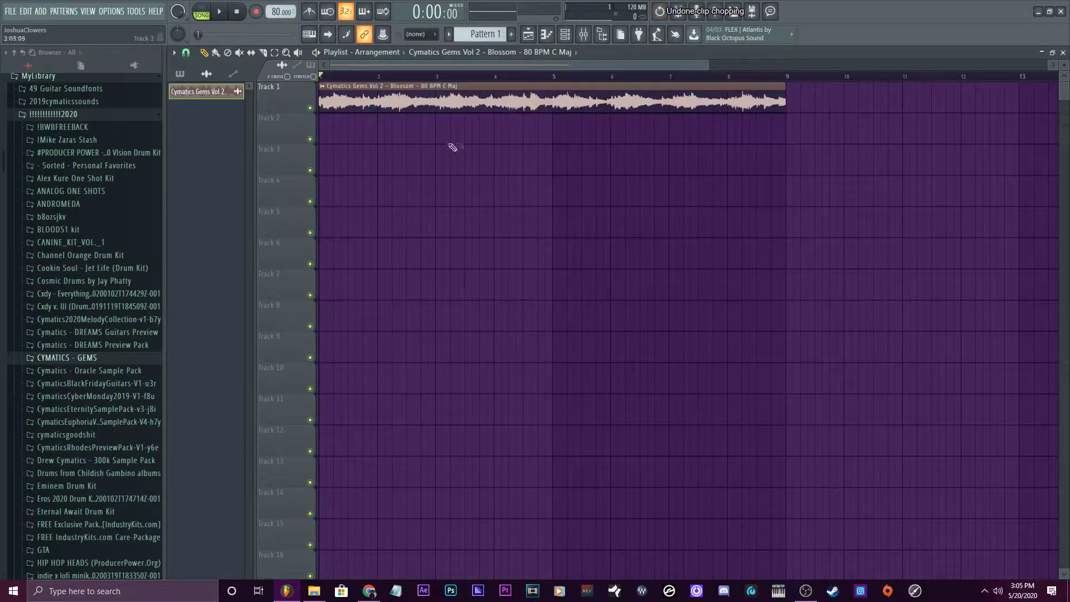
Try the marching 1/16 loop chop on the Blossom clip, audition it and undo the chopping.
{"action": "left_click", "coordinate": [323, 87]}
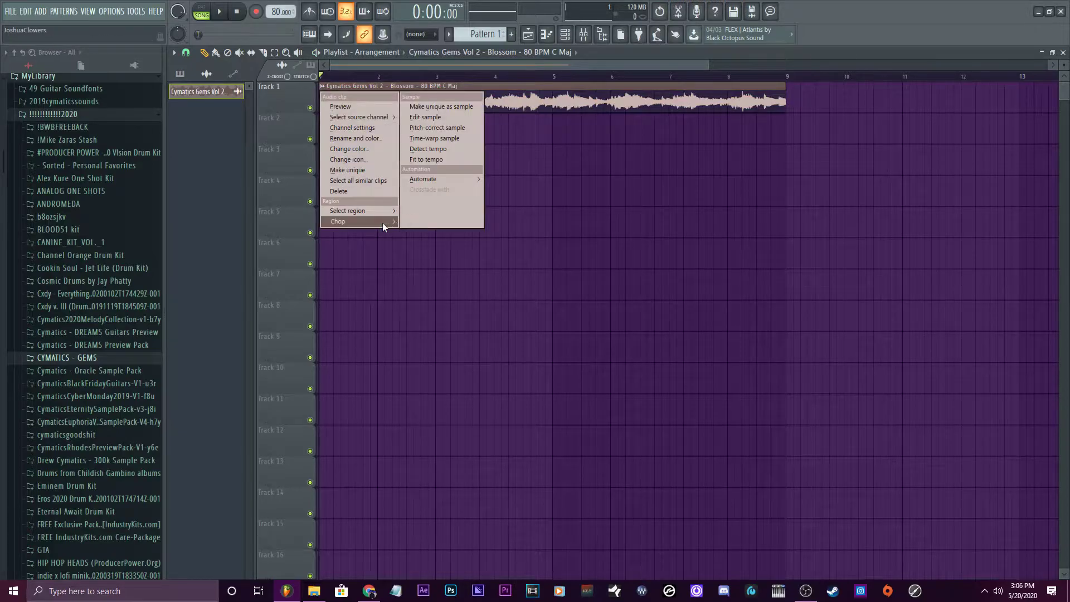
{"action": "mouse_move", "coordinate": [445, 307]}
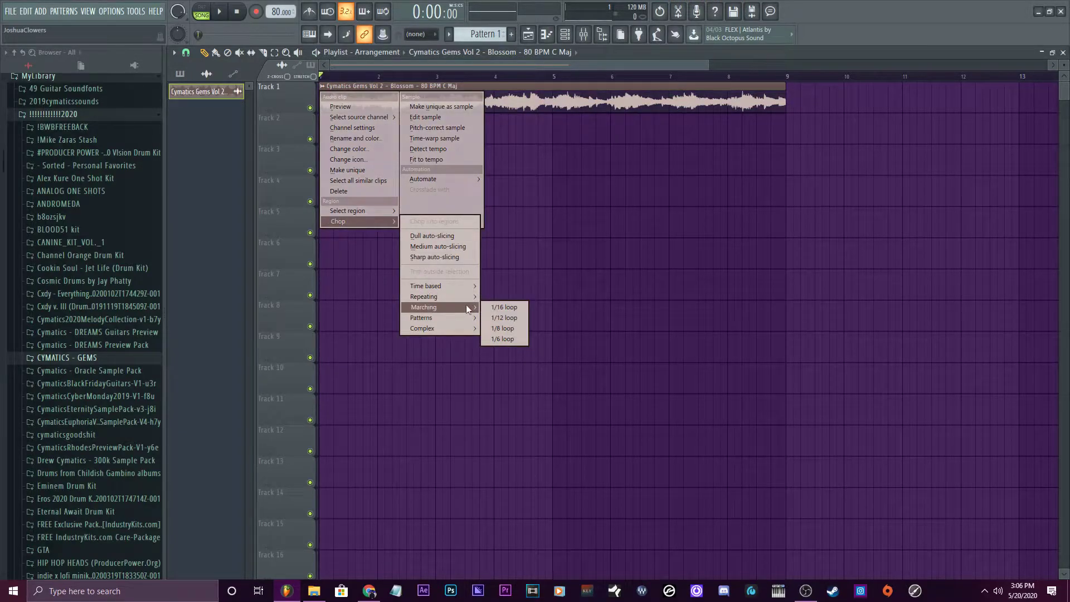
{"action": "left_click", "coordinate": [493, 306]}
{"action": "key", "text": "space"}
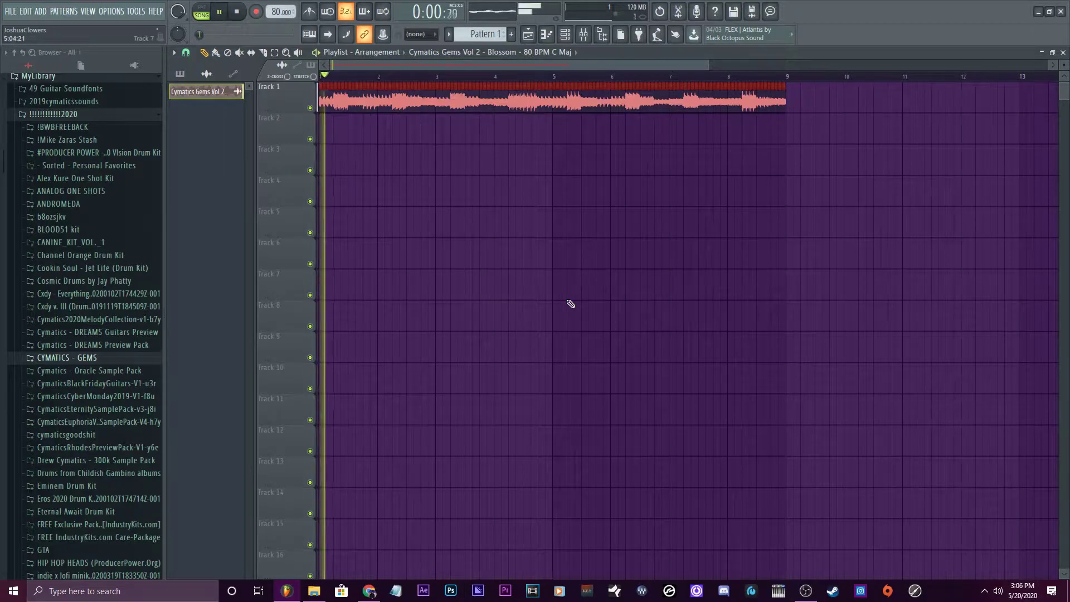
{"action": "key", "text": "space"}
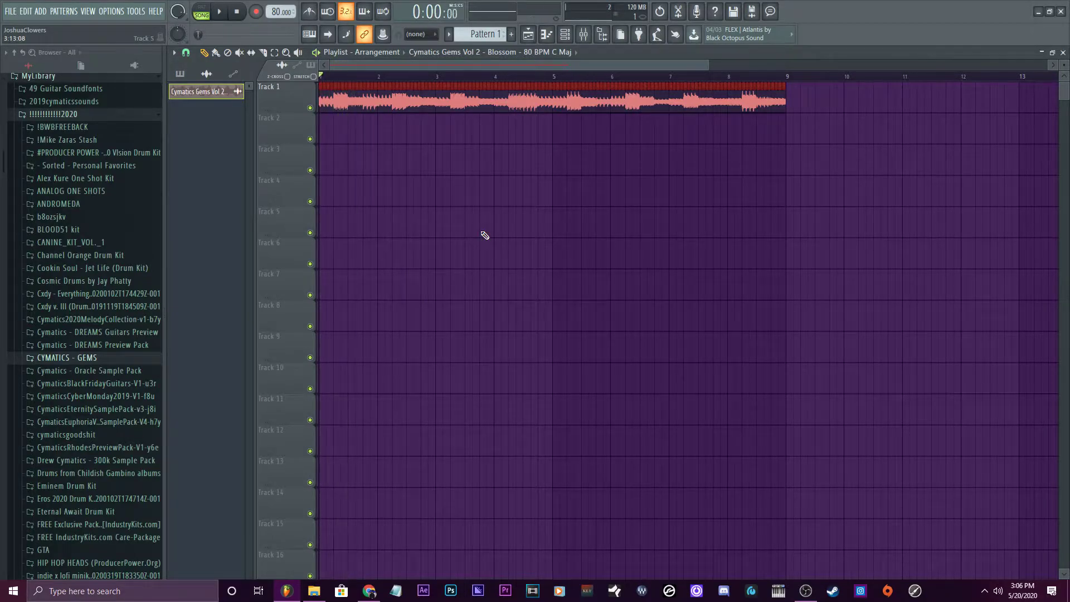
{"action": "key", "text": "ctrl+z"}
Try the time-based chop in bars on the Blossom clip and undo it.
{"action": "right_click", "coordinate": [322, 90]}
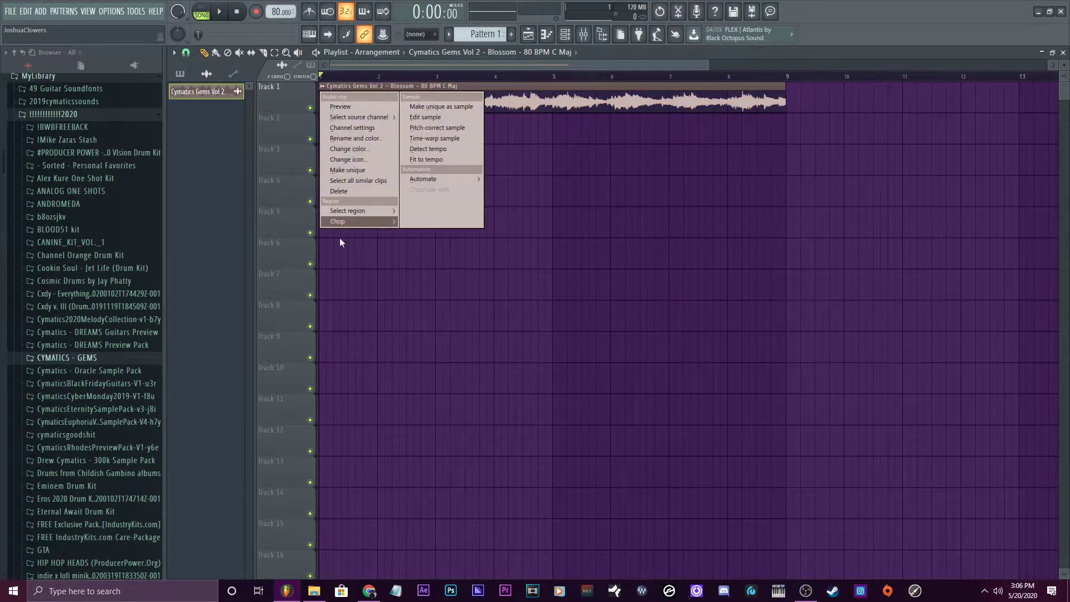
{"action": "mouse_move", "coordinate": [337, 221]}
{"action": "mouse_move", "coordinate": [471, 290]}
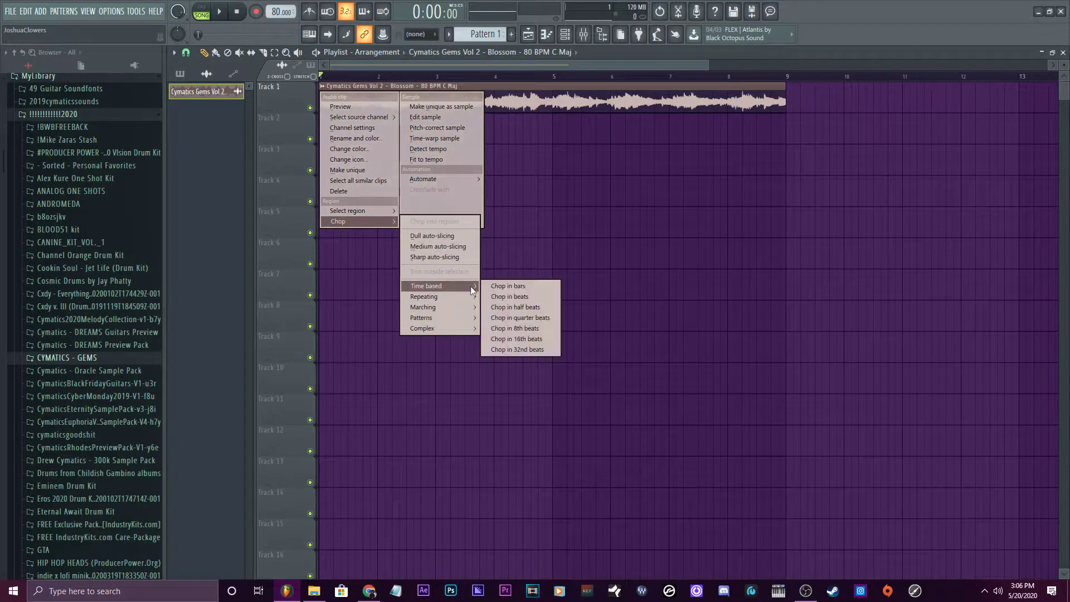
{"action": "left_click", "coordinate": [513, 286]}
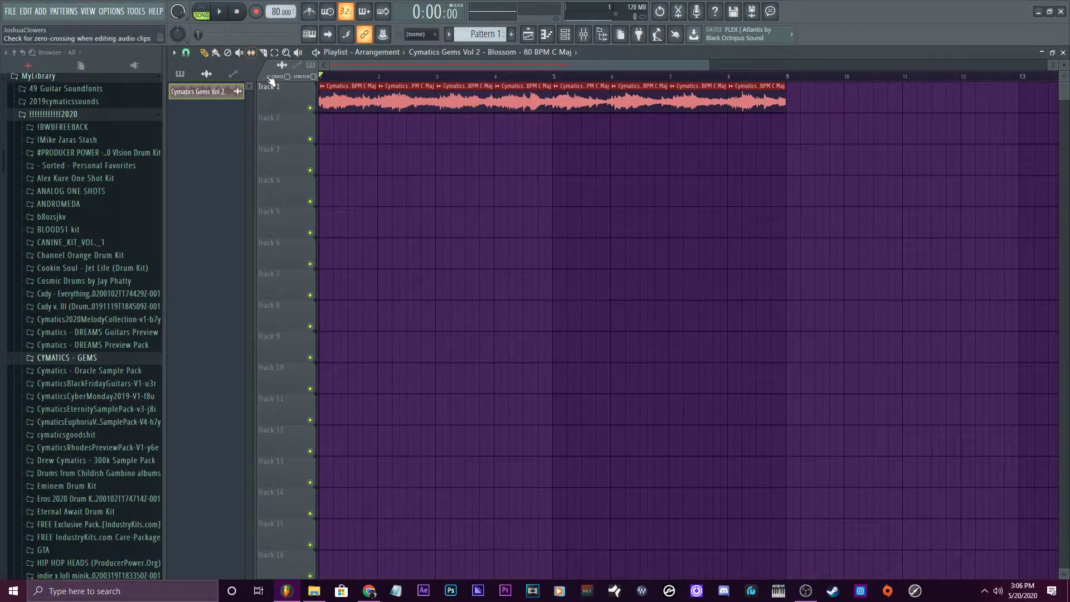
{"action": "key", "text": "ctrl+z"}
Chop the Blossom clip on Track 1 into beats with the time-based chop.
{"action": "left_click", "coordinate": [326, 88]}
{"action": "mouse_move", "coordinate": [338, 221]}
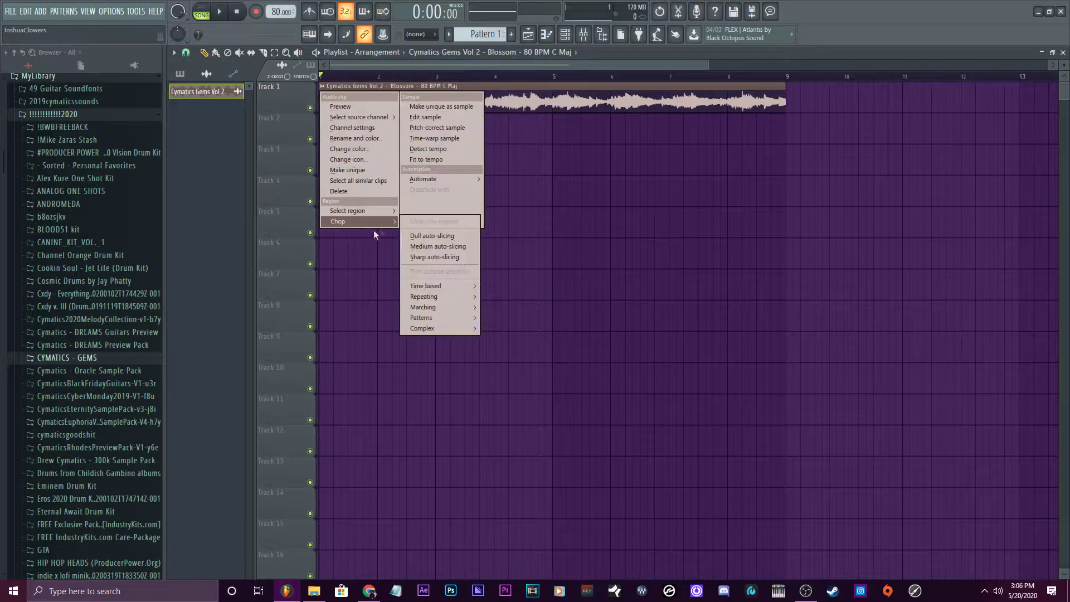
{"action": "mouse_move", "coordinate": [453, 283]}
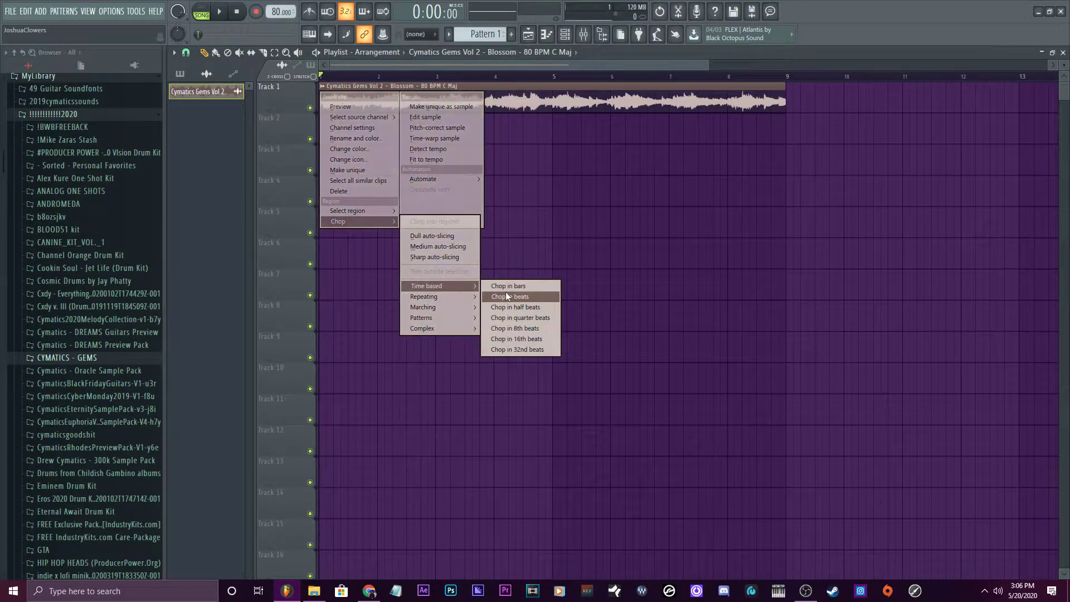
{"action": "left_click", "coordinate": [506, 292]}
{"action": "scroll", "coordinate": [341, 83], "scroll_direction": "up", "scroll_amount": 5}
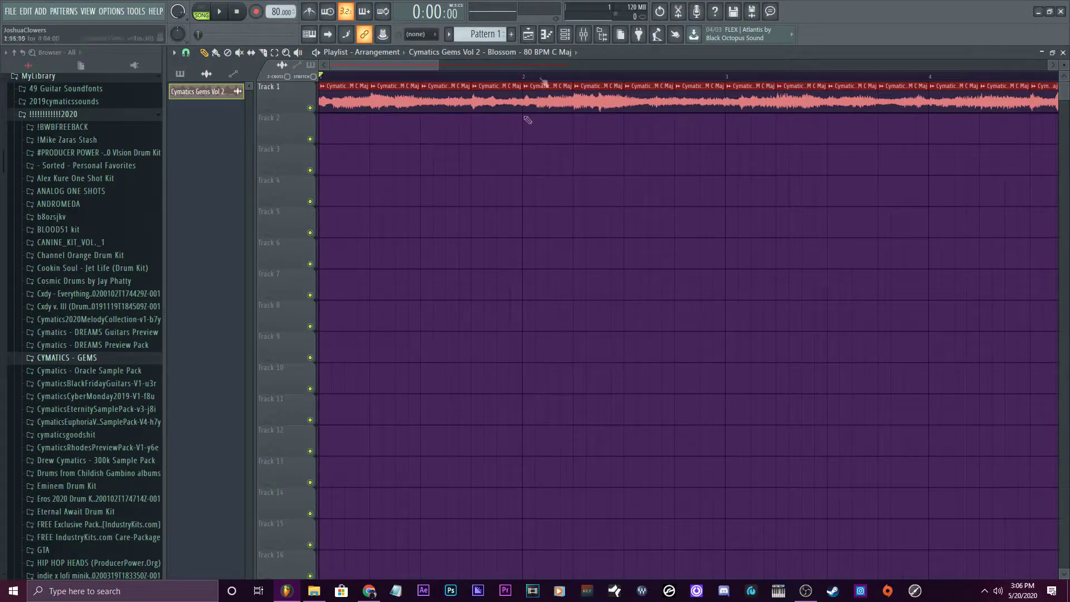
{"action": "scroll", "coordinate": [519, 81], "scroll_direction": "down", "scroll_amount": 4}
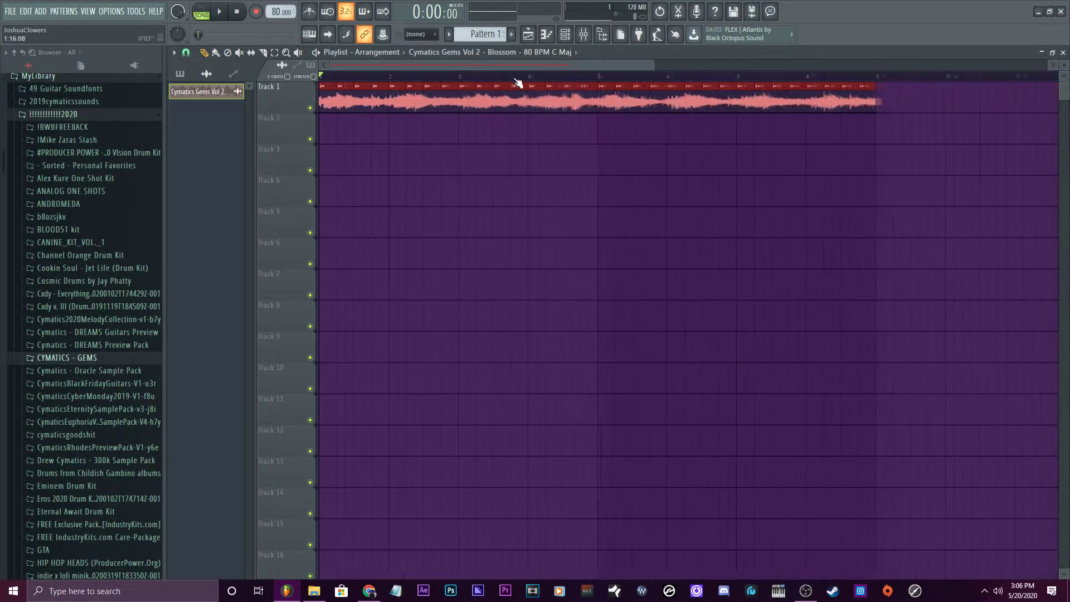
Mute Track 1 and line up three of its slices back to back from the start of Track 3, auditioning them.
{"action": "left_click", "coordinate": [310, 108]}
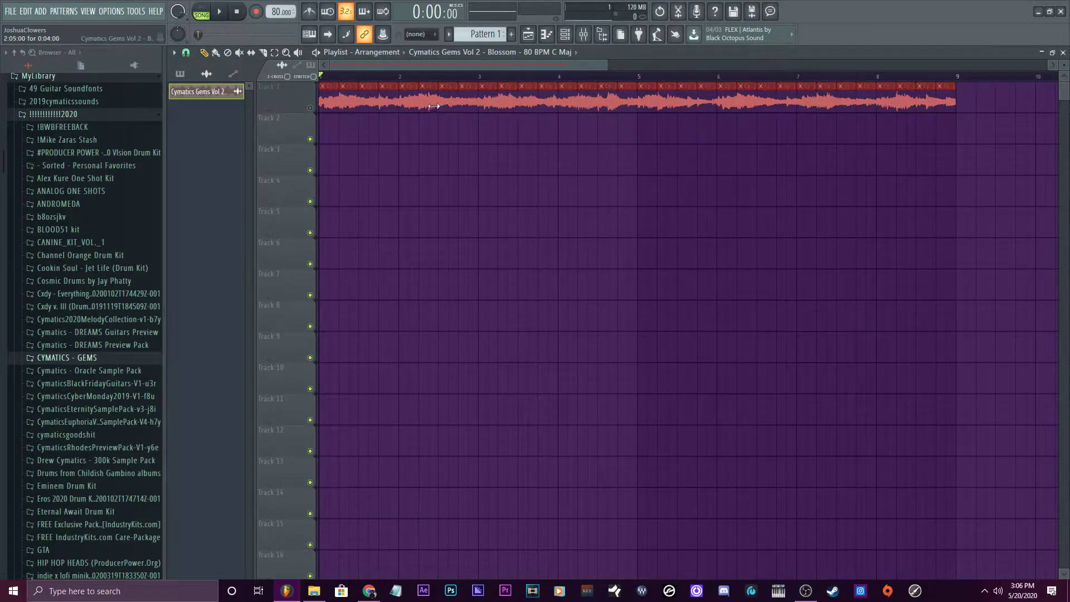
{"action": "left_click_drag", "start_coordinate": [608, 103], "coordinate": [301, 201]}
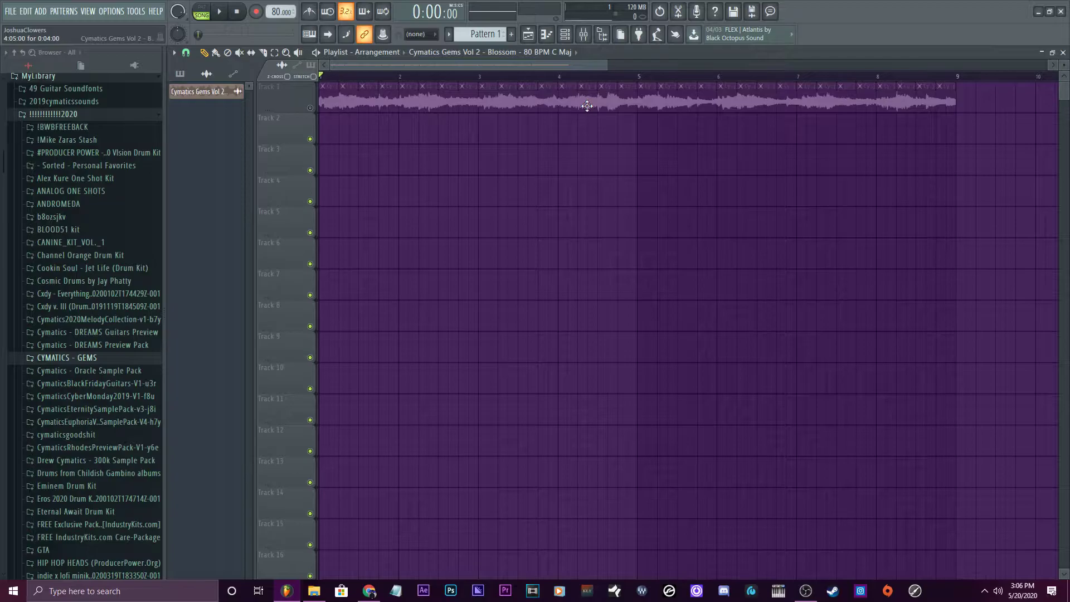
{"action": "key", "text": "ctrl+z"}
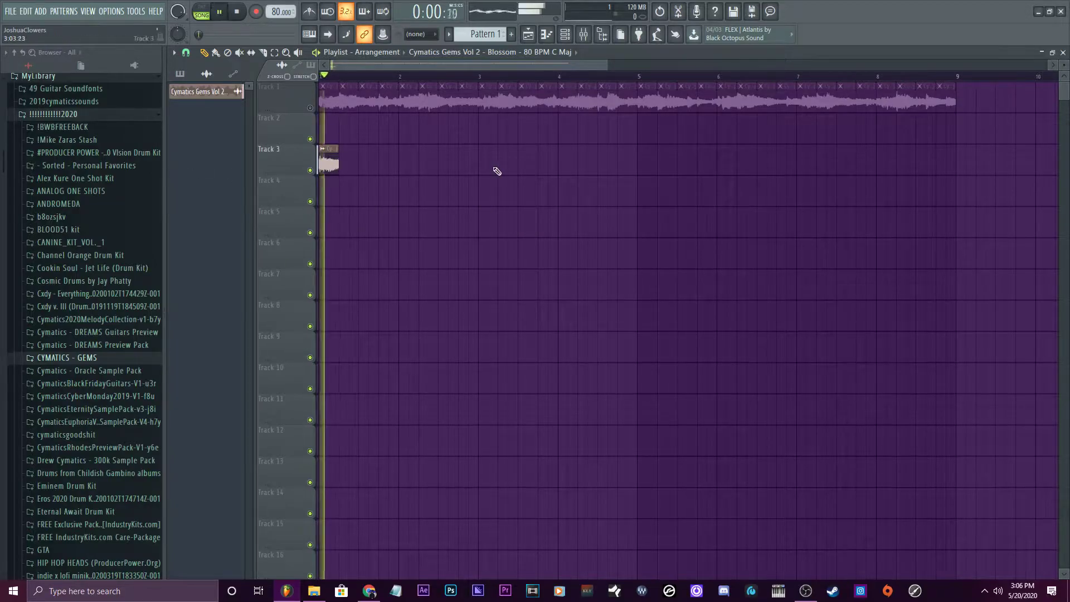
{"action": "key", "text": "space"}
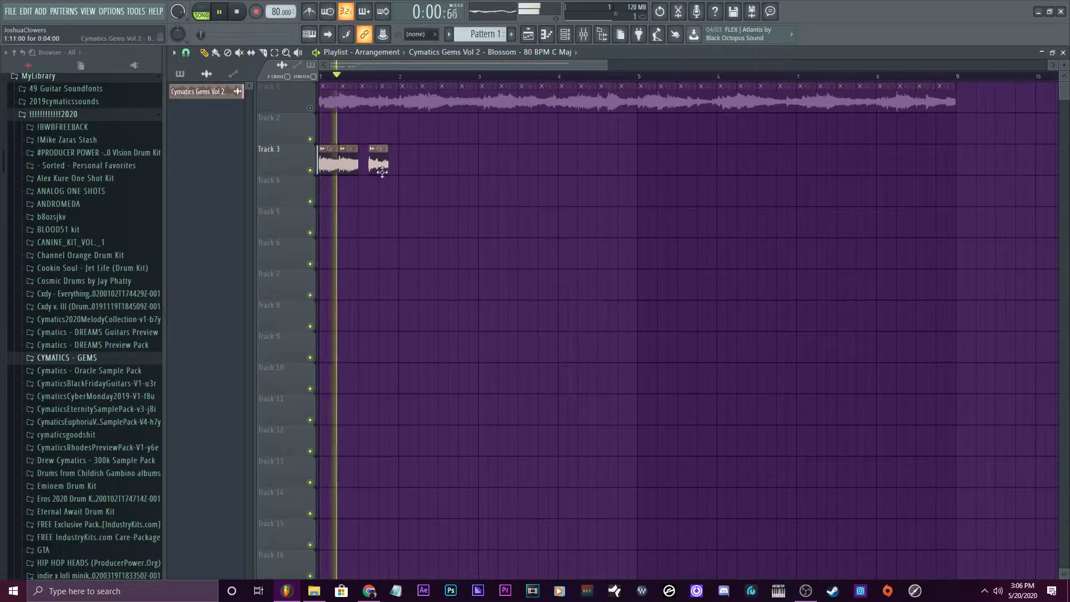
{"action": "left_click_drag", "start_coordinate": [357, 163], "coordinate": [372, 162]}
{"action": "key", "text": "space"}
{"action": "key", "text": "space"}
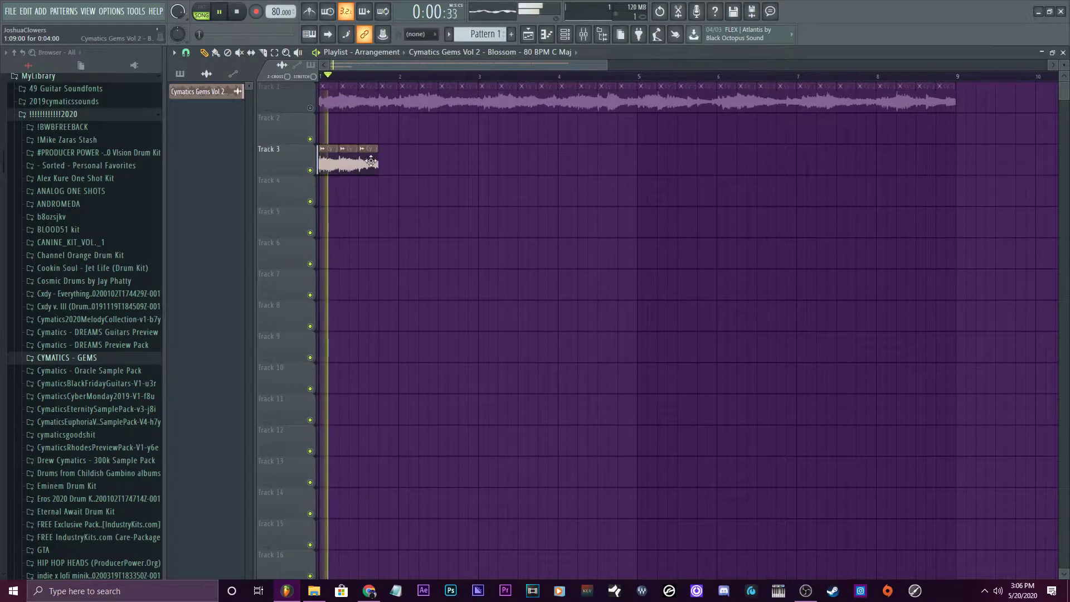
Add a fourth slice to complete bar 1 on Track 3, and duplicate the four slices into bar 2.
{"action": "left_click", "coordinate": [389, 163]}
{"action": "right_click", "coordinate": [390, 163]}
{"action": "left_click_drag", "start_coordinate": [378, 164], "coordinate": [398, 164]}
{"action": "left_click_drag", "start_coordinate": [418, 206], "coordinate": [316, 143]}
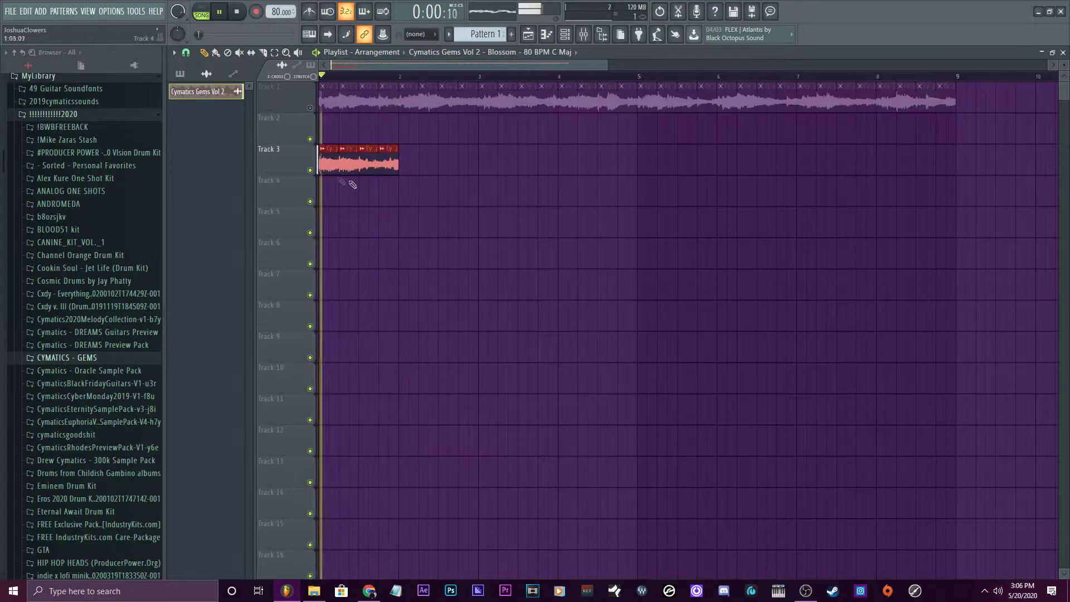
{"action": "key", "text": "ctrl+b"}
{"action": "left_click", "coordinate": [413, 184]}
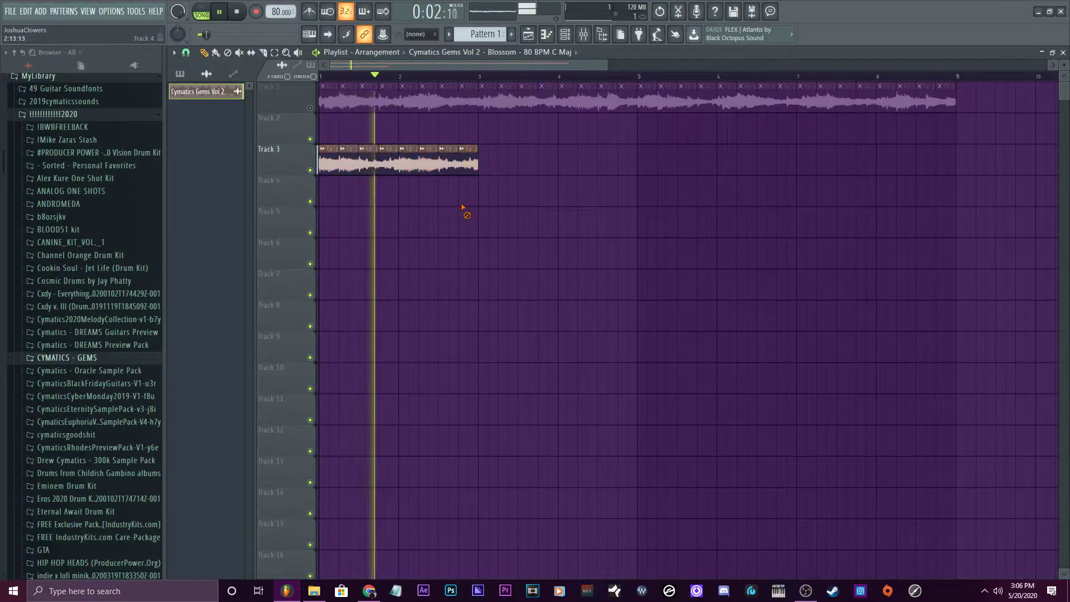
Replace the first two slices of bar 2 on Track 3 with different slices from Track 1 and audition the result.
{"action": "key", "text": "space"}
{"action": "right_click", "coordinate": [431, 162]}
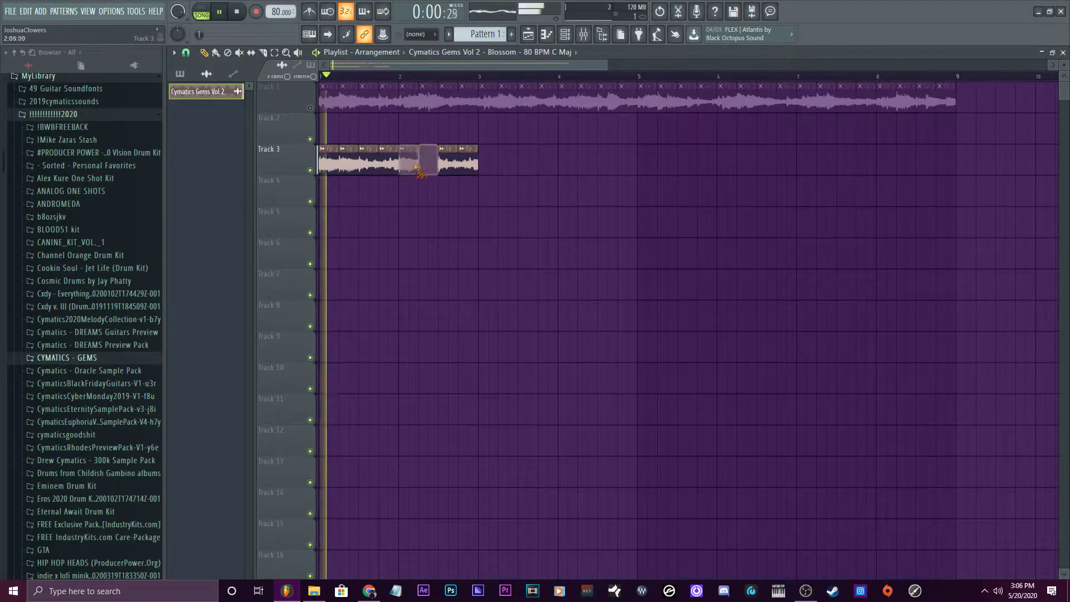
{"action": "right_click", "coordinate": [408, 162]}
{"action": "key", "text": "space"}
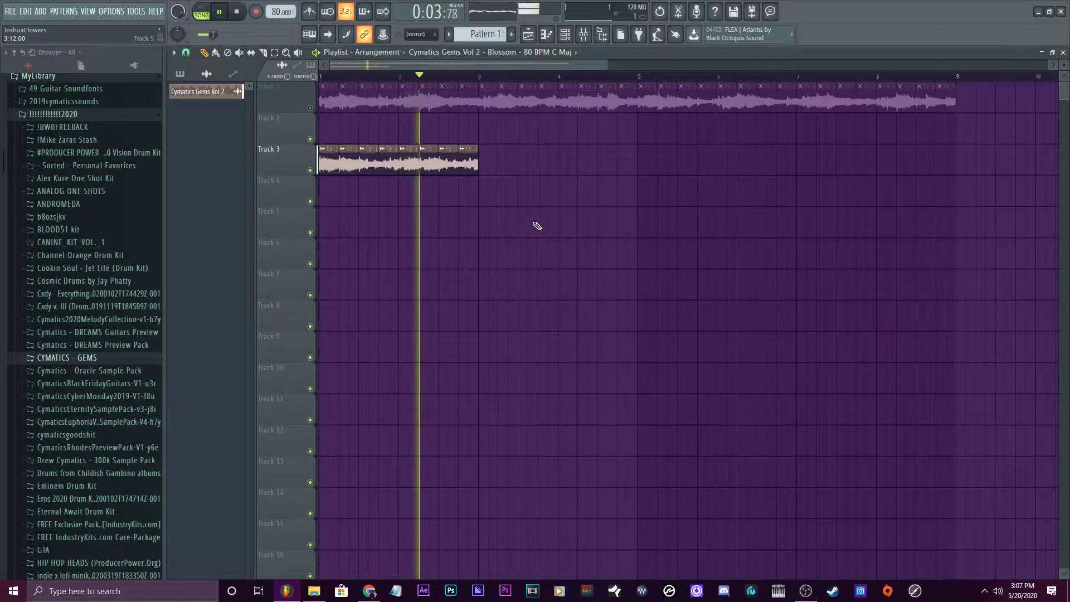
{"action": "key", "text": "space"}
{"action": "right_click", "coordinate": [417, 166]}
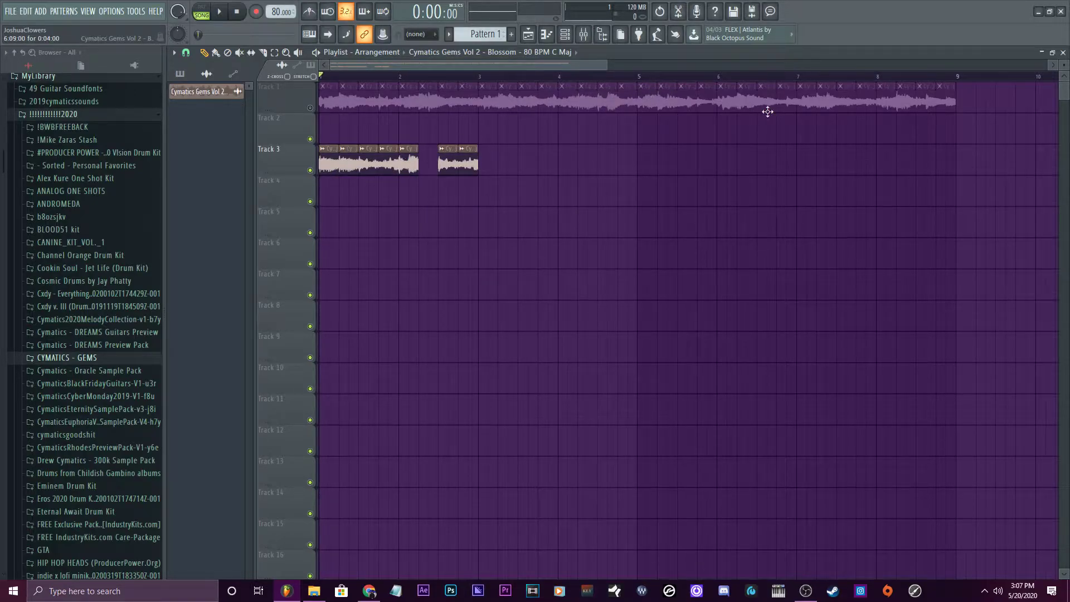
{"action": "key", "text": "space"}
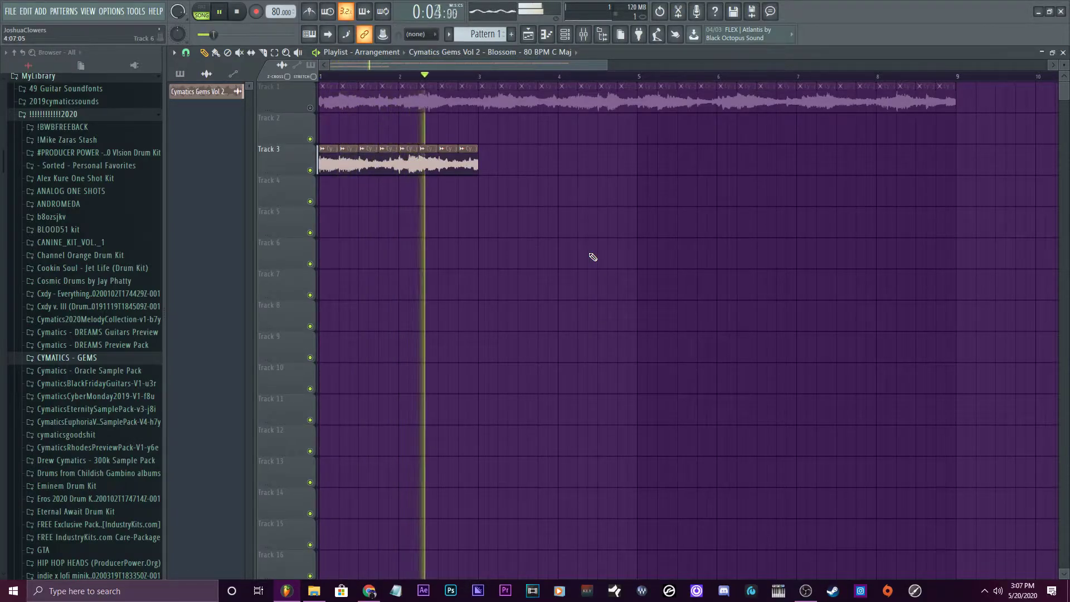
{"action": "key", "text": "space"}
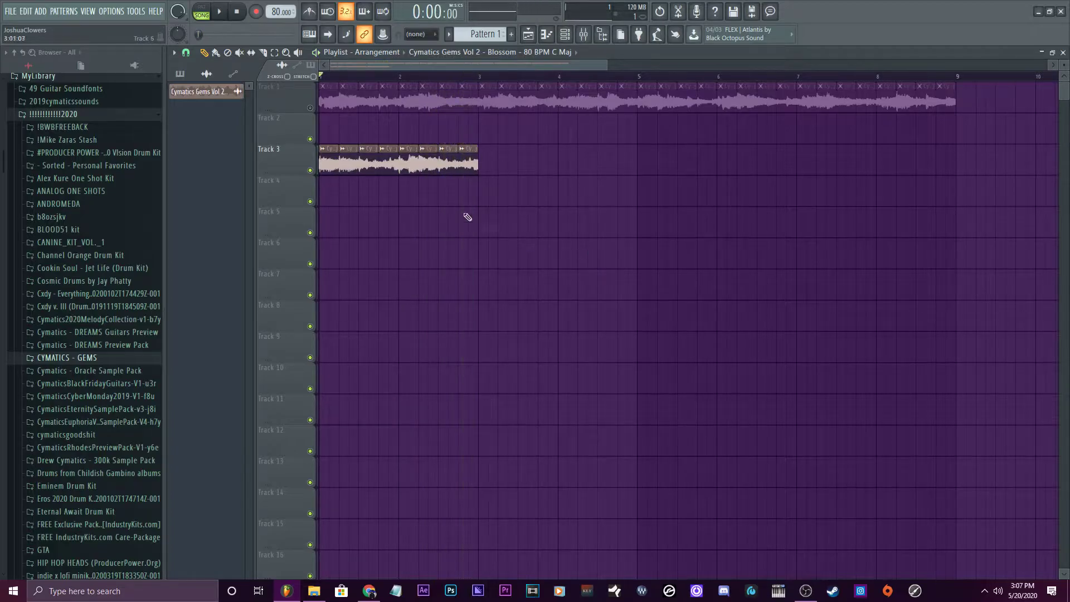
Extend the Track 3 slice sequence to four bars and swap the opening slices of bars 2 and 4 for others.
{"action": "left_click_drag", "start_coordinate": [471, 162], "coordinate": [630, 161]}
{"action": "left_click_drag", "start_coordinate": [479, 162], "coordinate": [513, 167]}
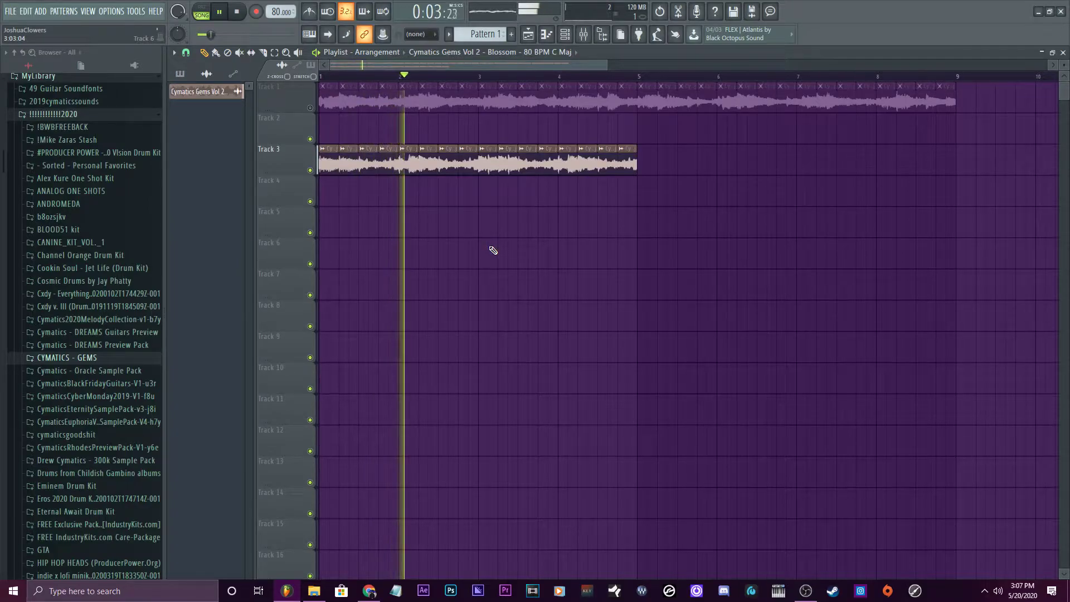
{"action": "right_click", "coordinate": [415, 167]}
{"action": "right_click", "coordinate": [568, 170]}
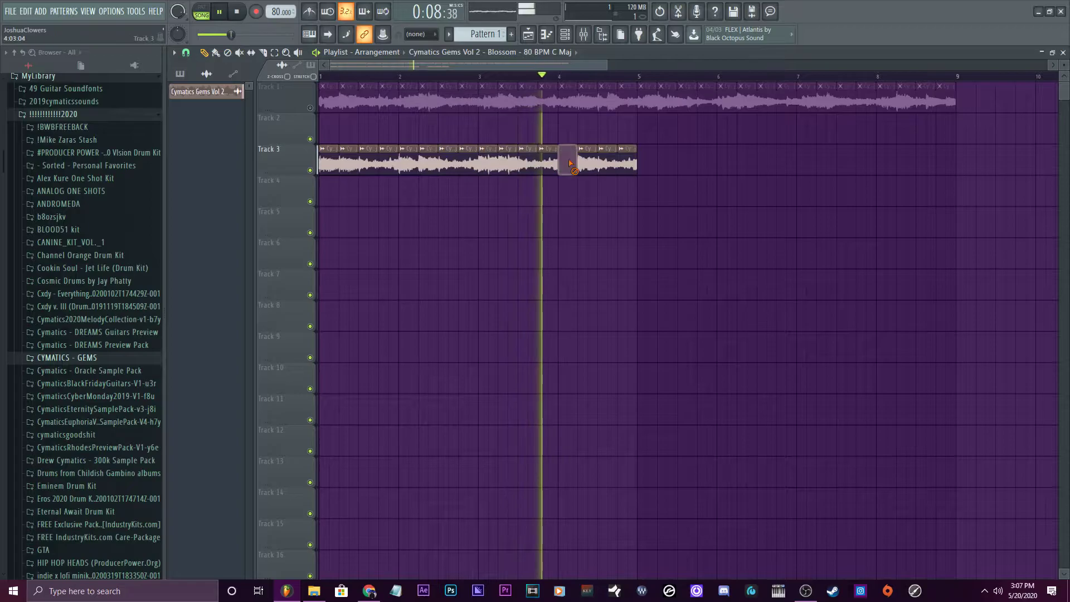
{"action": "left_click_drag", "start_coordinate": [558, 167], "coordinate": [577, 167]}
{"action": "key", "text": "space"}
{"action": "left_click_drag", "start_coordinate": [398, 164], "coordinate": [419, 163]}
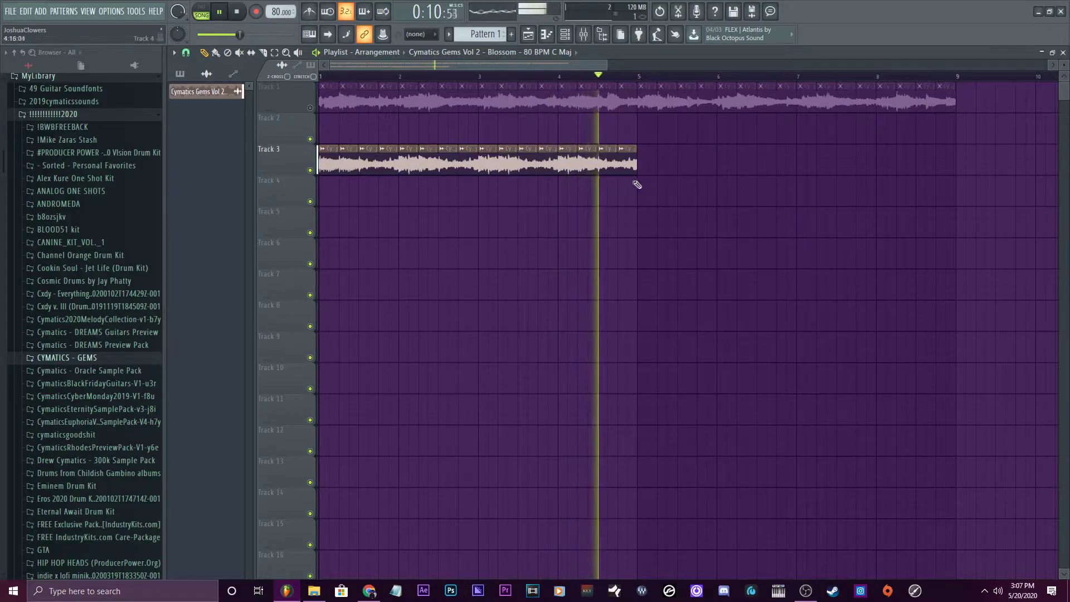
Compare the original chops on Track 1 with the rearranged slices on Track 3 by alternately muting and playing them.
{"action": "left_click_drag", "start_coordinate": [679, 237], "coordinate": [317, 148]}
{"action": "left_click", "coordinate": [309, 169]}
{"action": "left_click", "coordinate": [310, 108]}
{"action": "key", "text": "space"}
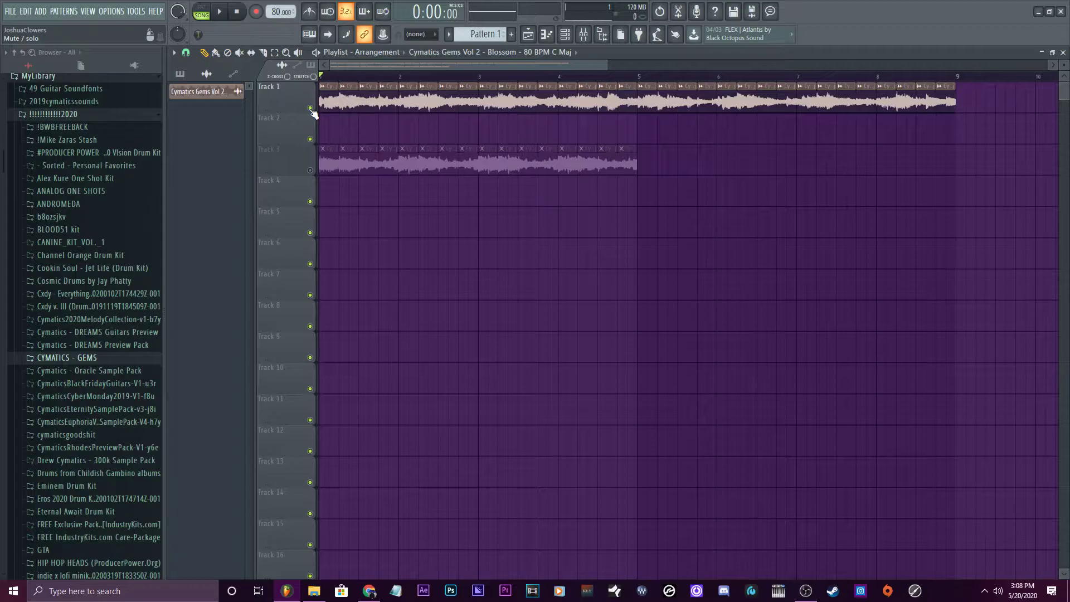
{"action": "left_click", "coordinate": [310, 108]}
{"action": "left_click", "coordinate": [310, 170]}
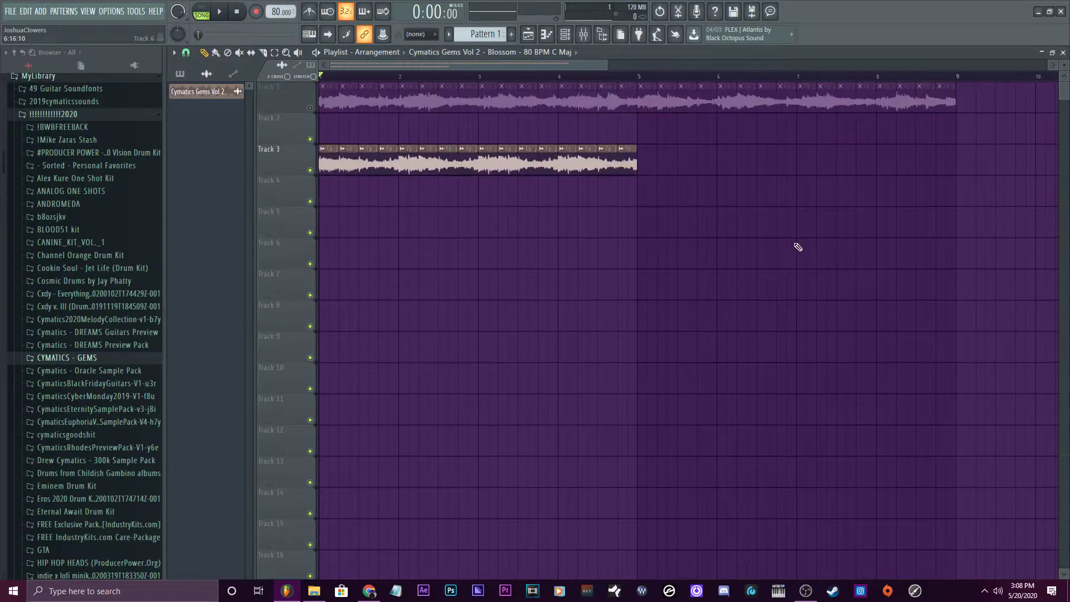
{"action": "key", "text": "space"}
Duplicate the four-bar slice sequence on Track 3 into bars 5 to 8 and play it.
{"action": "left_click_drag", "start_coordinate": [663, 207], "coordinate": [317, 145]}
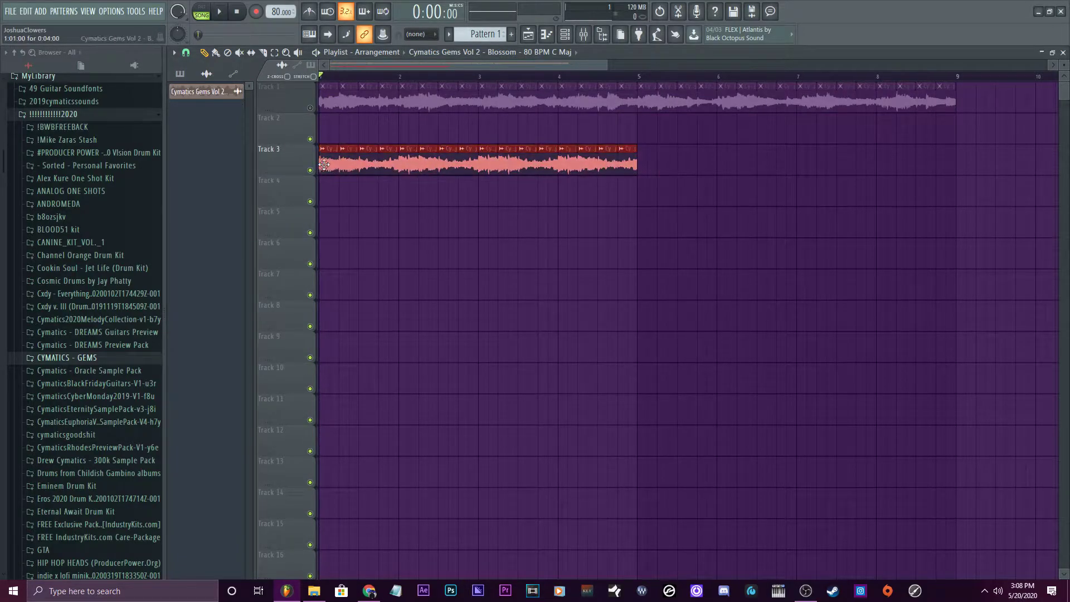
{"action": "key", "text": "ctrl+b"}
{"action": "left_click", "coordinate": [682, 249]}
{"action": "key", "text": "space"}
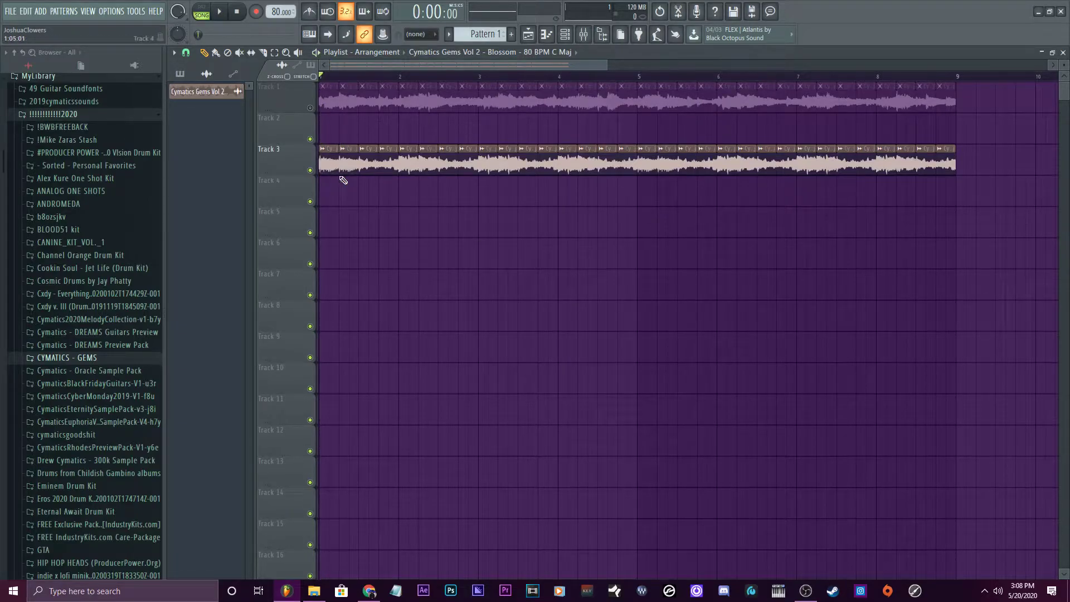
Solo Track 1 and audition its slices from several playback positions.
{"action": "right_click", "coordinate": [309, 108]}
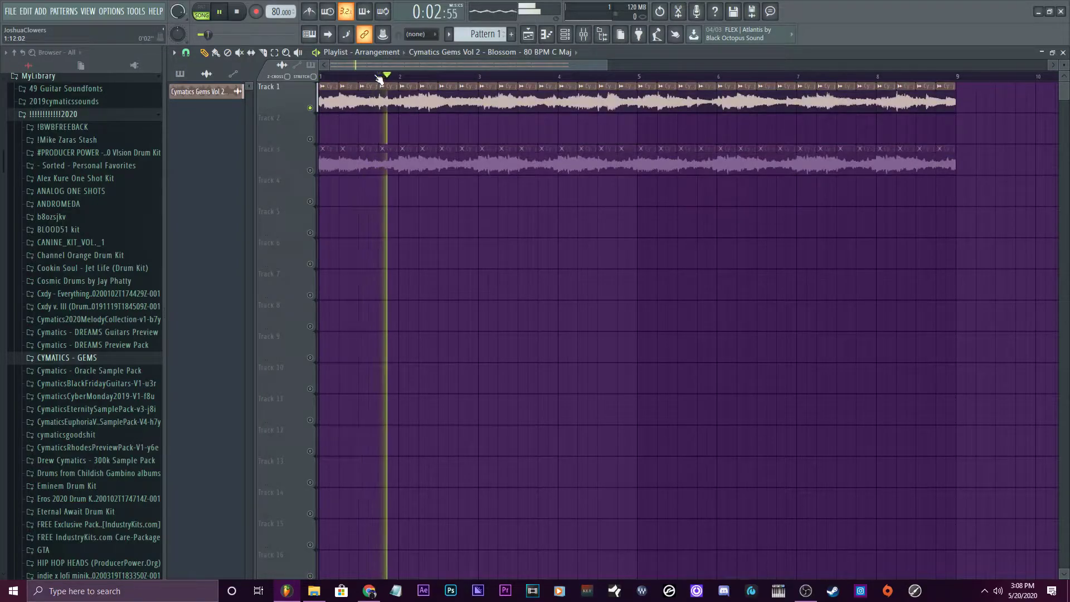
{"action": "left_click", "coordinate": [378, 77]}
{"action": "key", "text": "space"}
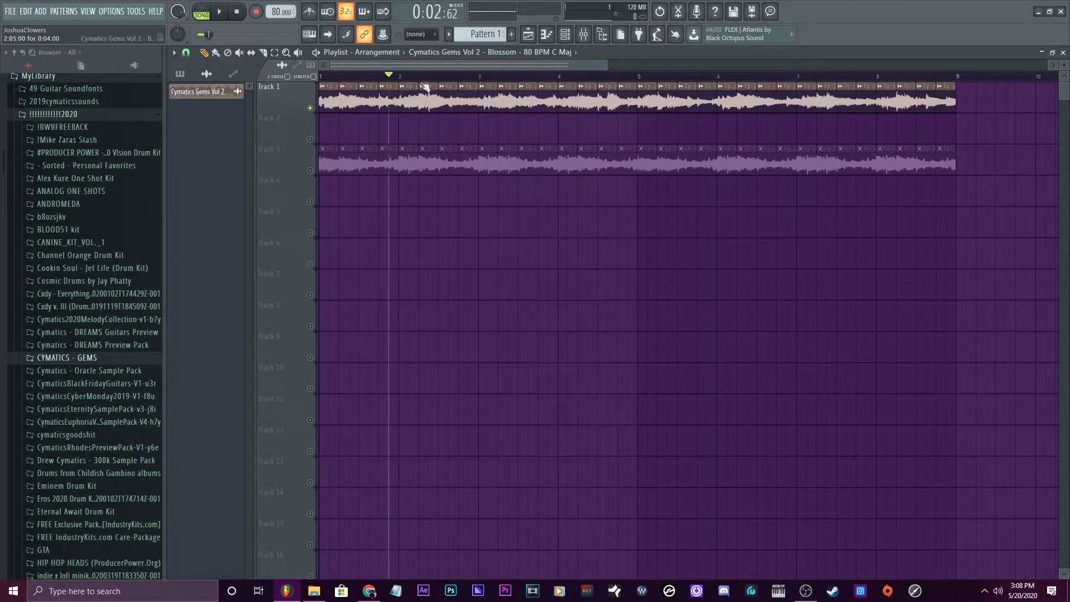
{"action": "key", "text": "space"}
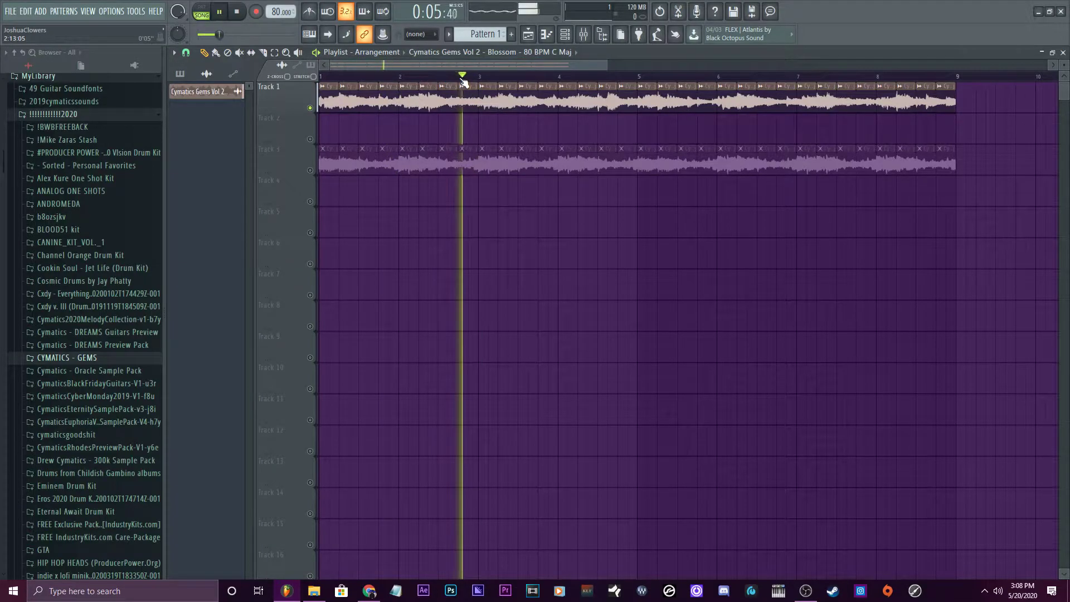
{"action": "key", "text": "space"}
{"action": "key", "text": "space"}
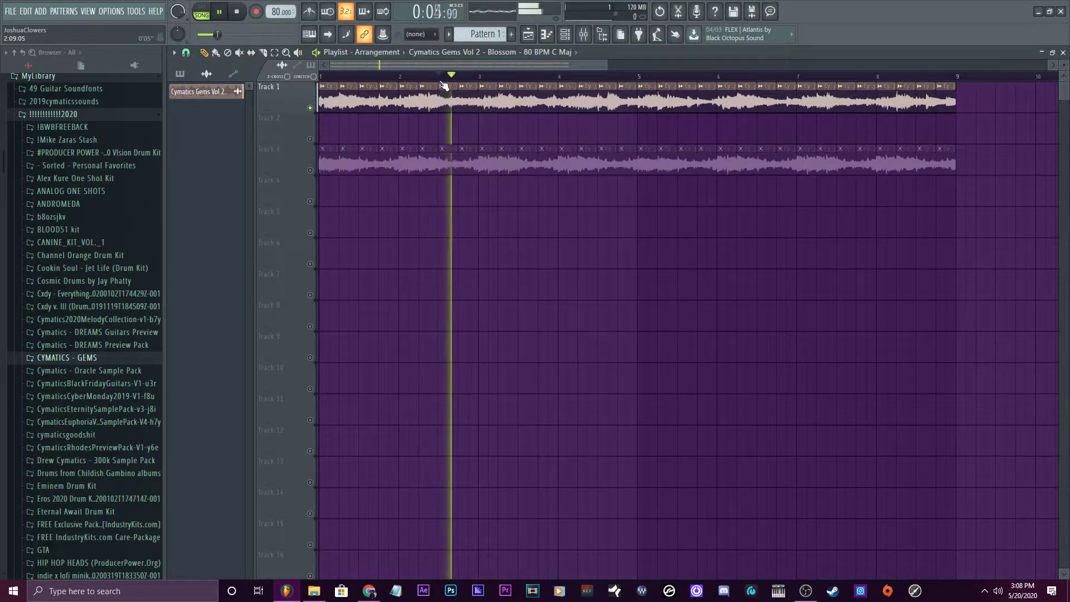
{"action": "left_click", "coordinate": [393, 78]}
{"action": "key", "text": "space"}
{"action": "left_click", "coordinate": [635, 77]}
{"action": "left_click_drag", "start_coordinate": [575, 87], "coordinate": [379, 87]}
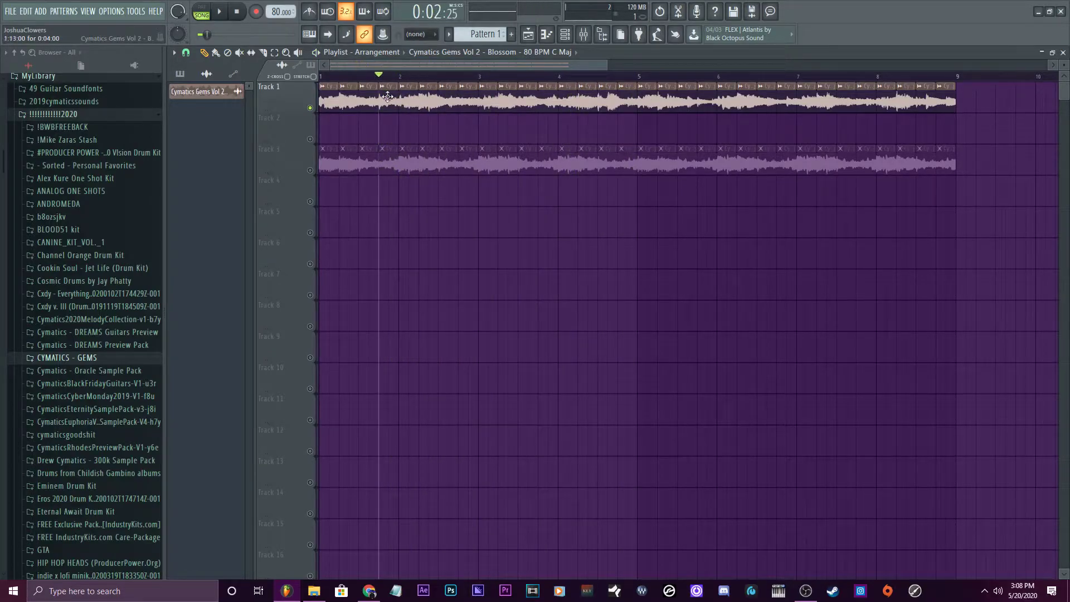
Place a Track 1 slice at bar 5 on Track 4 with Track 1 muted, and make that clip unique.
{"action": "right_click", "coordinate": [305, 203]}
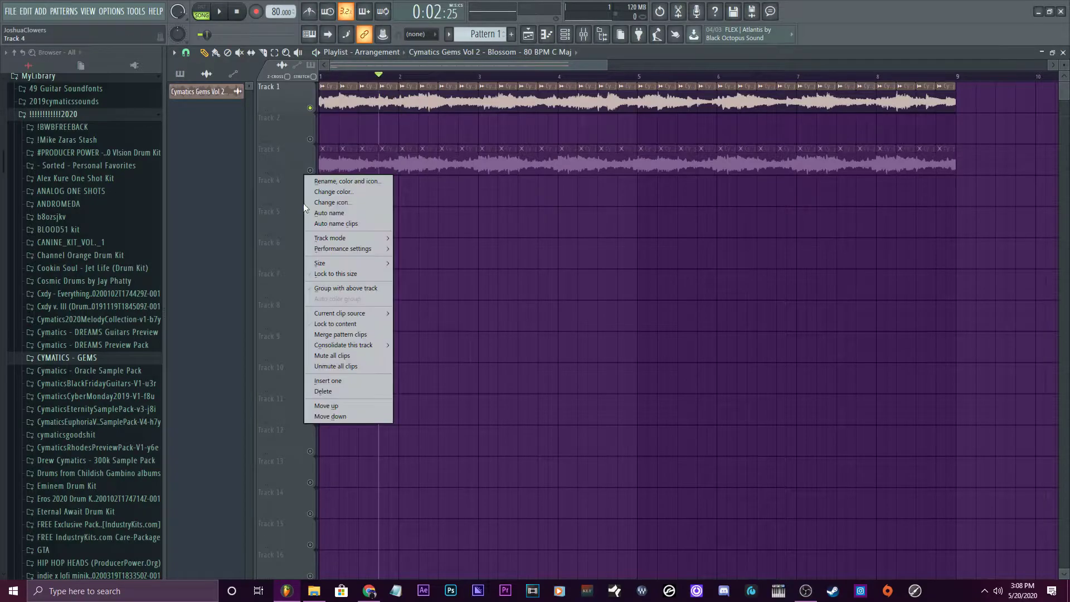
{"action": "right_click", "coordinate": [316, 202]}
{"action": "left_click", "coordinate": [317, 203]}
{"action": "left_click", "coordinate": [310, 109]}
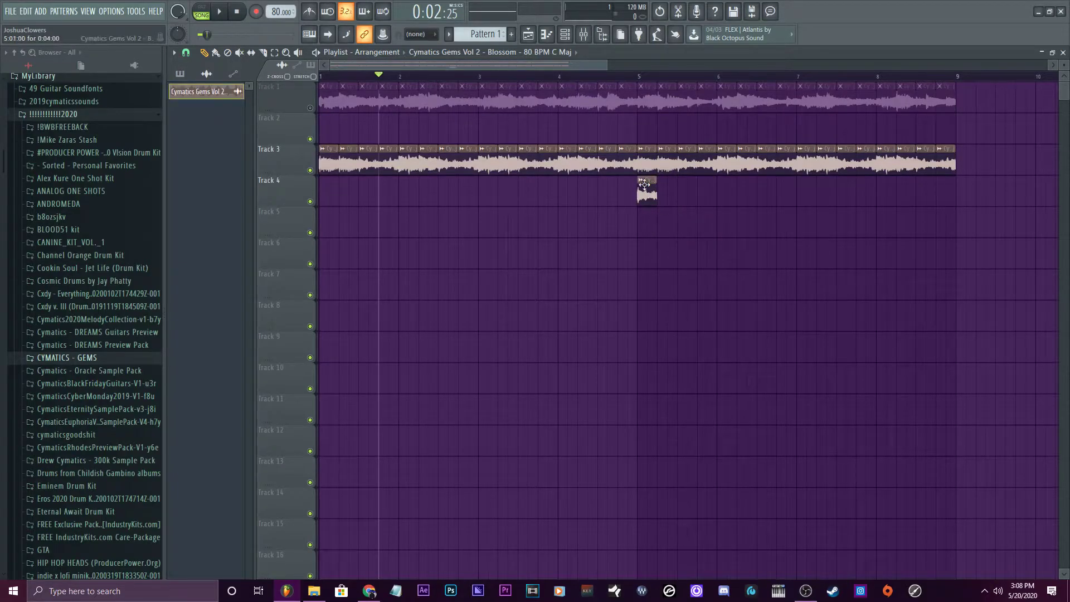
{"action": "right_click", "coordinate": [644, 190]}
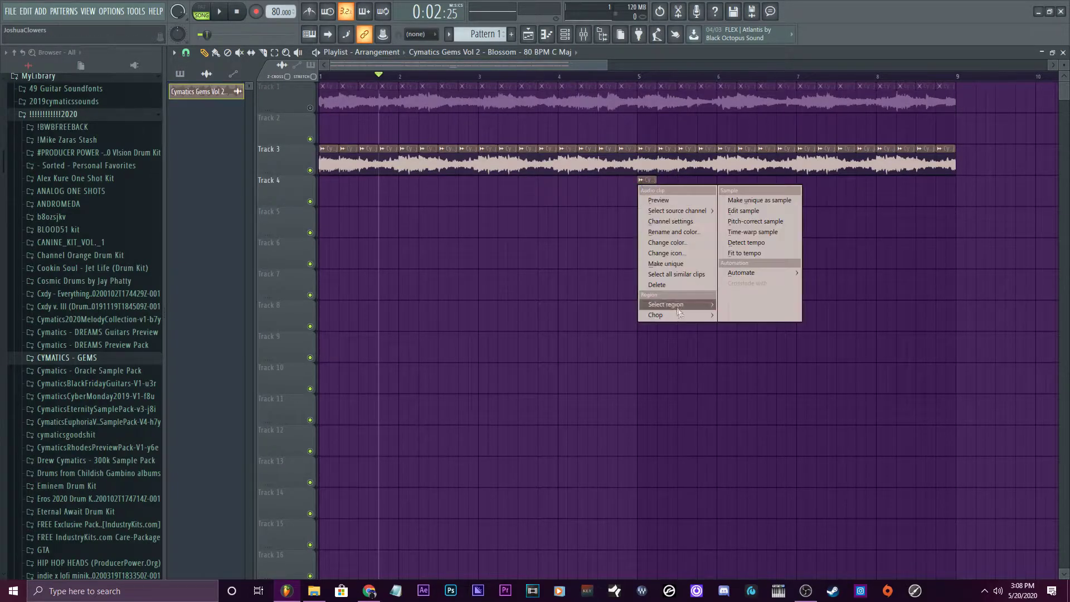
{"action": "left_click", "coordinate": [681, 265]}
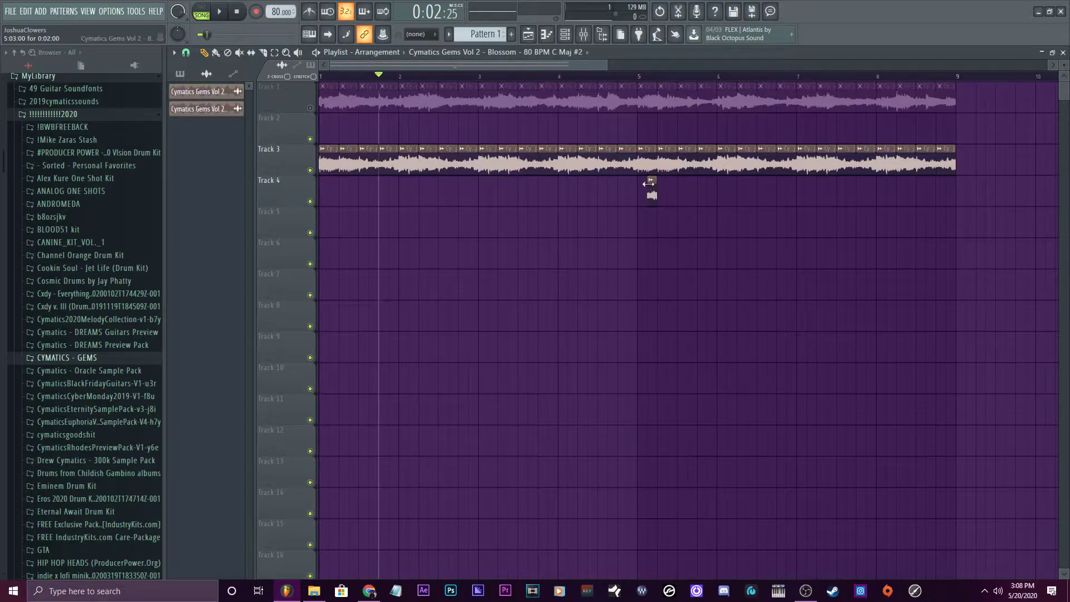
Trim the Track 4 clip to half its length and save it as the unique sample "Cymatics Gems Vol 2 - Blossom - 80 BPM C Maj - Part_1".
{"action": "right_click", "coordinate": [650, 181]}
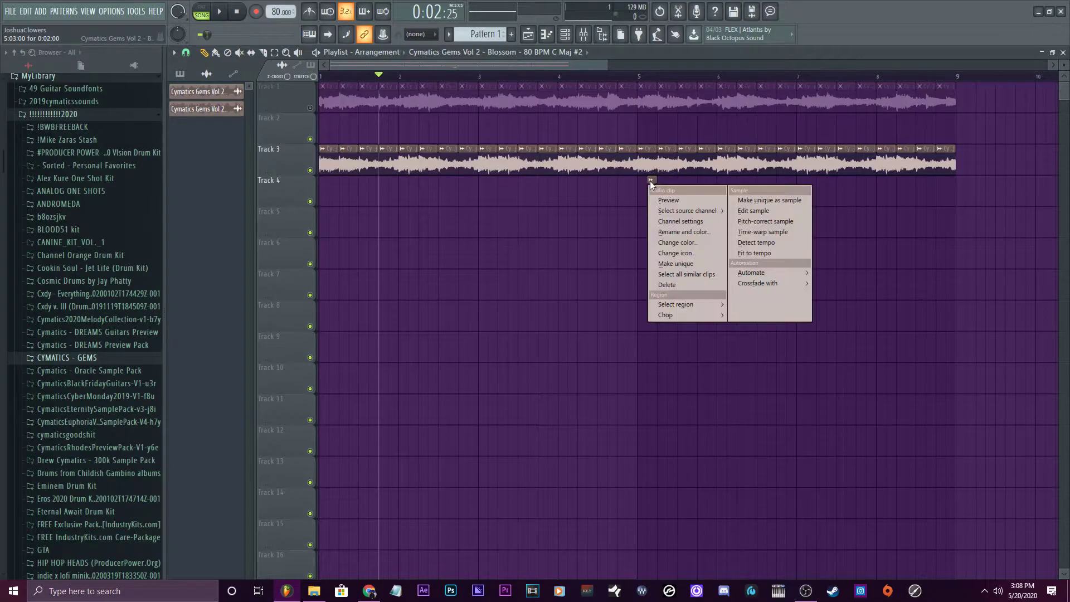
{"action": "left_click", "coordinate": [770, 198]}
{"action": "left_click", "coordinate": [610, 337]}
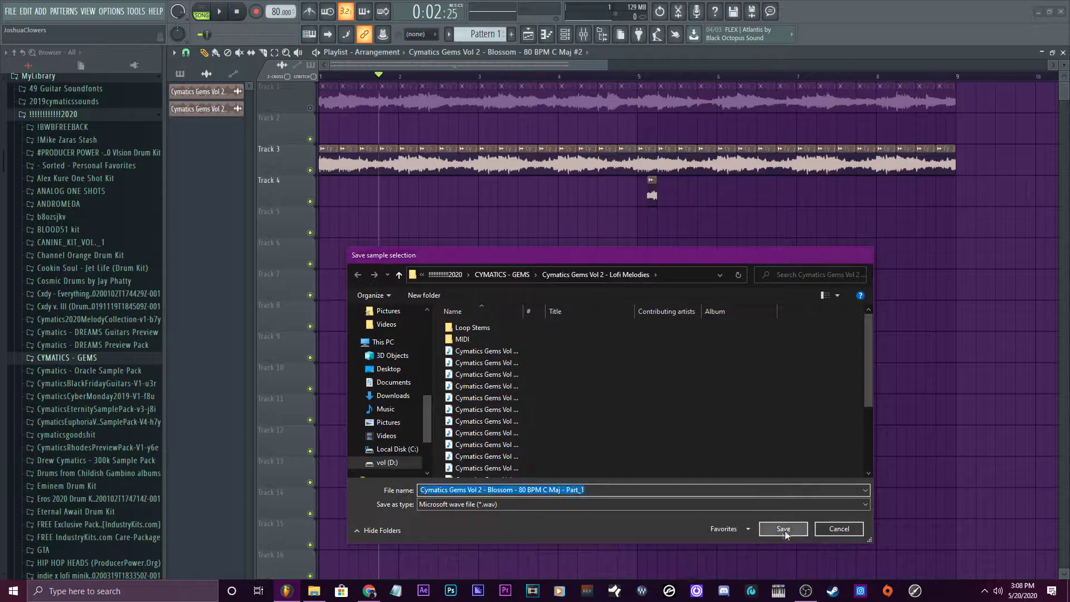
{"action": "left_click", "coordinate": [783, 529]}
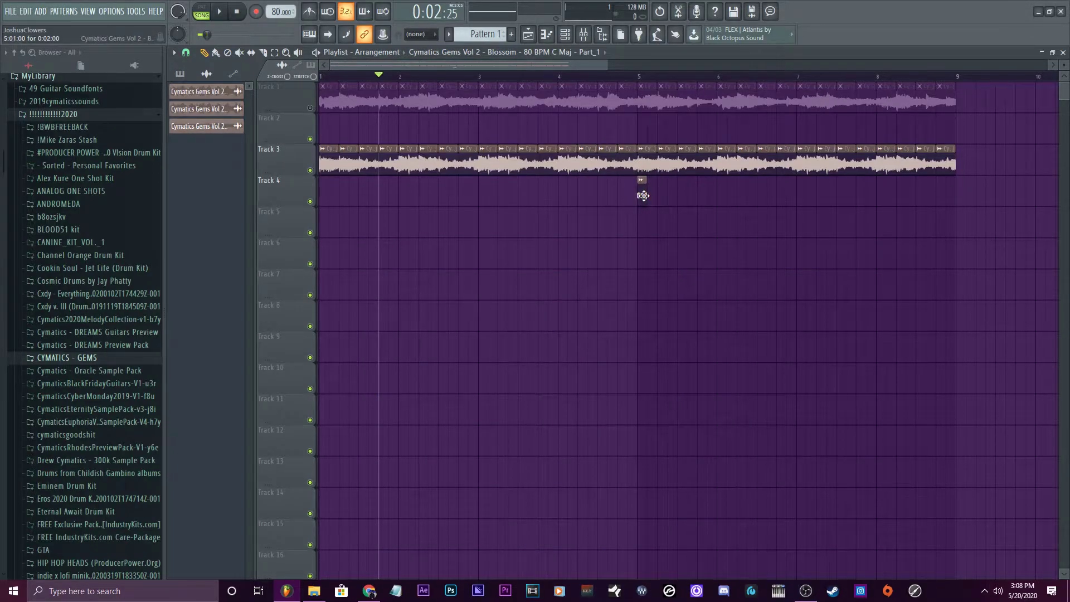
Reverse the Part_1 sample and copy its clip to the starts of bars 6, 7 and 8 on Track 4.
{"action": "double_click", "coordinate": [643, 196]}
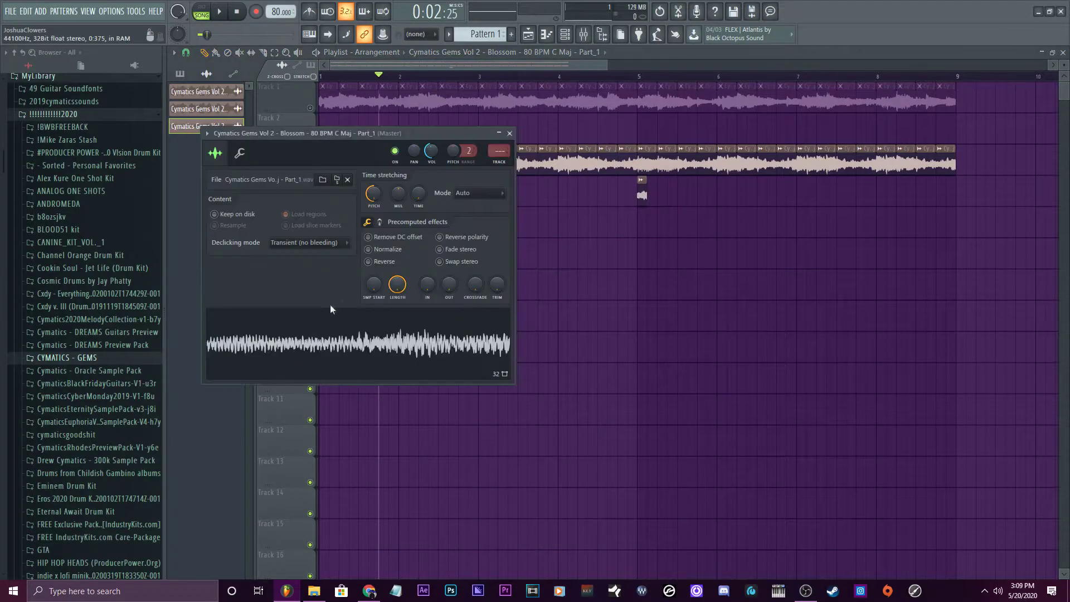
{"action": "left_click", "coordinate": [369, 262]}
{"action": "left_click", "coordinate": [510, 133]}
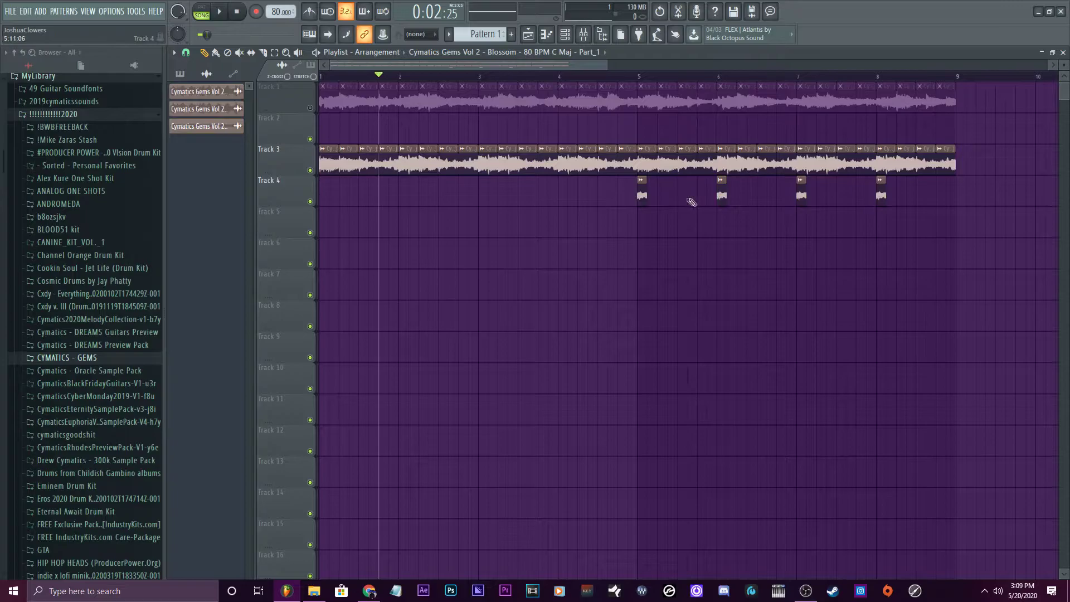
Adjust the Part_1 sample's time-stretching pitch and play the arrangement from just before bar 5.
{"action": "double_click", "coordinate": [641, 193]}
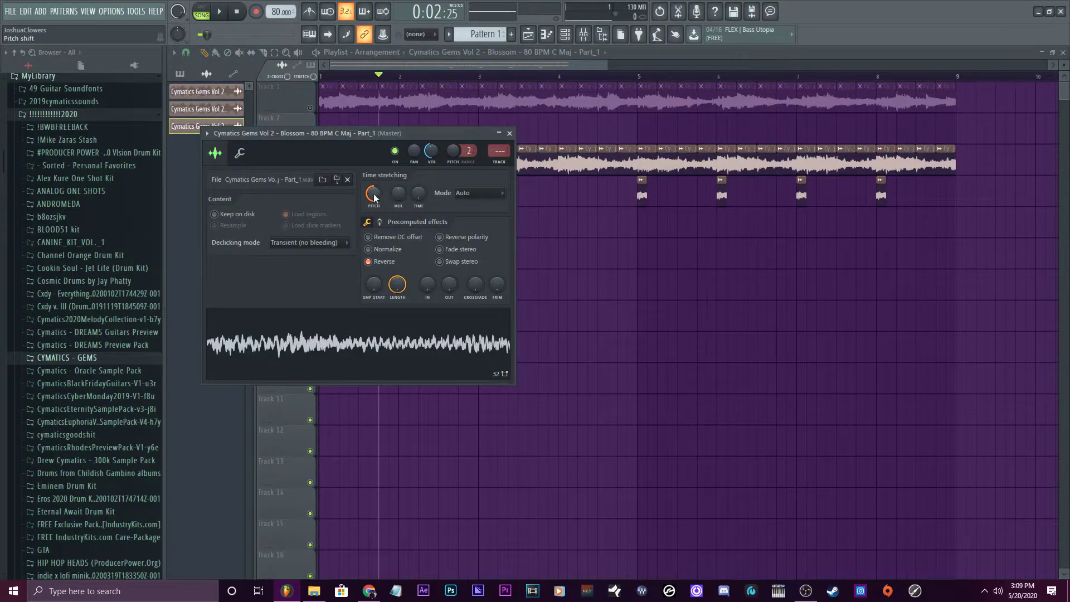
{"action": "left_click", "coordinate": [390, 201]}
{"action": "left_click", "coordinate": [509, 133]}
{"action": "left_click", "coordinate": [630, 78]}
{"action": "key", "text": "space"}
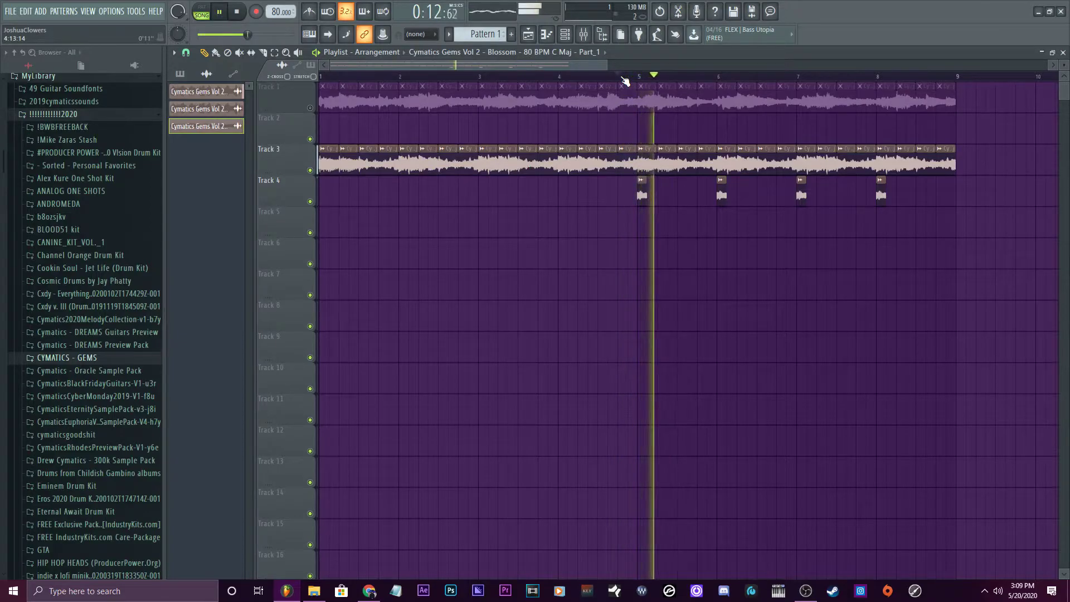
Add a second reversed clip directly after each Track 4 clip at bars 5 to 8 and play that section.
{"action": "key", "text": "space"}
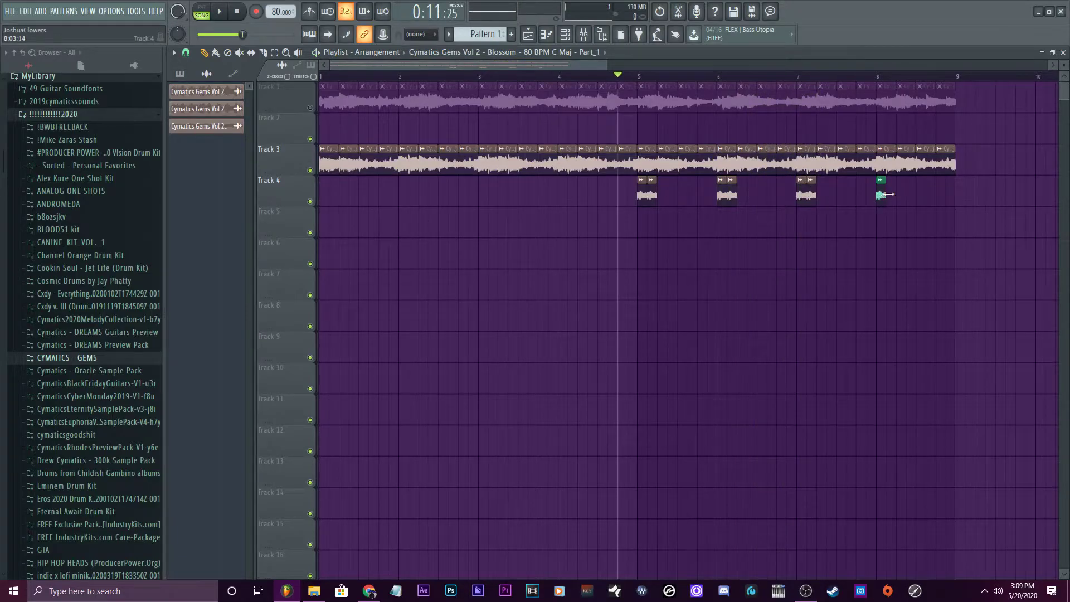
{"action": "key", "text": "space"}
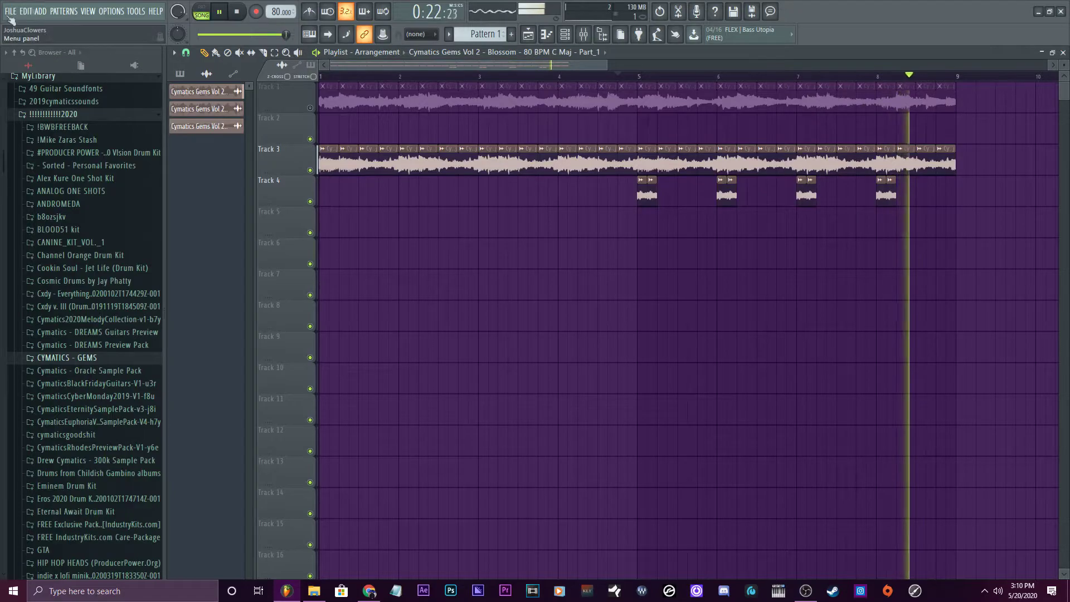
{"action": "key", "text": "space"}
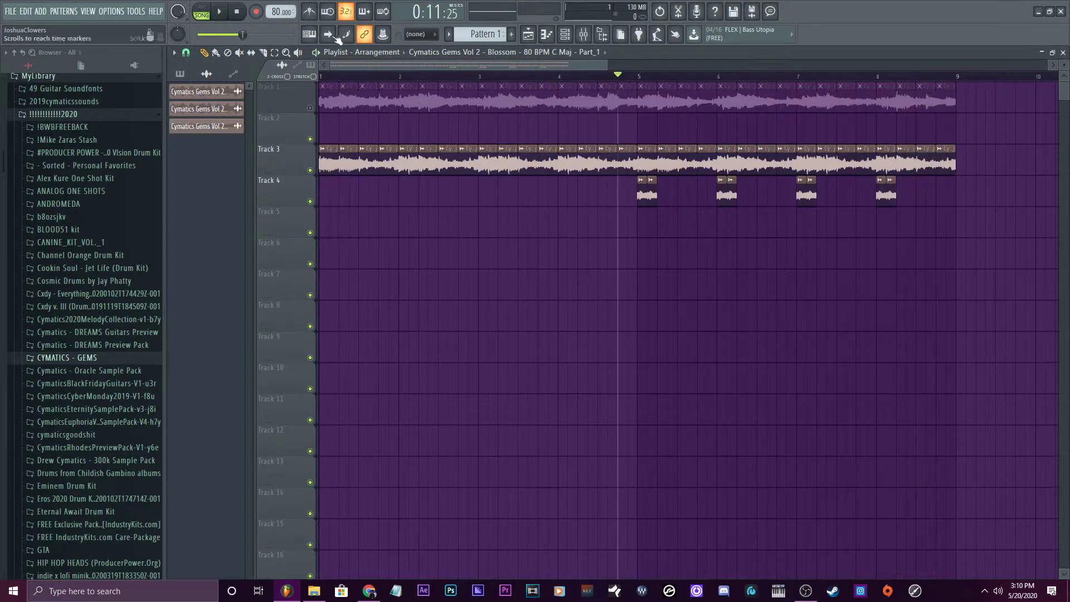
Save the project as safehaven in the MAY2020projects folder.
{"action": "left_click", "coordinate": [10, 11]}
{"action": "left_click", "coordinate": [36, 70]}
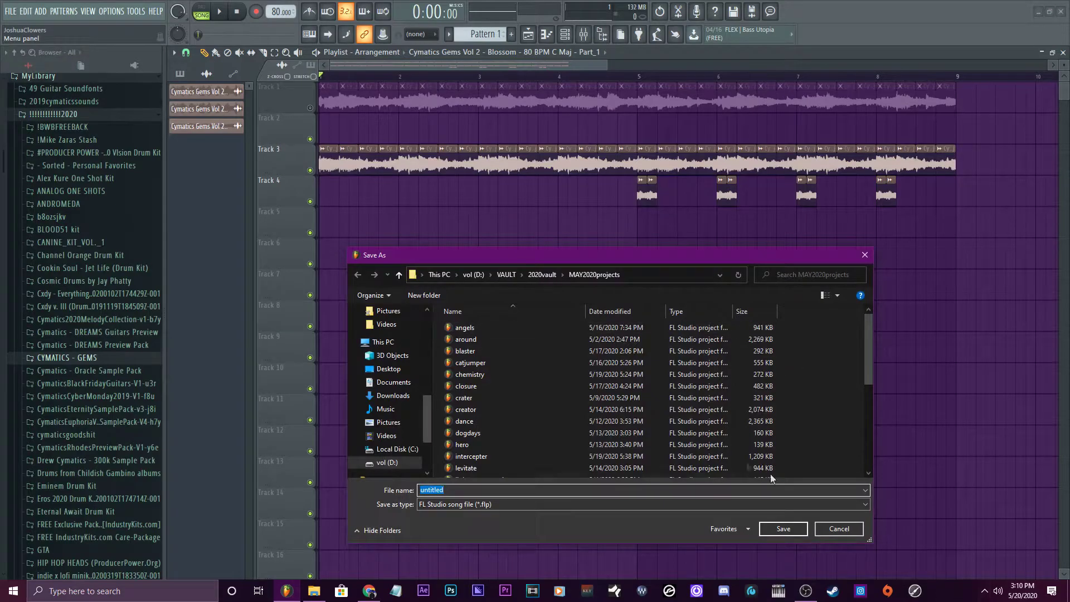
{"action": "left_click", "coordinate": [543, 275]}
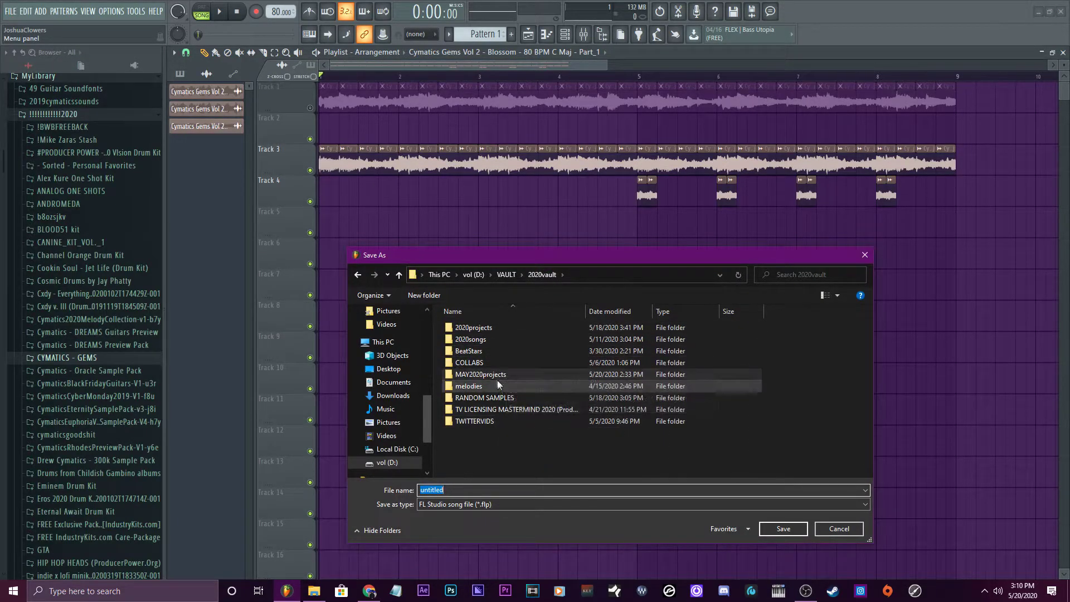
{"action": "double_click", "coordinate": [479, 375]}
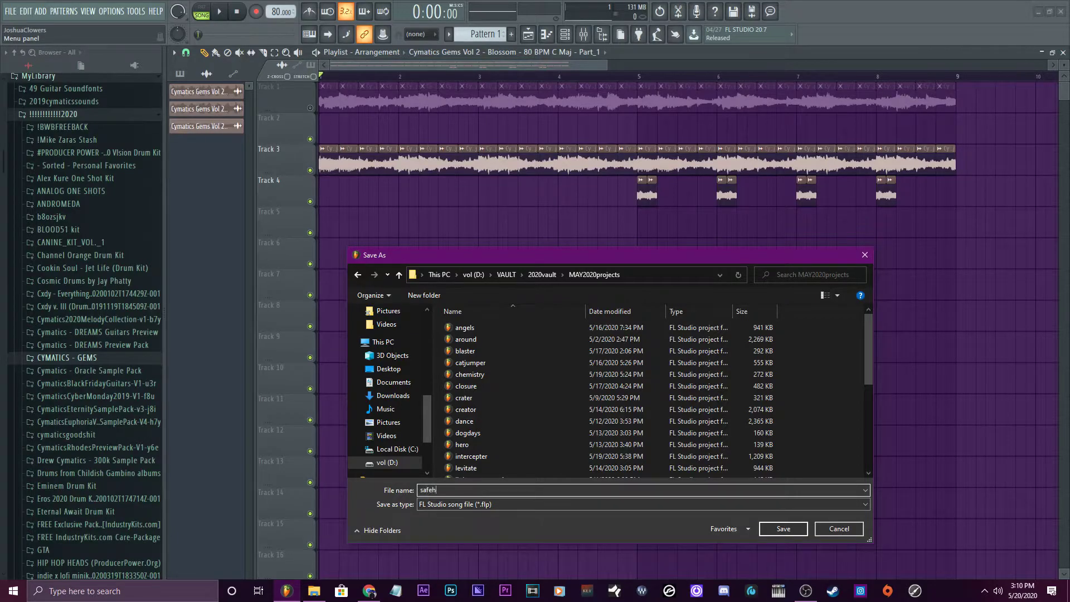
{"action": "key", "text": "Return"}
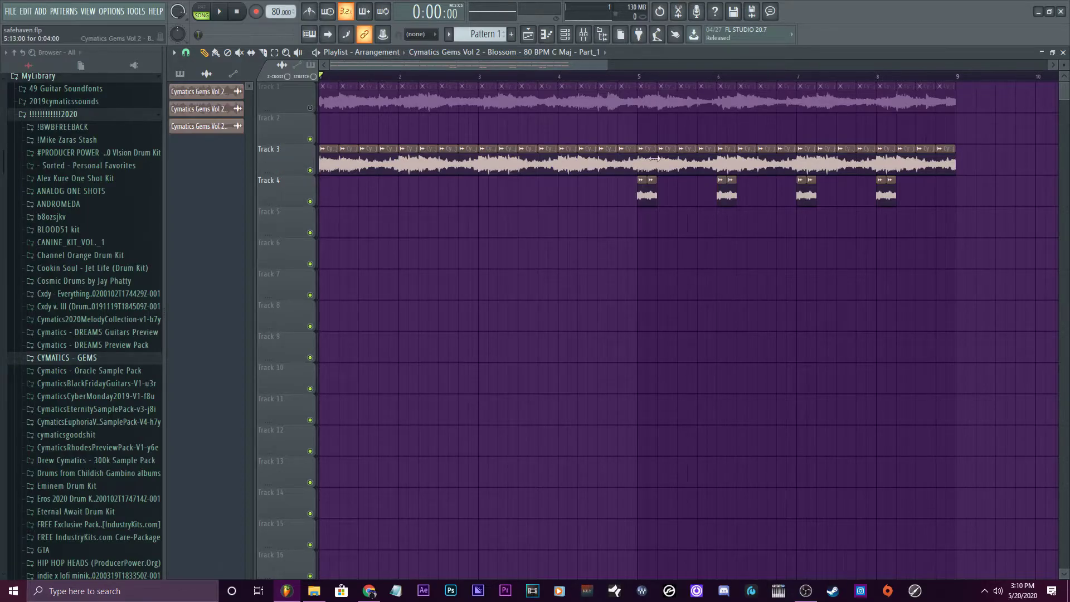
Consolidate Track 3 from the track start, rendering it to a 32Bit float stereo WAV file.
{"action": "right_click", "coordinate": [286, 157]}
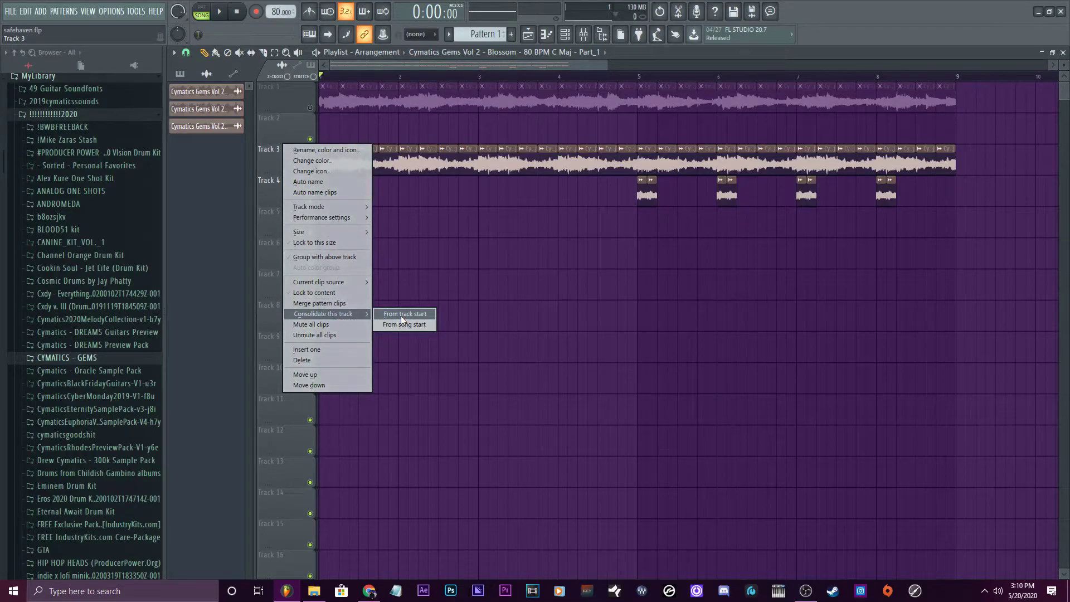
{"action": "left_click", "coordinate": [403, 317]}
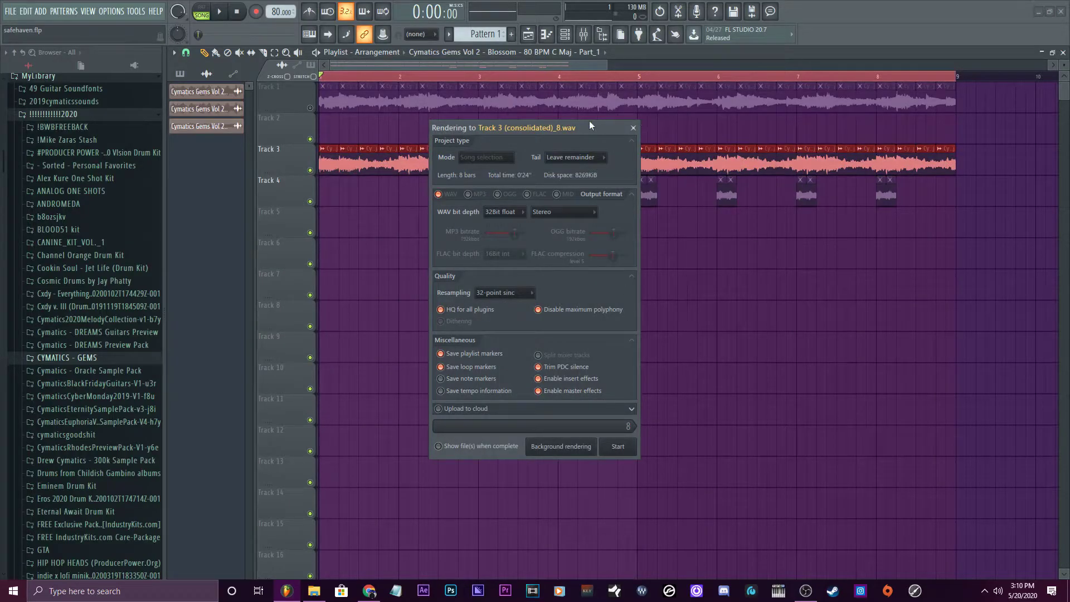
{"action": "left_click_drag", "start_coordinate": [591, 126], "coordinate": [658, 309]}
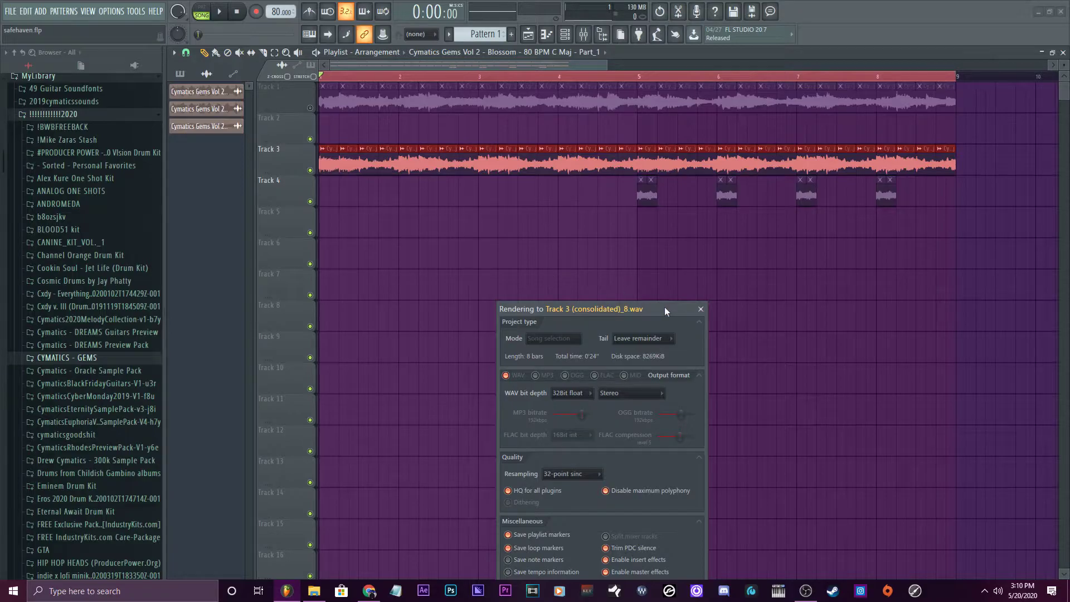
{"action": "left_click_drag", "start_coordinate": [664, 306], "coordinate": [631, 217]}
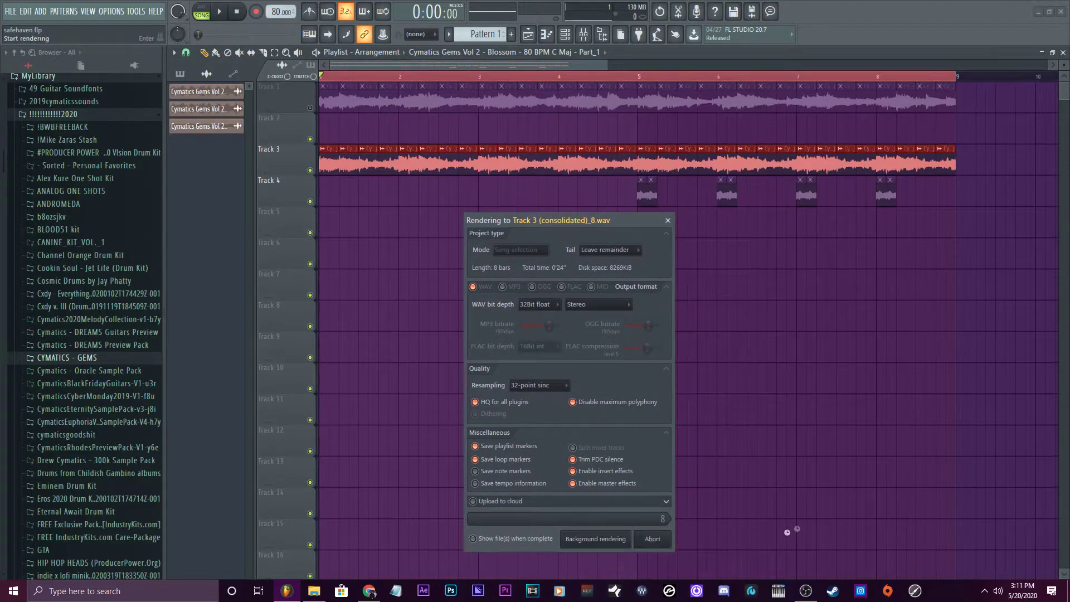
Delete the muted original slices from Track 4 and ungroup that track from the one above.
{"action": "mouse_move", "coordinate": [985, 205]}
{"action": "left_mouse_down"}
{"action": "mouse_move", "coordinate": [580, 207]}
{"action": "mouse_move", "coordinate": [318, 195]}
{"action": "left_mouse_up"}
{"action": "right_click", "coordinate": [297, 195]}
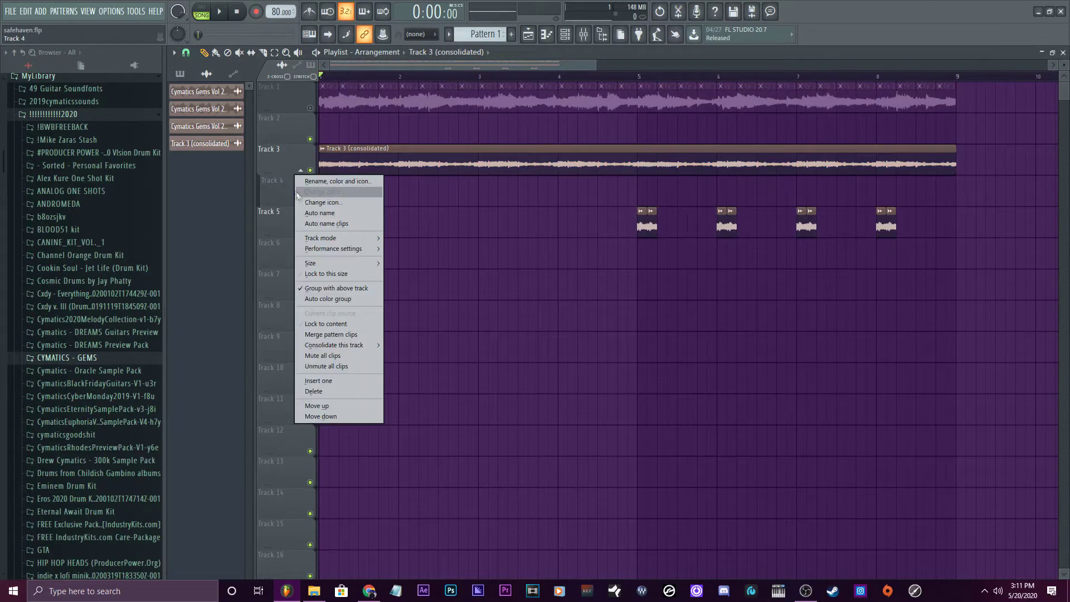
{"action": "left_click", "coordinate": [341, 288]}
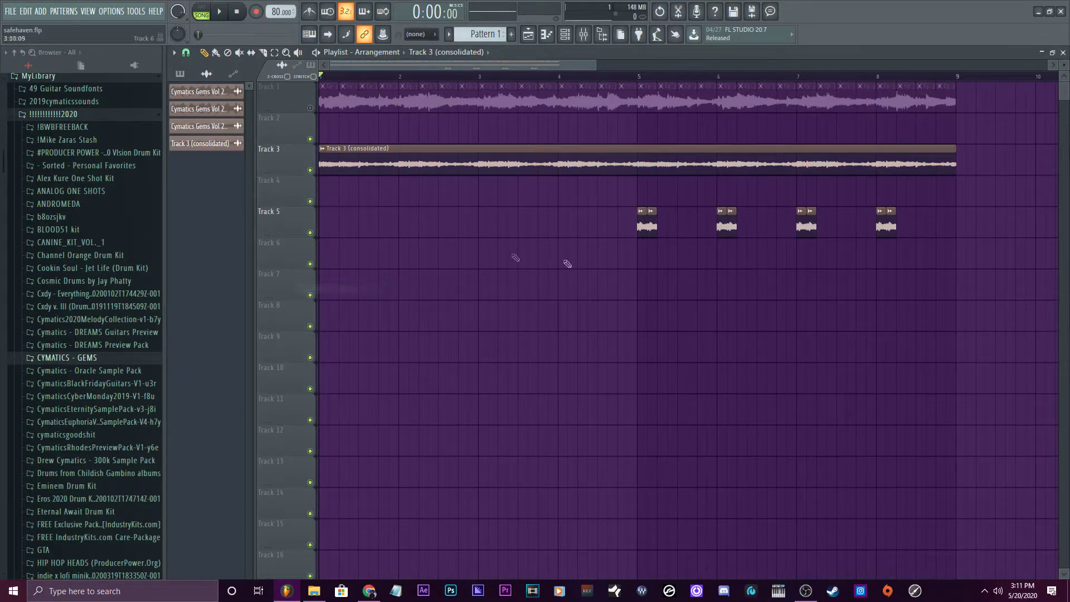
Play the consolidated Track 3 clip from the song start and delete all muted clips on Track 1.
{"action": "mouse_move", "coordinate": [400, 90]}
{"action": "left_mouse_down"}
{"action": "mouse_move", "coordinate": [797, 142]}
{"action": "mouse_move", "coordinate": [320, 136]}
{"action": "left_mouse_up"}
{"action": "left_click_drag", "start_coordinate": [428, 164], "coordinate": [390, 166]}
{"action": "key", "text": "space"}
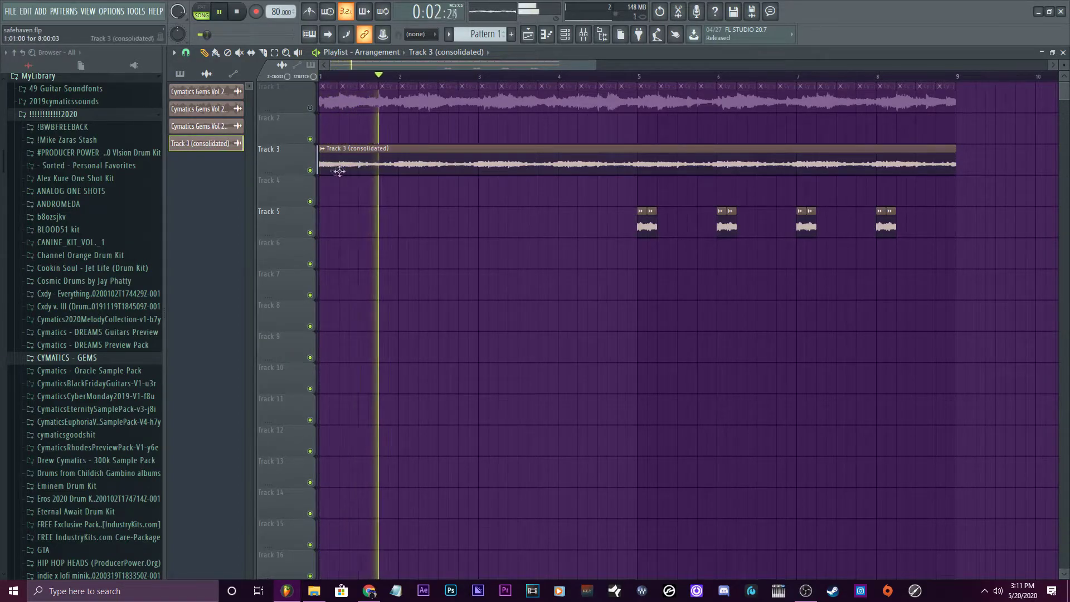
{"action": "key", "text": "space"}
{"action": "right_click", "coordinate": [972, 101]}
{"action": "right_click", "coordinate": [719, 101]}
{"action": "right_click", "coordinate": [507, 100]}
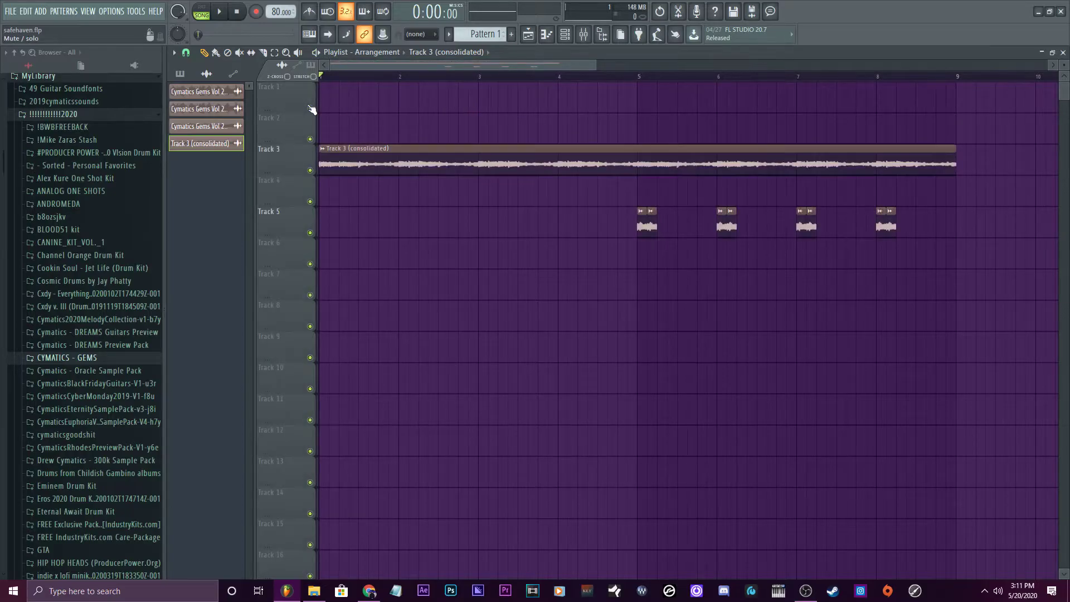
Move the consolidated clip up to Track 1 and the reversed accent clips from Track 5 up to Track 2.
{"action": "left_click_drag", "start_coordinate": [370, 167], "coordinate": [370, 105]}
{"action": "left_click_drag", "start_coordinate": [599, 278], "coordinate": [1032, 254]}
{"action": "left_click_drag", "start_coordinate": [933, 271], "coordinate": [640, 177]}
{"action": "key", "text": "shift+Up"}
{"action": "key", "text": "shift+Up"}
{"action": "key", "text": "shift+Up"}
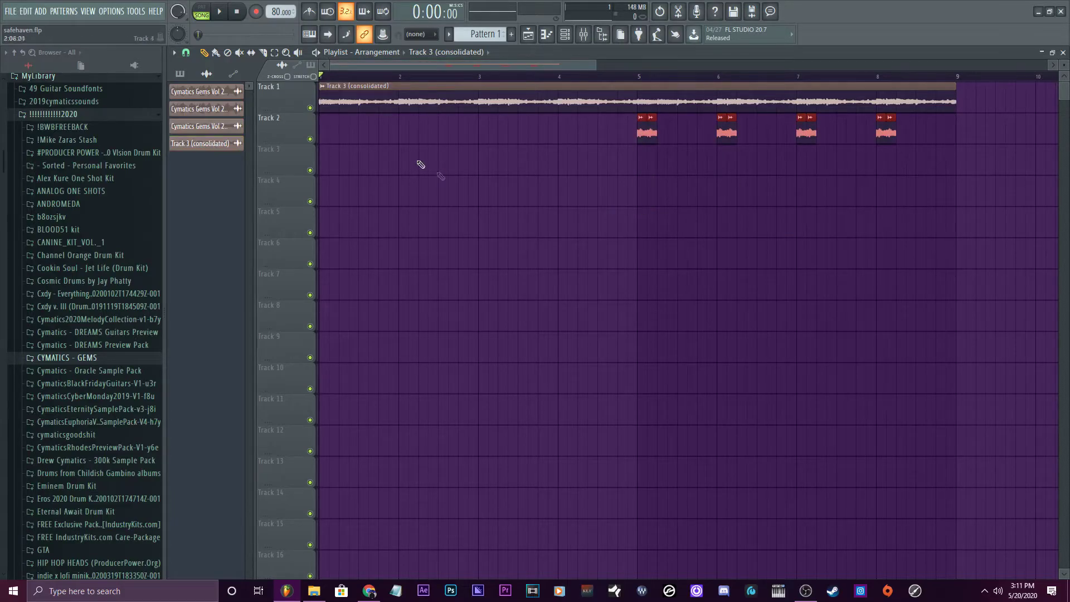
Consolidate the reversed accent clips on Track 2 from the track start.
{"action": "right_click", "coordinate": [300, 133]}
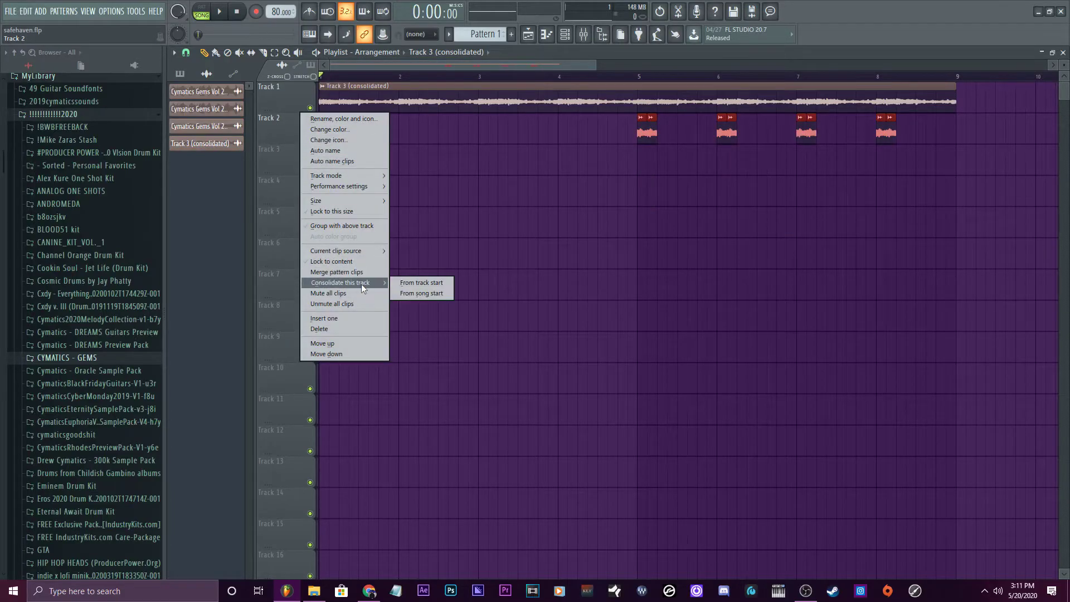
{"action": "left_click", "coordinate": [410, 282]}
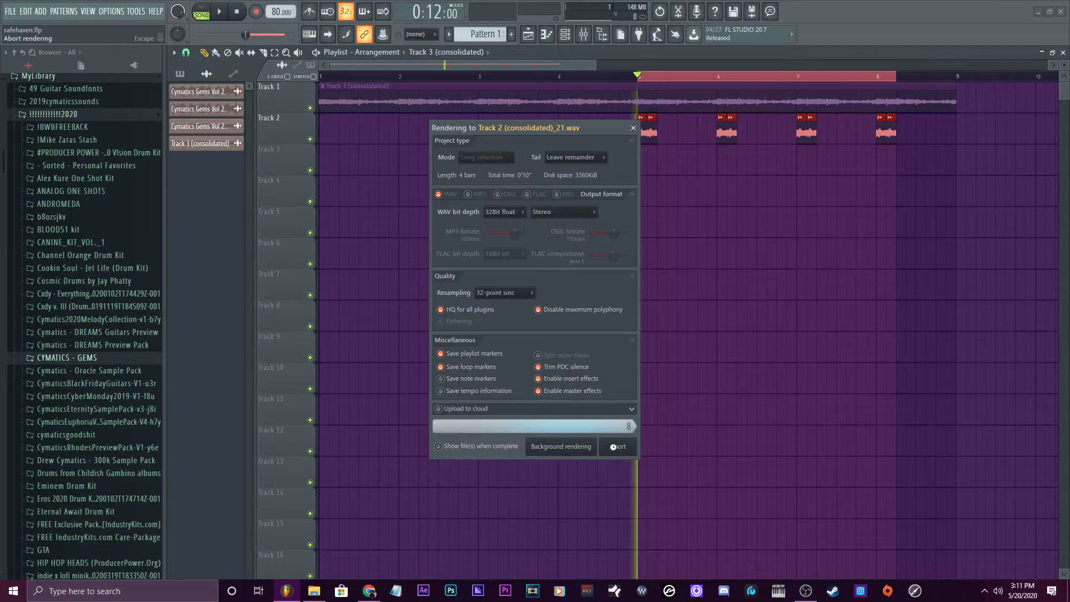
Ungroup Track 3 from the track above and delete its muted original accent clips.
{"action": "right_click", "coordinate": [294, 158]}
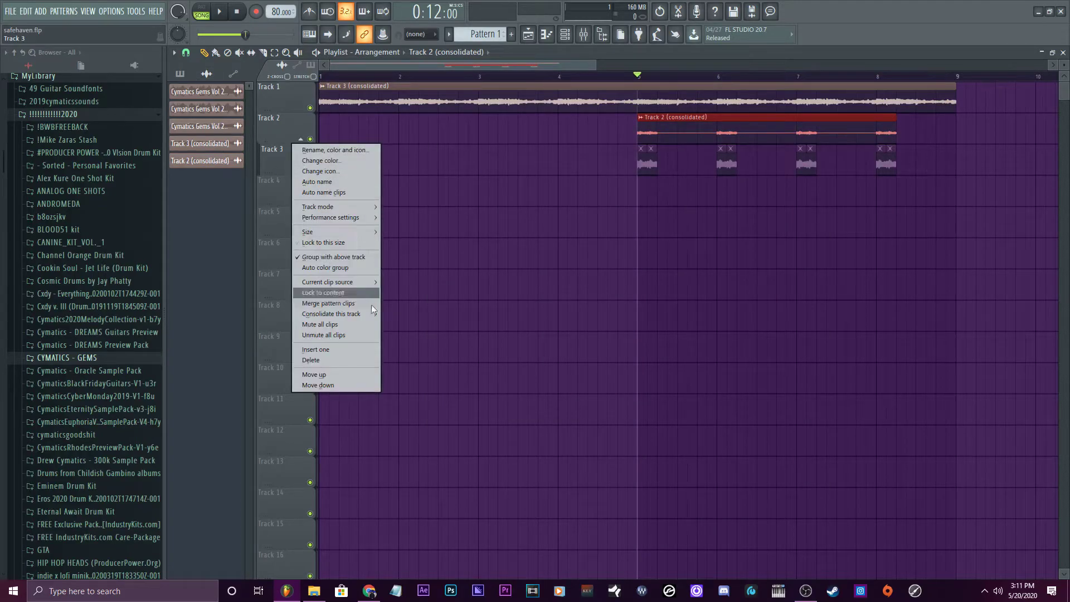
{"action": "left_click", "coordinate": [325, 268]}
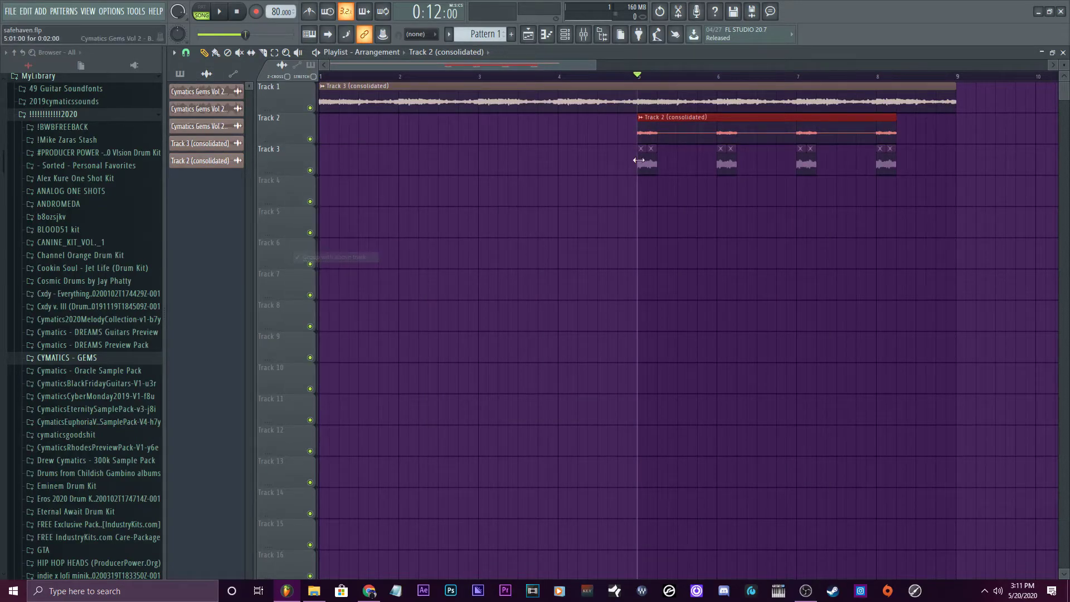
{"action": "left_click_drag", "start_coordinate": [631, 165], "coordinate": [940, 171]}
{"action": "key", "text": "space"}
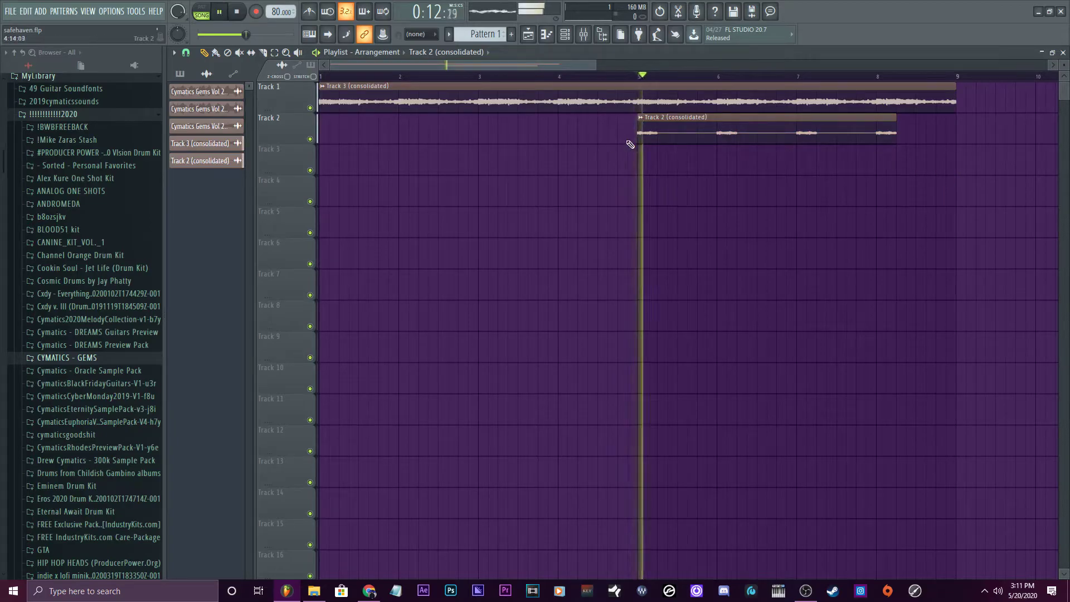
{"action": "key", "text": "space"}
Set the time-stretching mode of the Track 3 (consolidated) sample to Auto and reverse the sample.
{"action": "scroll", "coordinate": [759, 83], "scroll_direction": "down", "scroll_amount": 3}
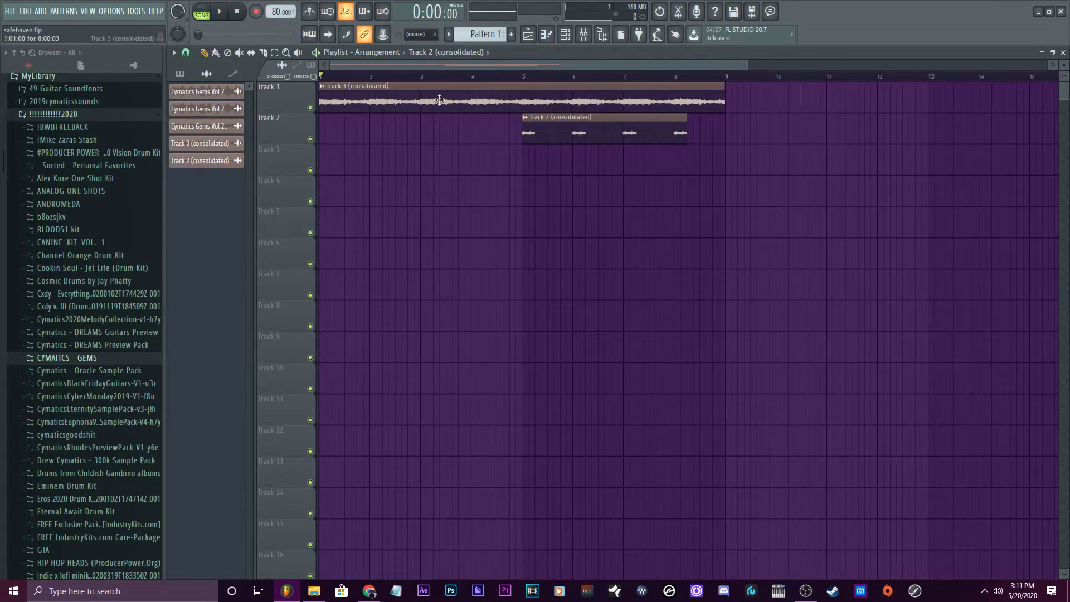
{"action": "double_click", "coordinate": [364, 100]}
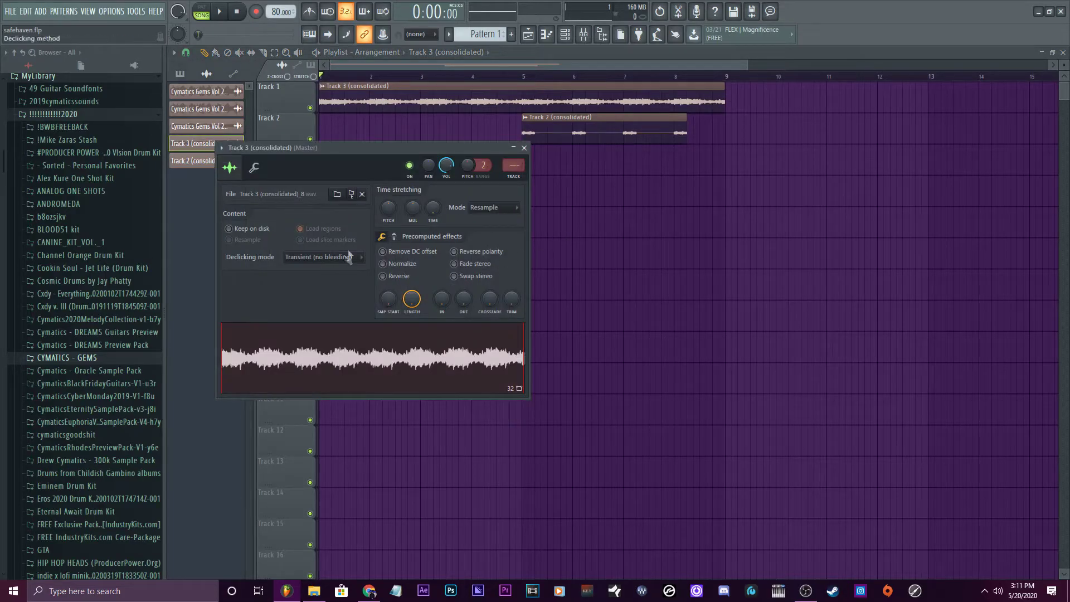
{"action": "right_click", "coordinate": [393, 209]}
{"action": "left_click", "coordinate": [410, 214]}
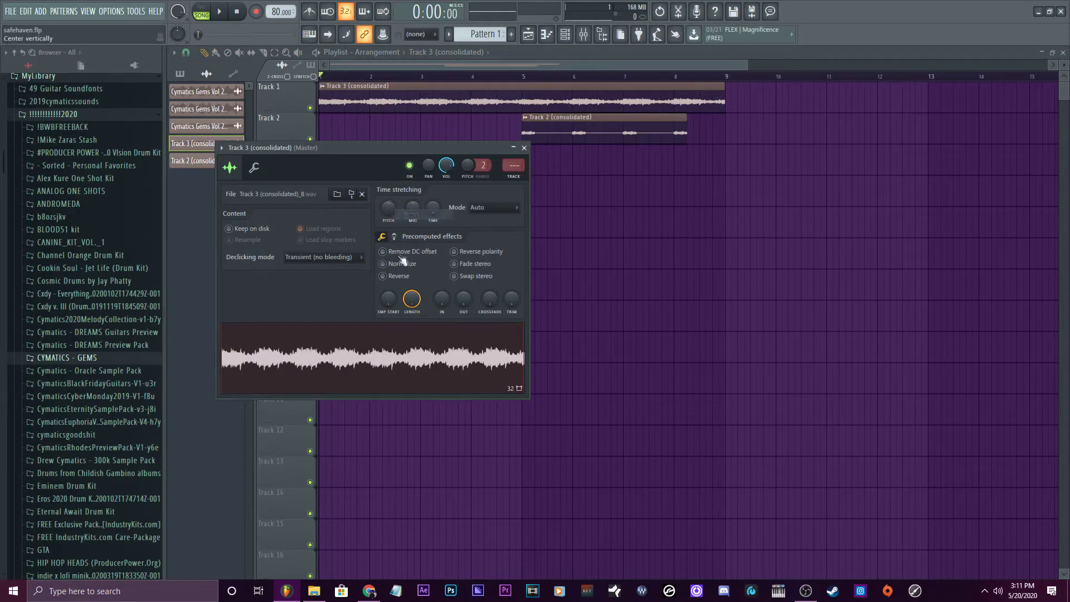
{"action": "left_click", "coordinate": [385, 277]}
Audition the reversed sample, route it to mixer track 16 and open the mixer.
{"action": "key", "text": "space"}
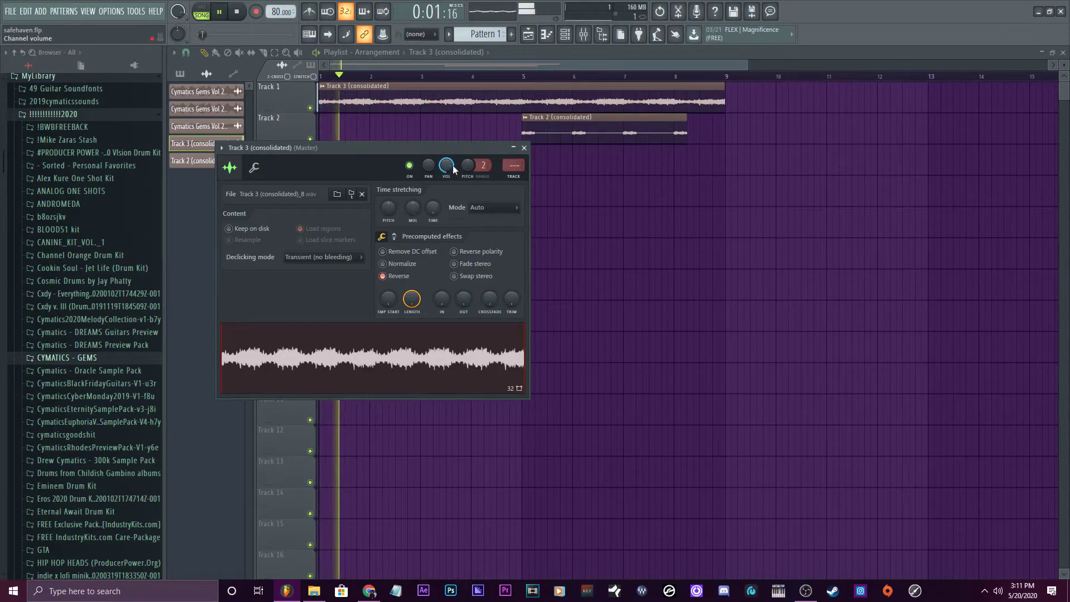
{"action": "left_click_drag", "start_coordinate": [389, 208], "coordinate": [390, 209]}
{"action": "right_click", "coordinate": [390, 209]}
{"action": "left_click", "coordinate": [417, 212]}
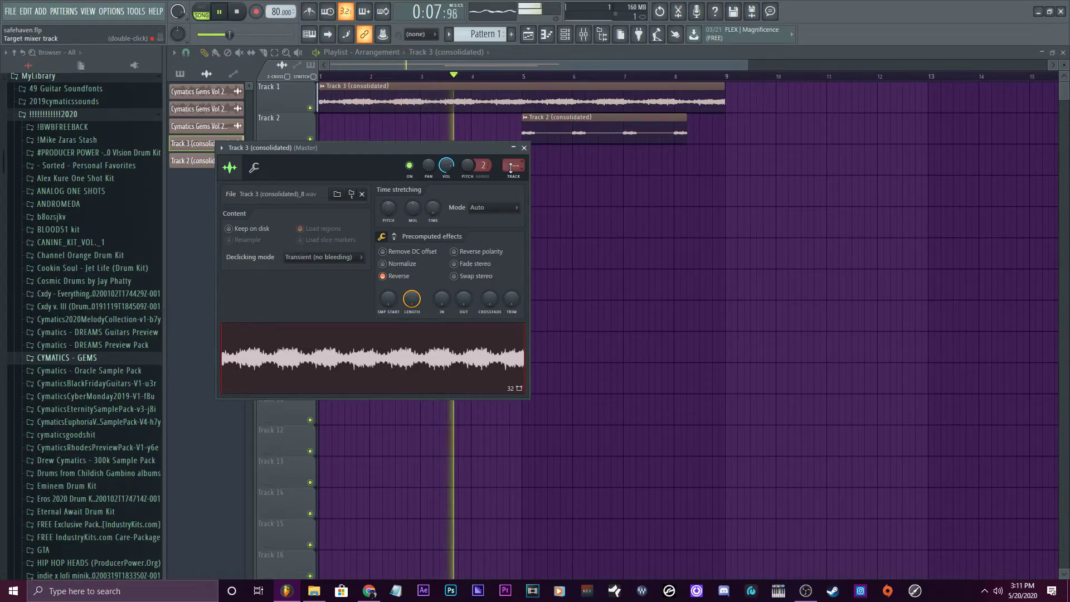
{"action": "key", "text": "space"}
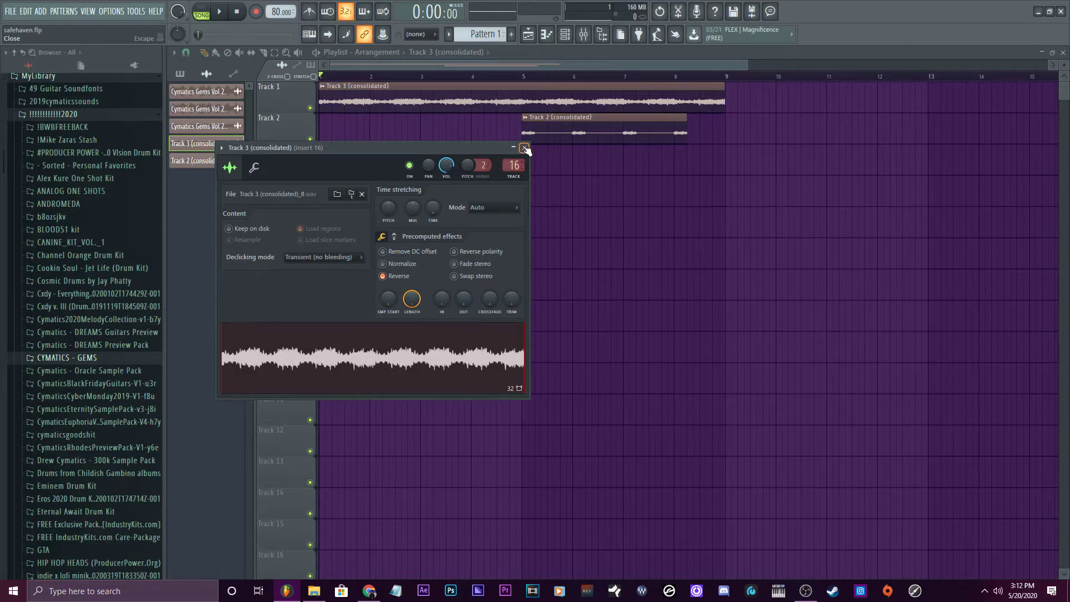
{"action": "left_click", "coordinate": [524, 148]}
{"action": "left_click", "coordinate": [582, 35]}
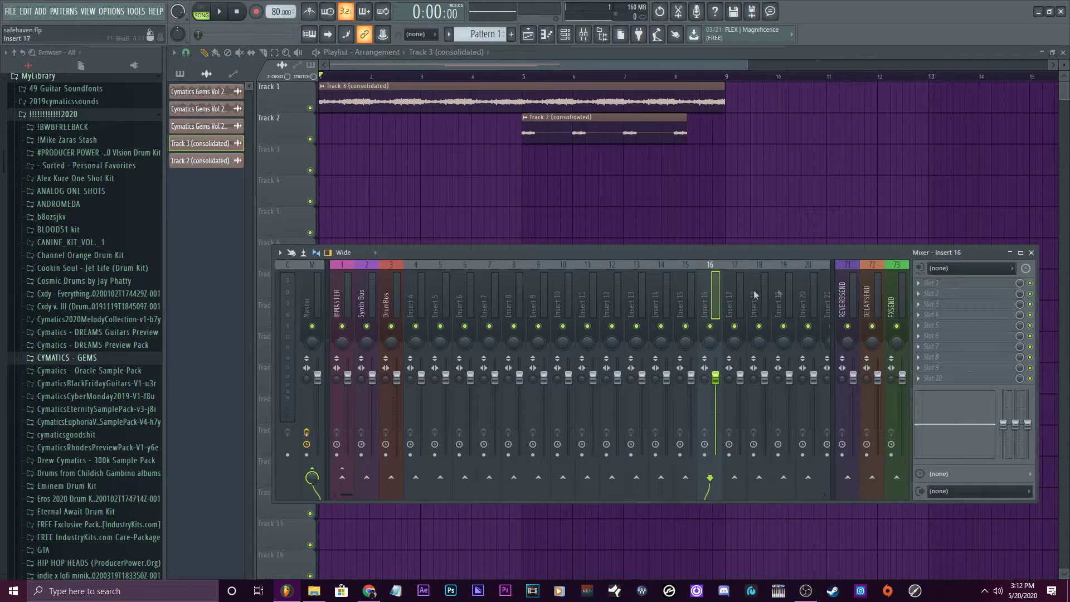
{"action": "left_click", "coordinate": [946, 289]}
{"action": "left_click", "coordinate": [977, 252]}
{"action": "left_click", "coordinate": [936, 286]}
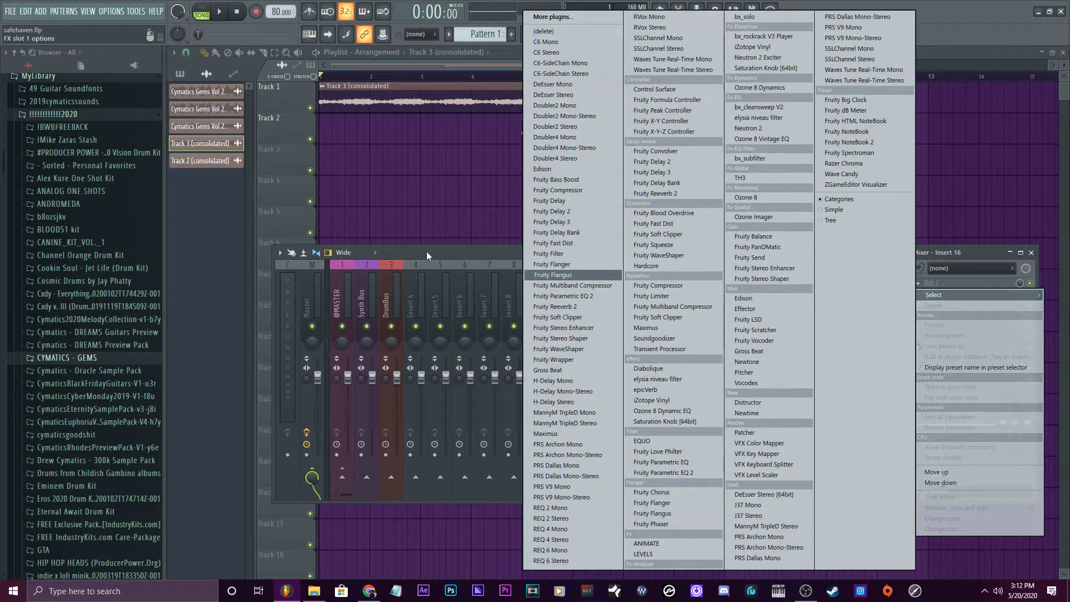
{"action": "left_click", "coordinate": [426, 251]}
Load Gross Beat into slot 6 of mixer Insert 16 with the Flange 2 time setting and play the song.
{"action": "left_click", "coordinate": [964, 337]}
{"action": "left_click", "coordinate": [767, 351]}
{"action": "left_click", "coordinate": [700, 206]}
{"action": "left_click", "coordinate": [700, 207]}
{"action": "key", "text": "space"}
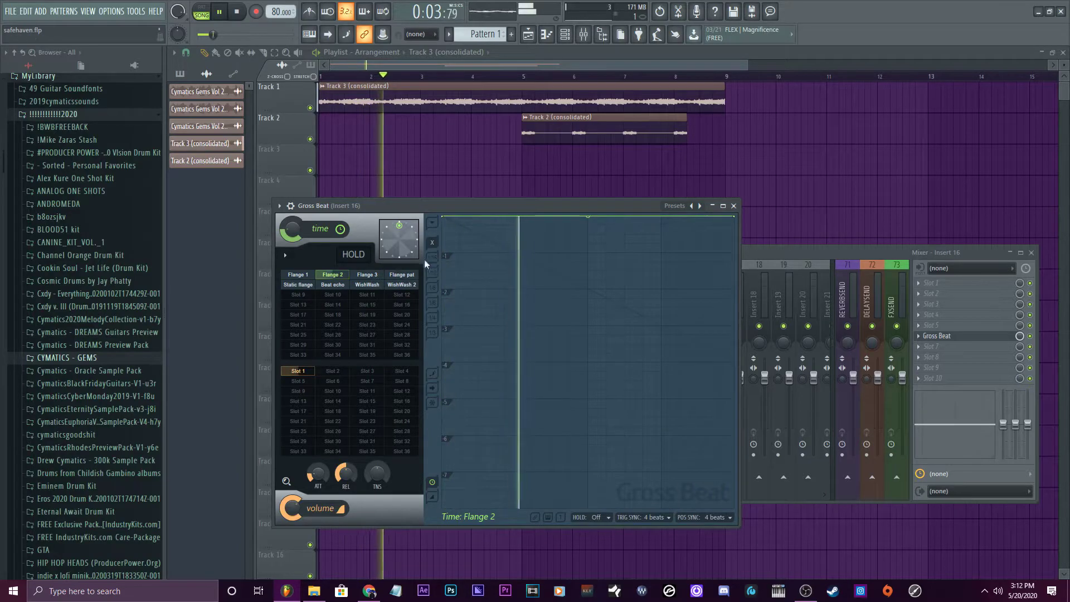
Rename the Gross Beat effect on Insert 16 as flange and lower its mix level to about 78%.
{"action": "left_click", "coordinate": [918, 335]}
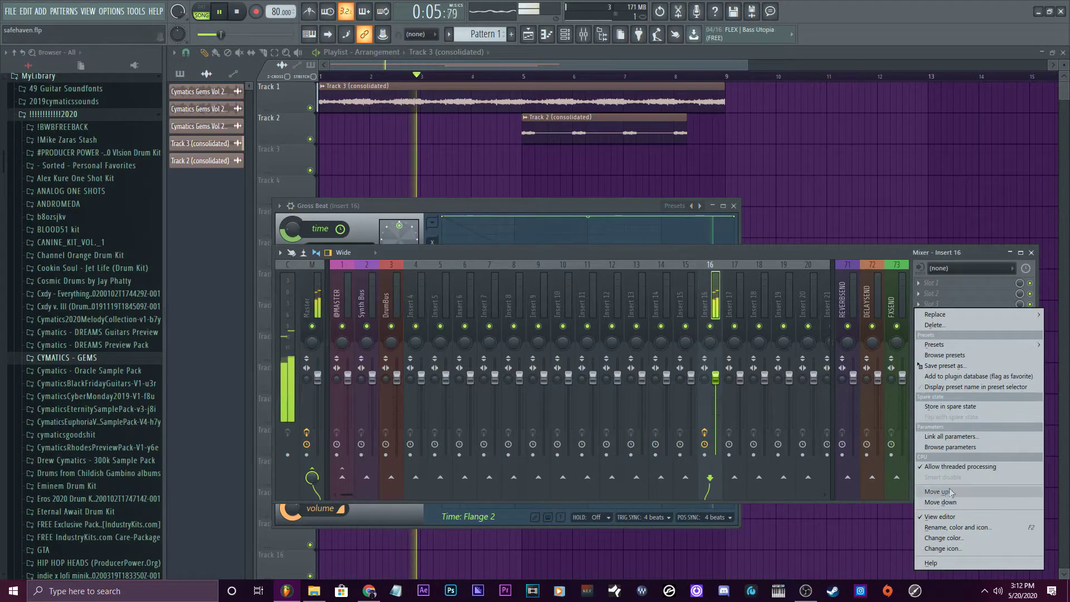
{"action": "left_click", "coordinate": [938, 525]}
{"action": "type", "text": "flange"}
{"action": "key", "text": "Return"}
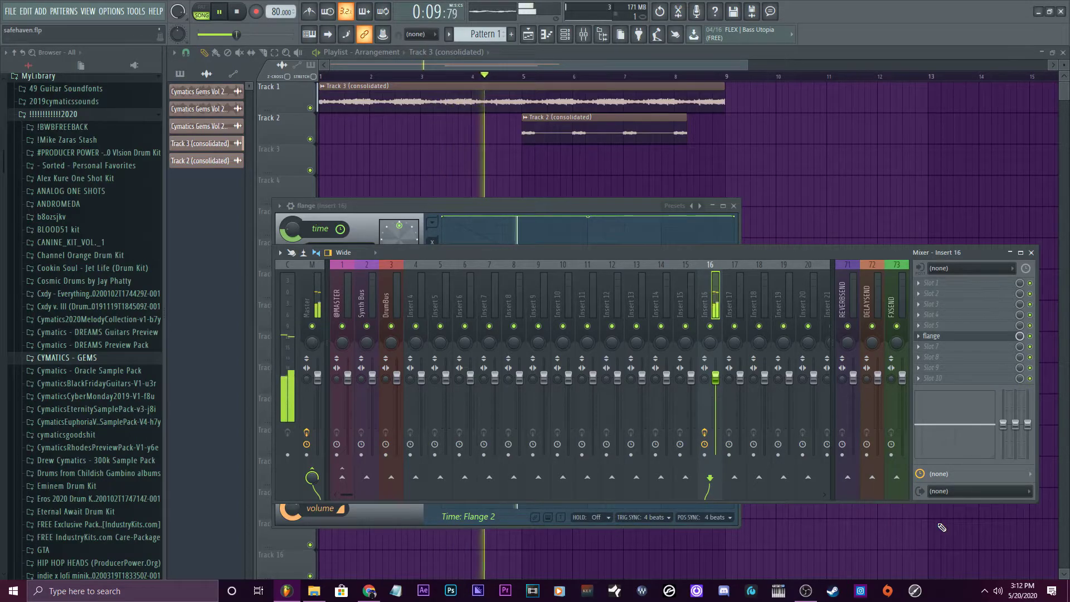
{"action": "left_click_drag", "start_coordinate": [1019, 336], "coordinate": [1019, 343]}
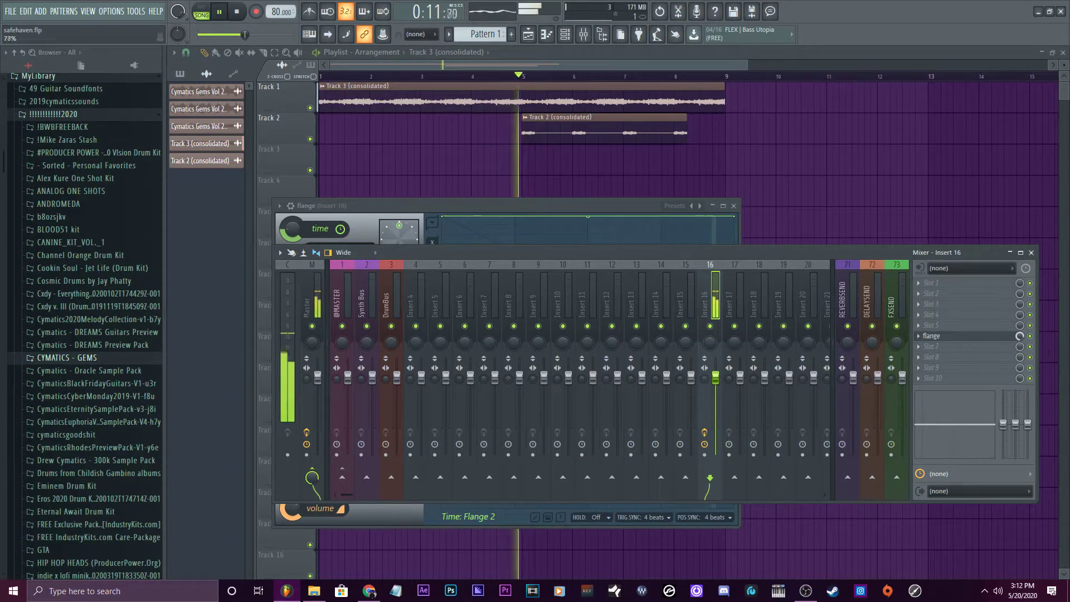
Add Fruity Parametric EQ 2 to slot 1 of mixer Insert 16 and stop playback.
{"action": "left_click", "coordinate": [919, 282]}
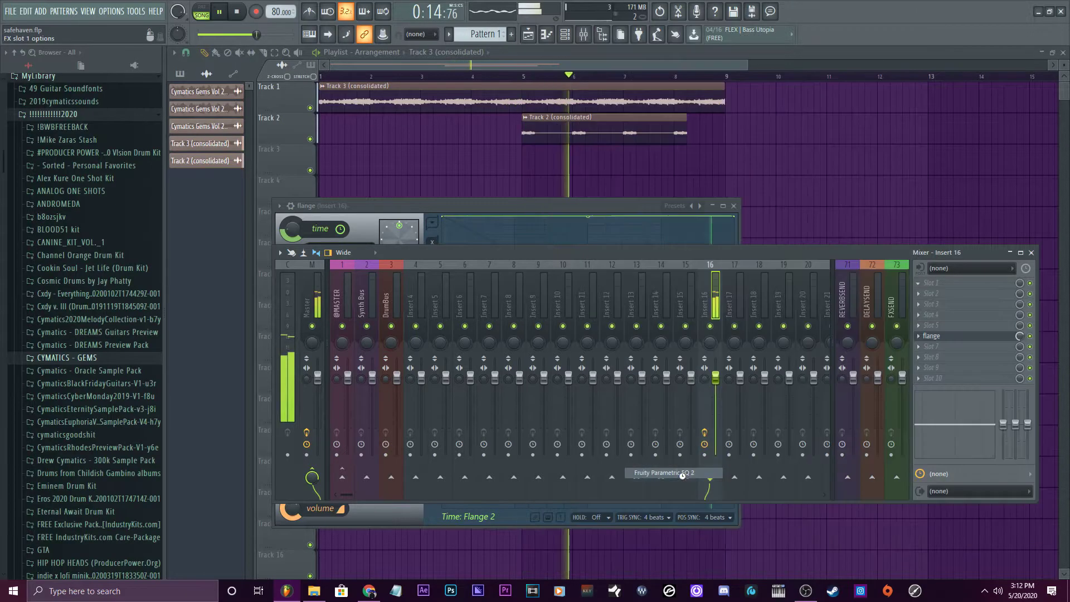
{"action": "left_click", "coordinate": [663, 473]}
{"action": "key", "text": "space"}
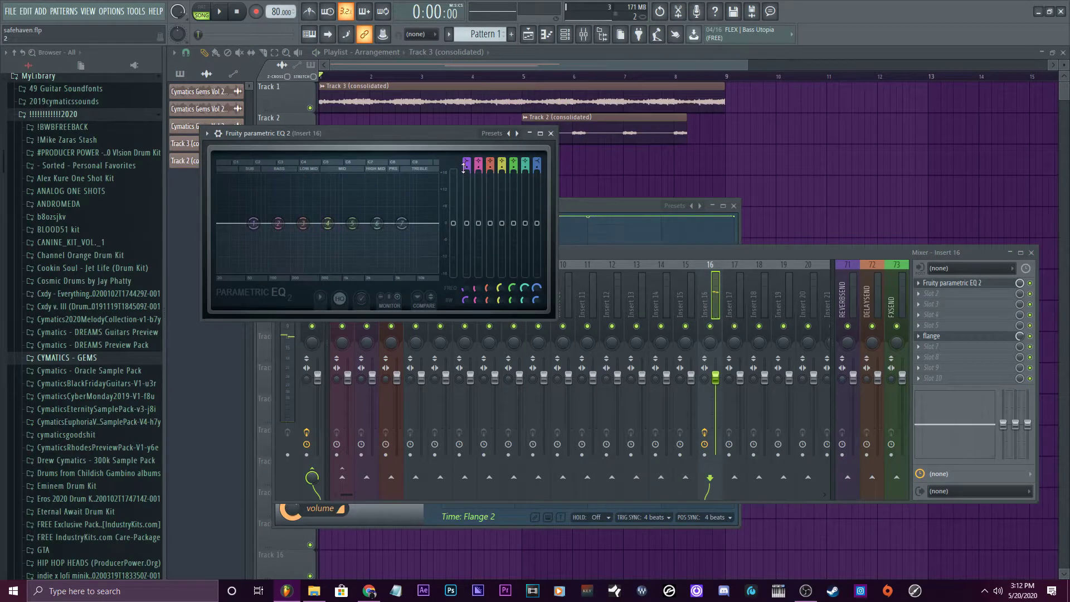
Cut the lows around 130 Hz with EQ band 1 and the extreme highs with band 7 on Insert 16 during playback.
{"action": "key", "text": "space"}
{"action": "left_click_drag", "start_coordinate": [254, 224], "coordinate": [277, 270]}
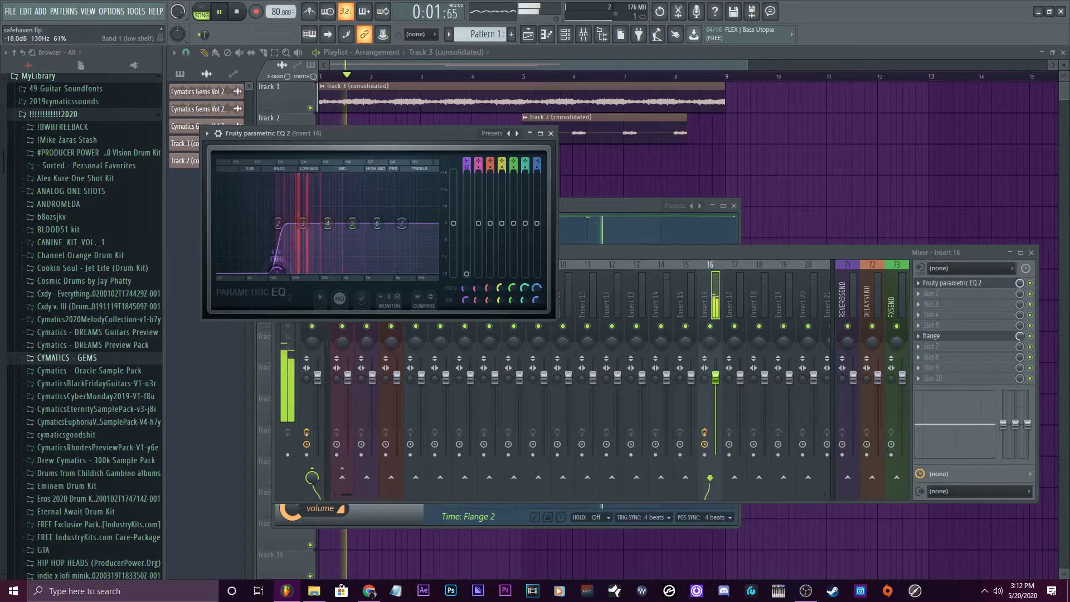
{"action": "left_click_drag", "start_coordinate": [401, 224], "coordinate": [438, 272]}
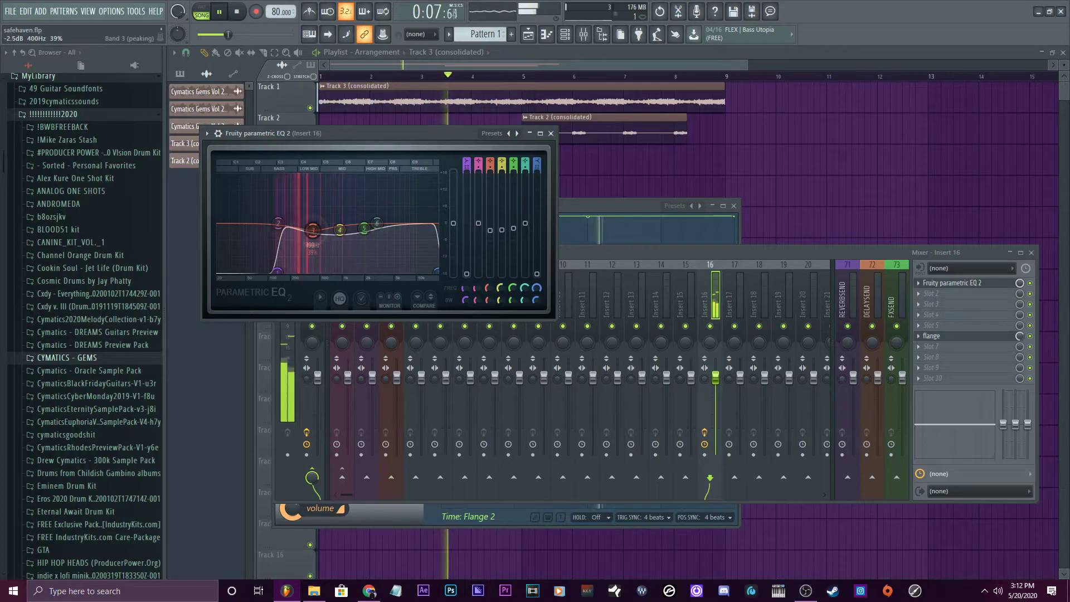
Fine-tune the EQ's slight mid dips, set band 2 to a high pass at about 181 Hz and close the EQ.
{"action": "left_click_drag", "start_coordinate": [346, 225], "coordinate": [351, 224]}
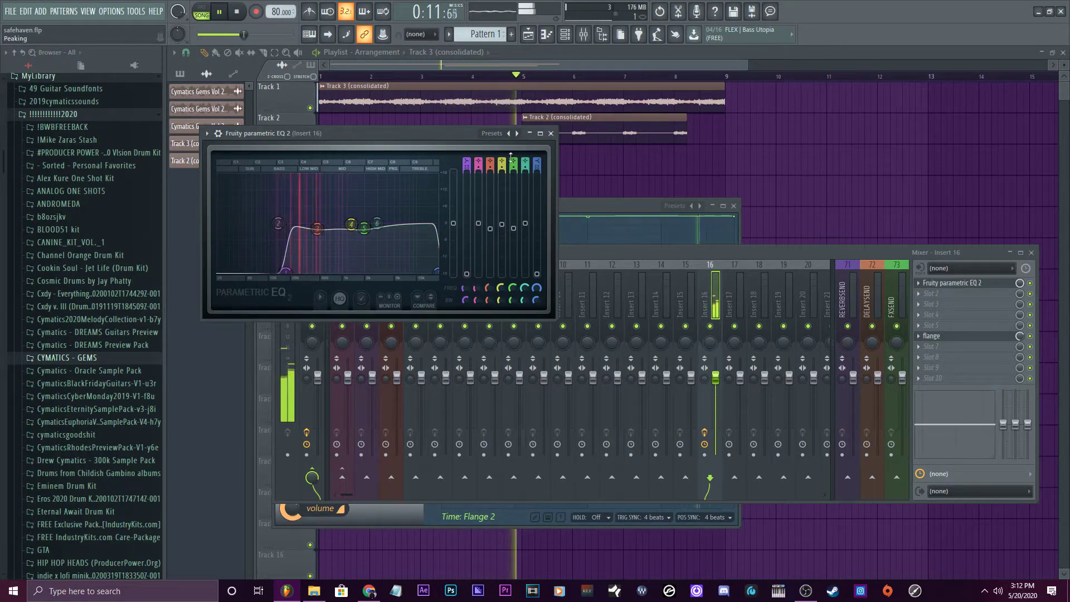
{"action": "left_click", "coordinate": [478, 162]}
{"action": "left_click_drag", "start_coordinate": [277, 224], "coordinate": [287, 222]}
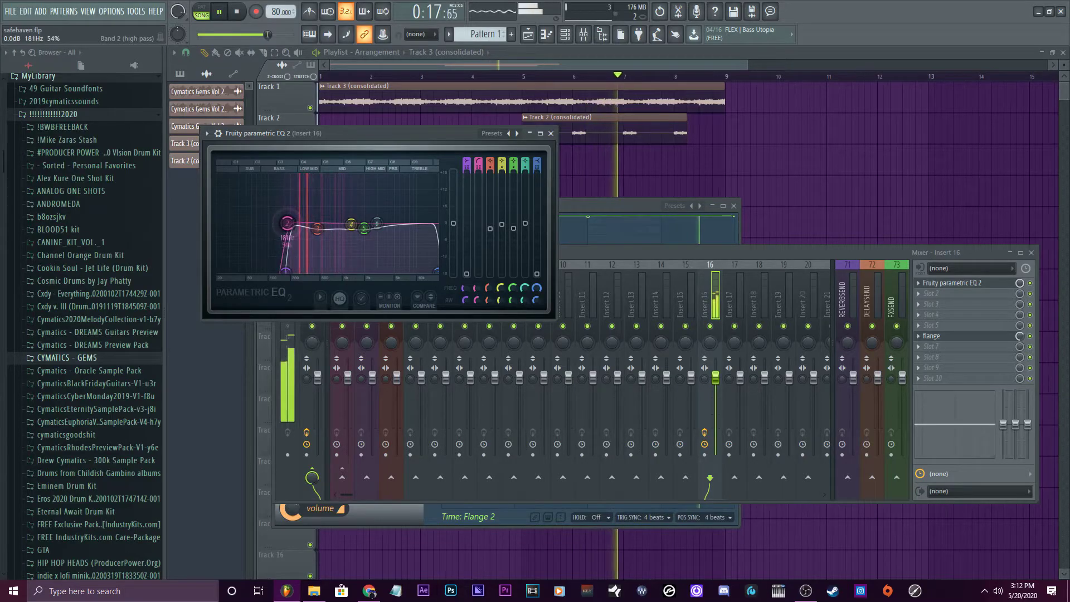
{"action": "left_click", "coordinate": [551, 134]}
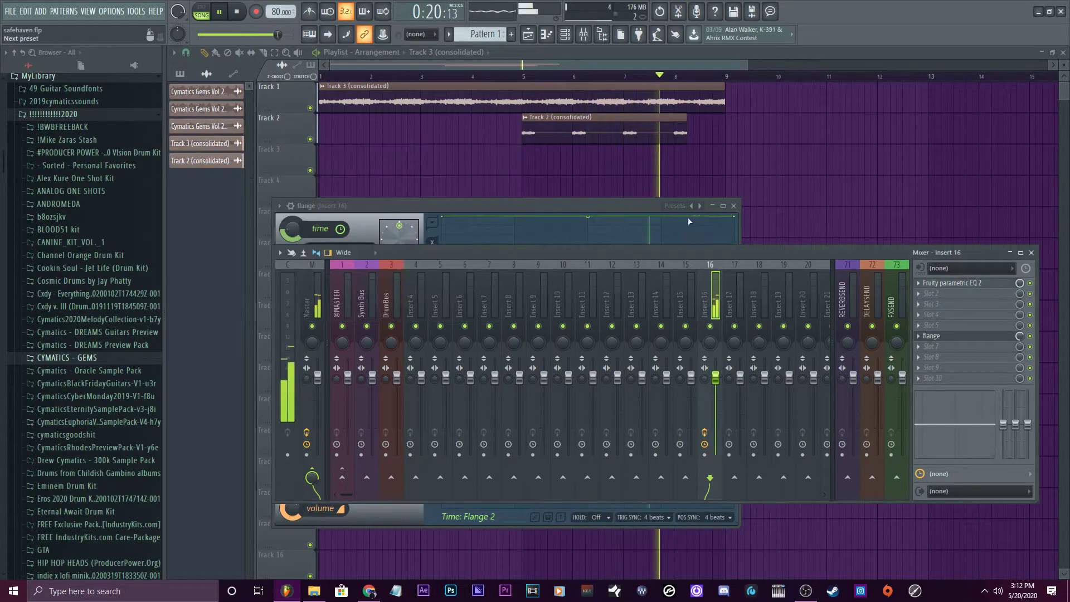
Add a second Gross Beat to slot 7 of Insert 16 and load its next preset.
{"action": "left_click", "coordinate": [949, 351]}
{"action": "left_click", "coordinate": [797, 346]}
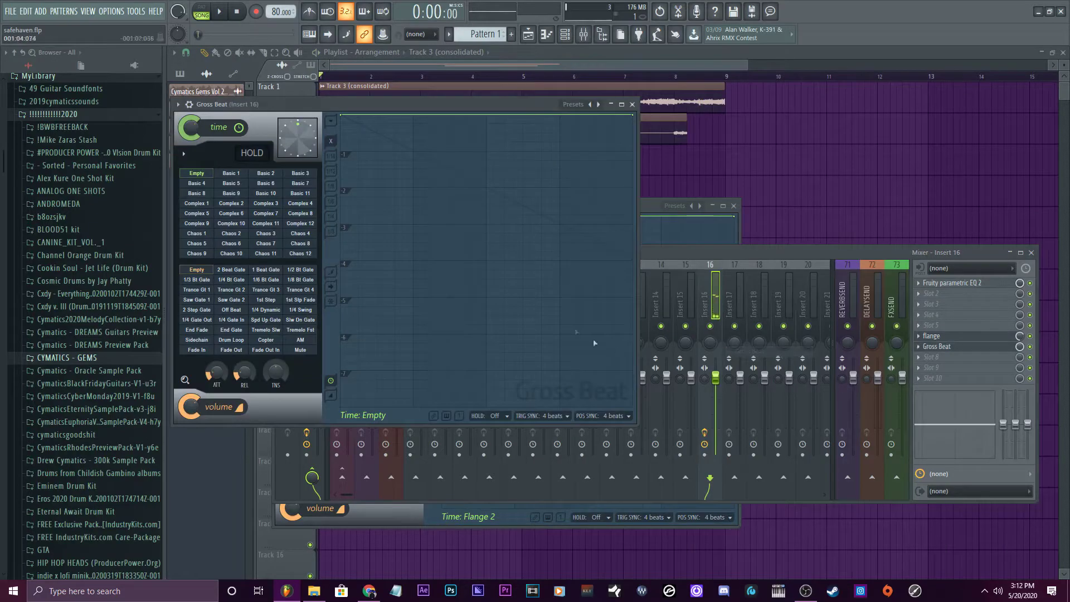
{"action": "left_click", "coordinate": [598, 104]}
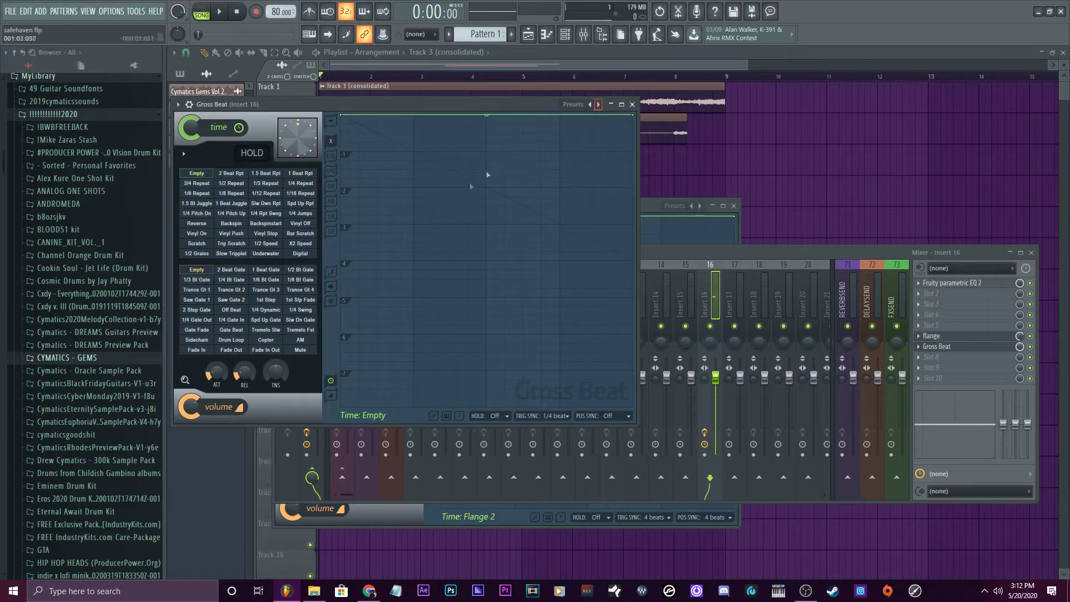
Audition the 1/2 Speed and X2 Speed time settings in Gross Beat, then reset the time setting to Empty.
{"action": "left_click", "coordinate": [267, 243]}
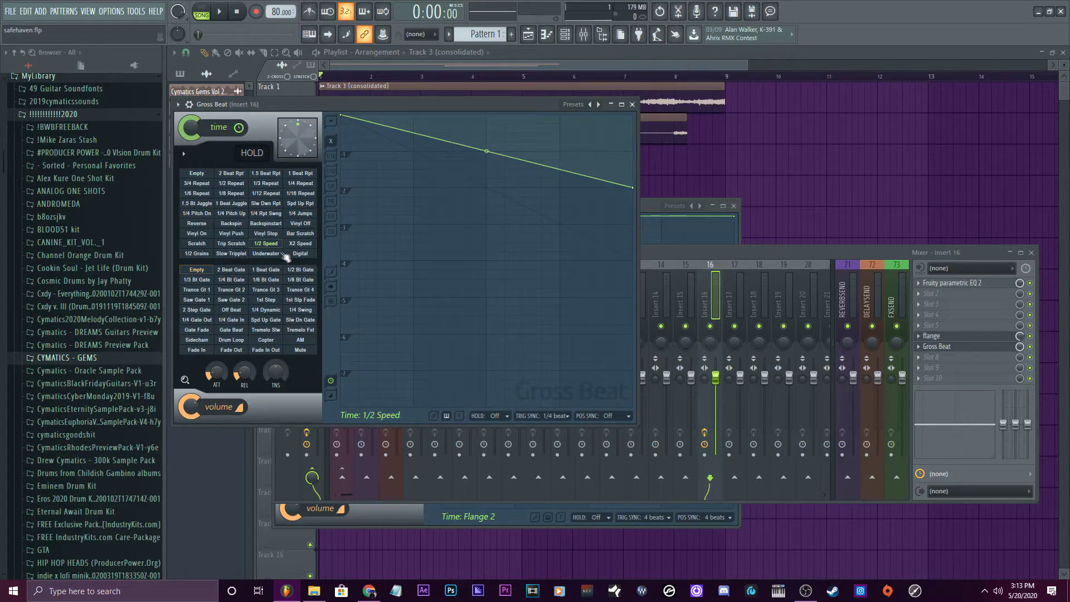
{"action": "key", "text": "space"}
{"action": "left_click", "coordinate": [300, 243]}
{"action": "key", "text": "space"}
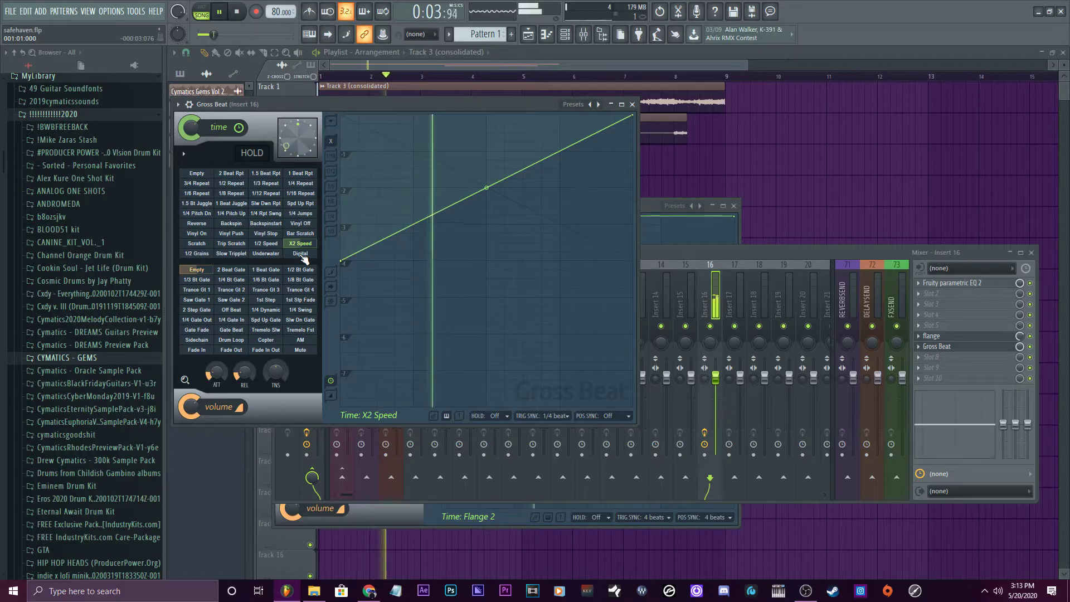
{"action": "key", "text": "space"}
{"action": "left_click", "coordinate": [190, 173]}
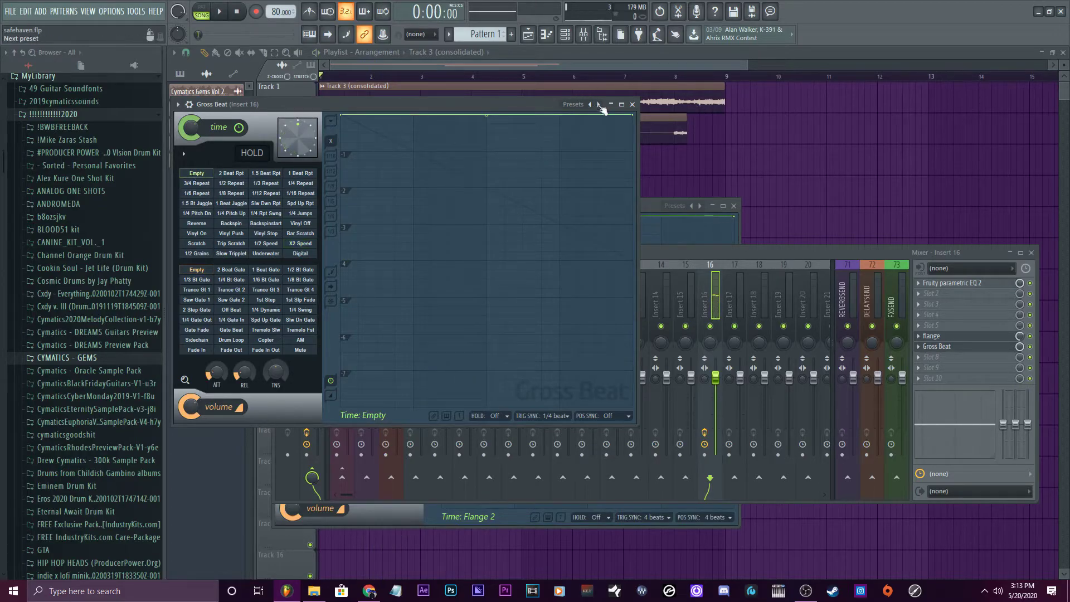
Load the next Gross Beat preset and audition its Basic 7 and Basic 10 time settings on the melody.
{"action": "left_click", "coordinate": [598, 104]}
{"action": "left_click", "coordinate": [266, 175]}
{"action": "key", "text": "space"}
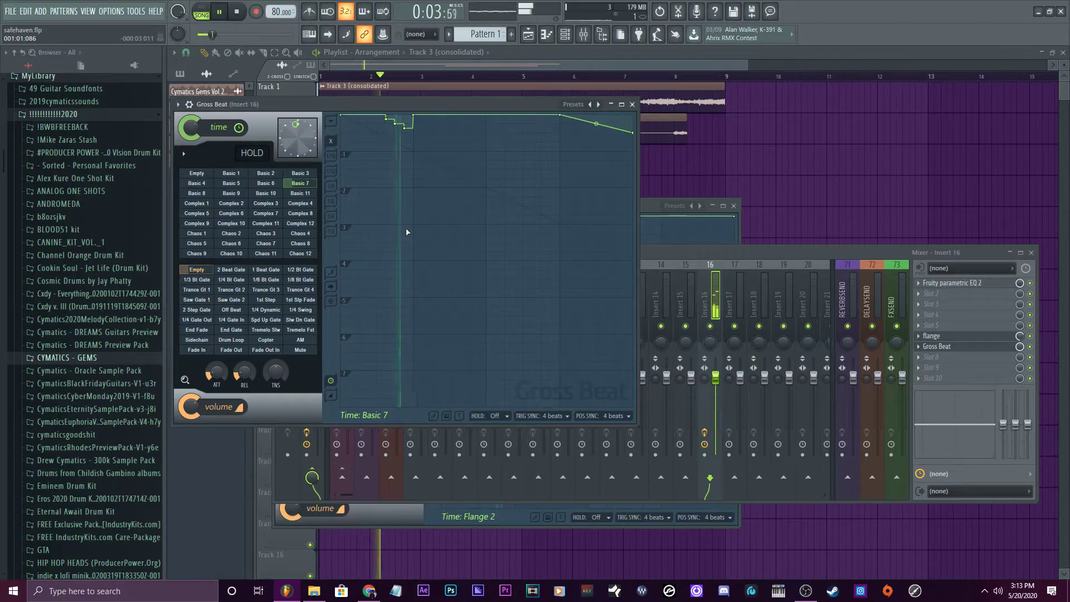
{"action": "key", "text": "space"}
{"action": "key", "text": "space"}
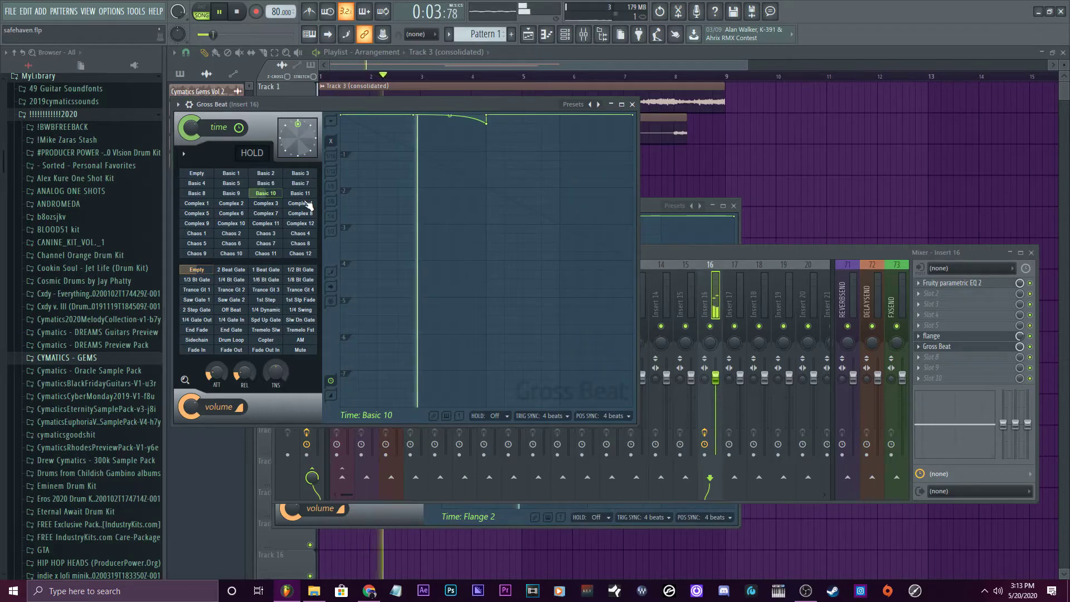
{"action": "key", "text": "space"}
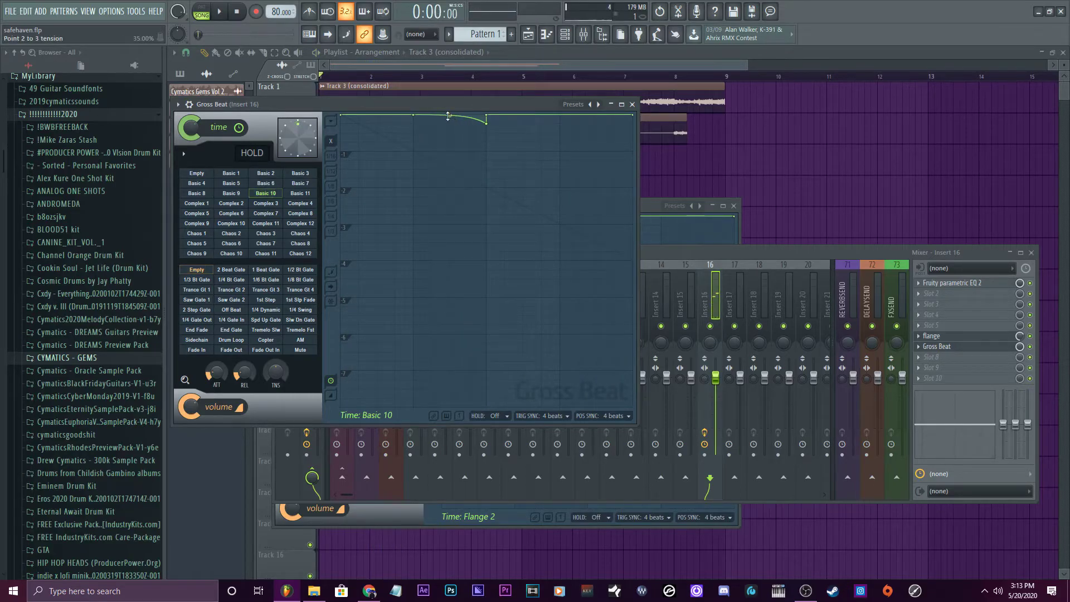
{"action": "key", "text": "space"}
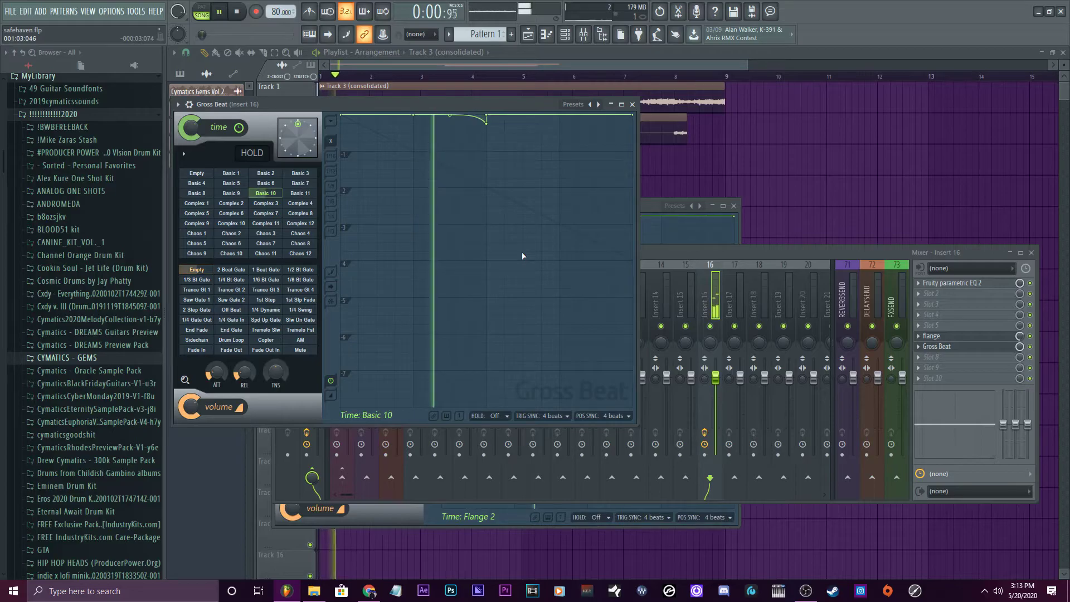
{"action": "key", "text": "space"}
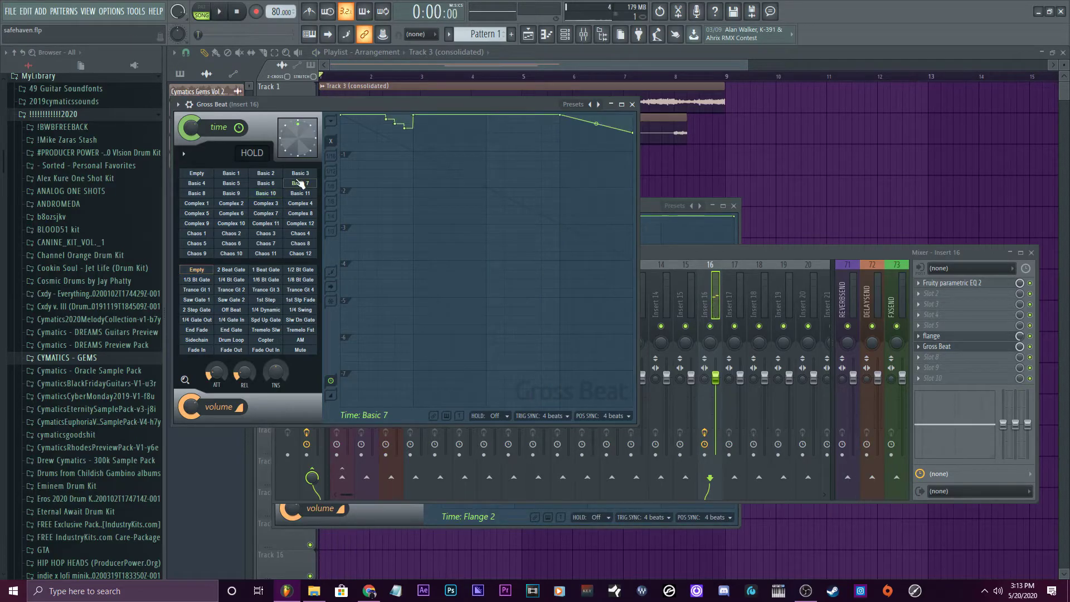
Try the Basic 6, Basic 7, Basic 11 and Complex 1 time settings in Gross Beat, then stop playback.
{"action": "left_click", "coordinate": [265, 184]}
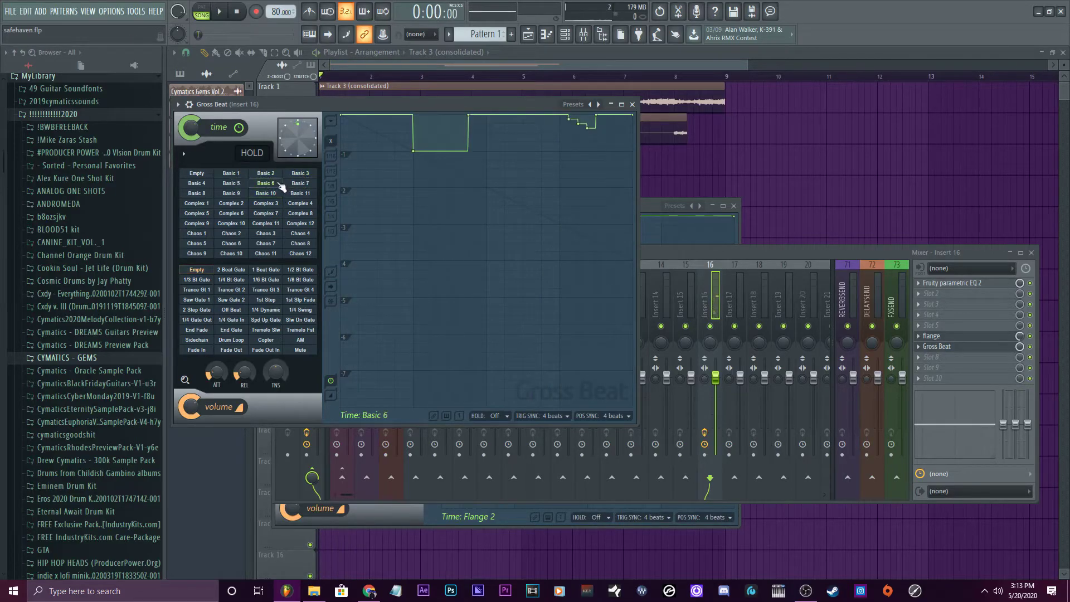
{"action": "left_click", "coordinate": [300, 183]}
{"action": "key", "text": "space"}
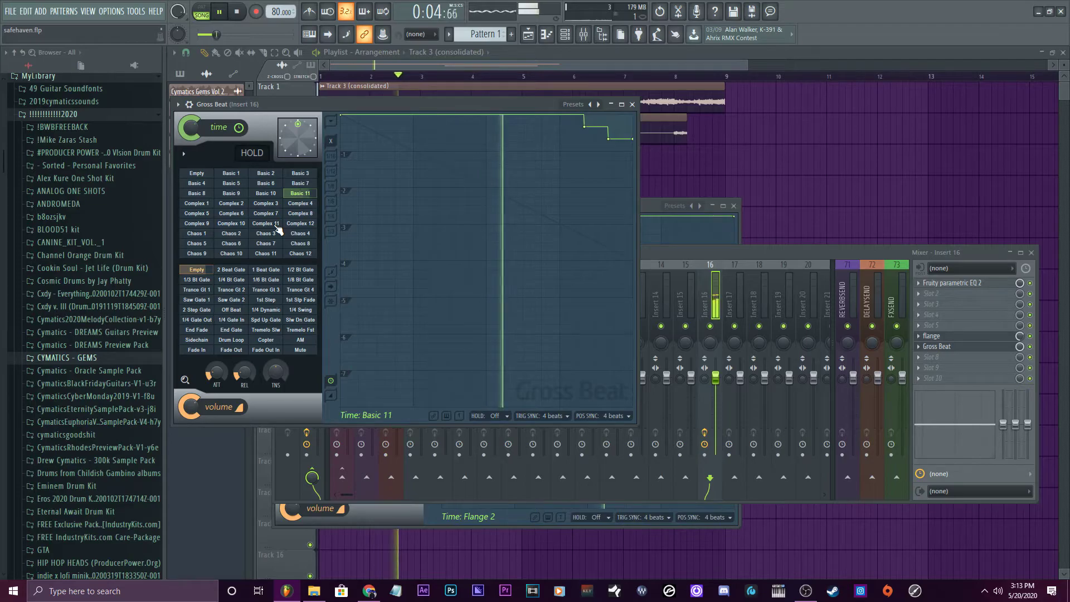
{"action": "left_click", "coordinate": [197, 204]}
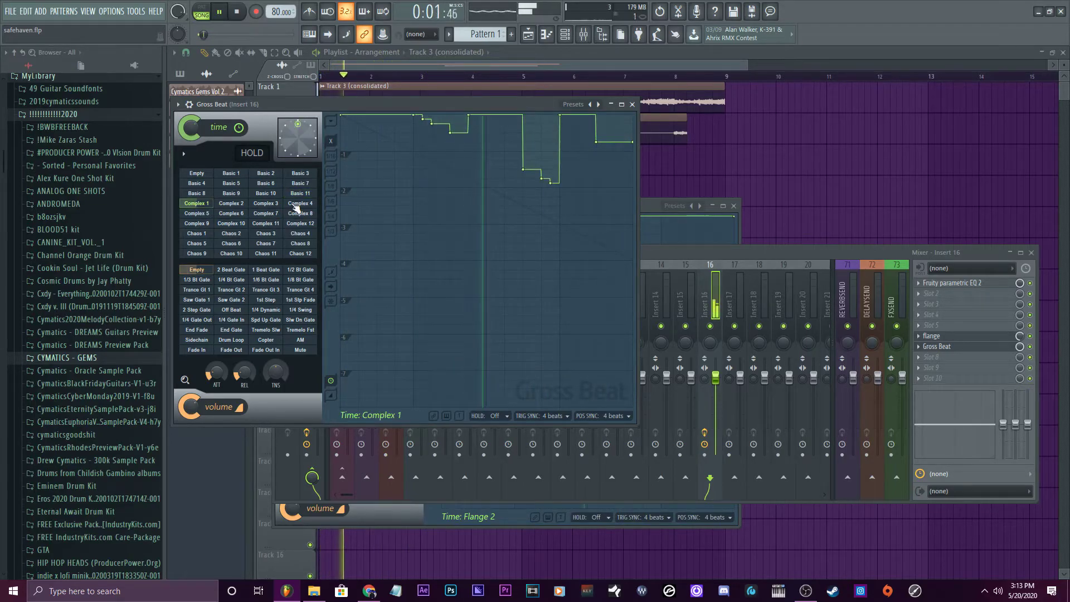
{"action": "key", "text": "space"}
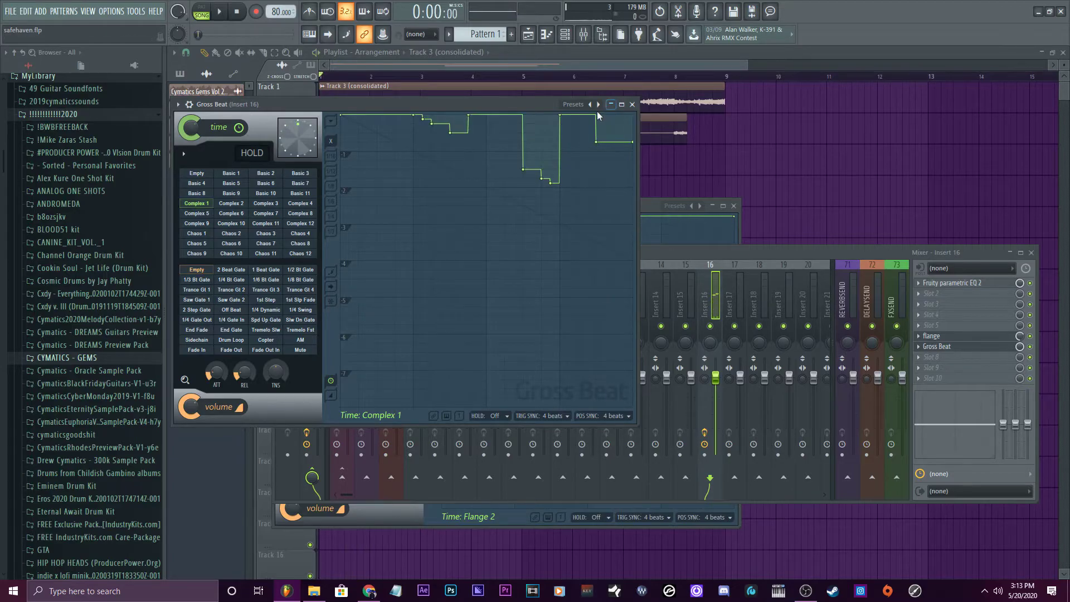
Switch Gross Beat to the preset with 2 Beat Rpt, alternate it with Empty during playback, and leave the time setting on Empty.
{"action": "left_click", "coordinate": [597, 105]}
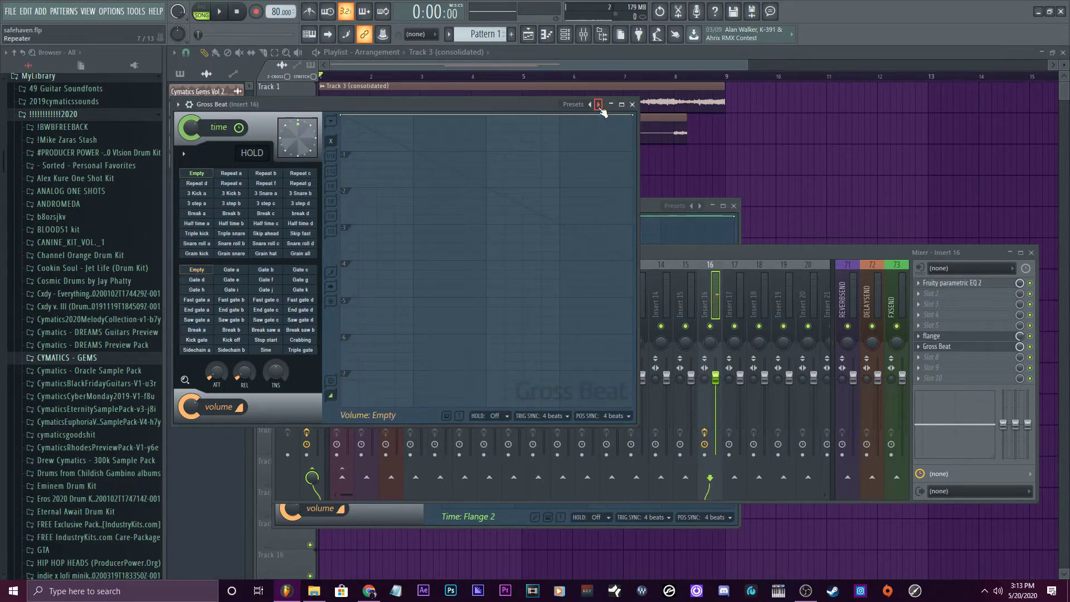
{"action": "left_click", "coordinate": [598, 105]}
{"action": "left_click", "coordinate": [231, 173]}
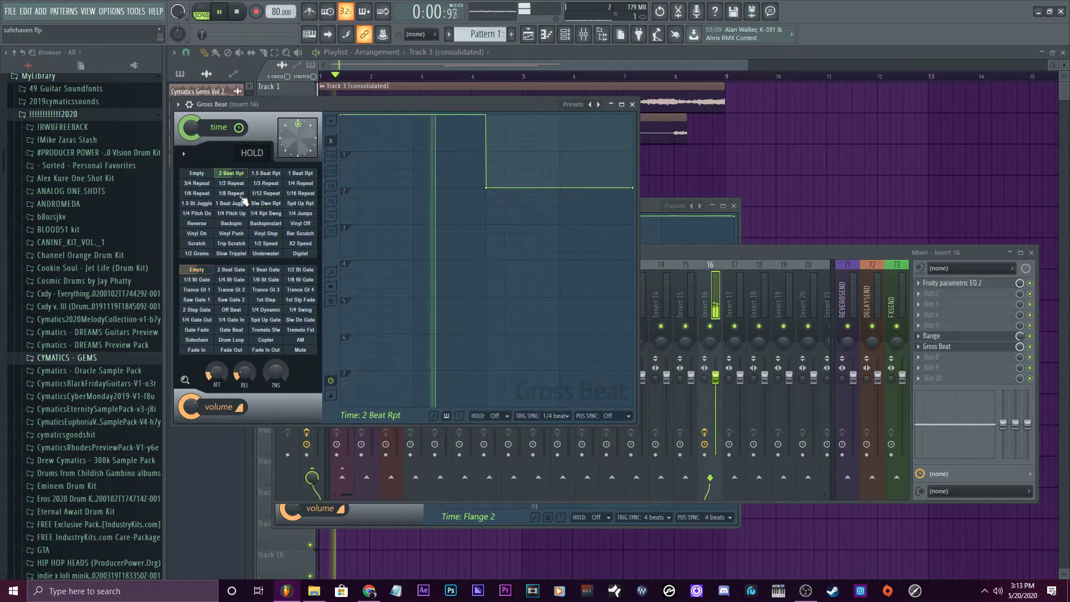
{"action": "left_click", "coordinate": [197, 174]}
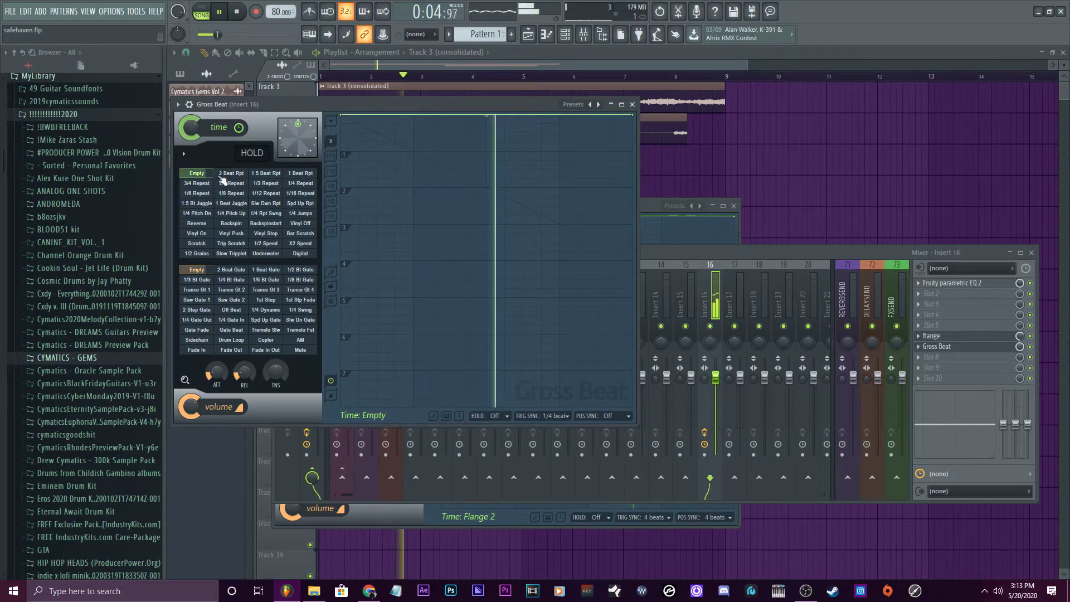
{"action": "left_click", "coordinate": [230, 173]}
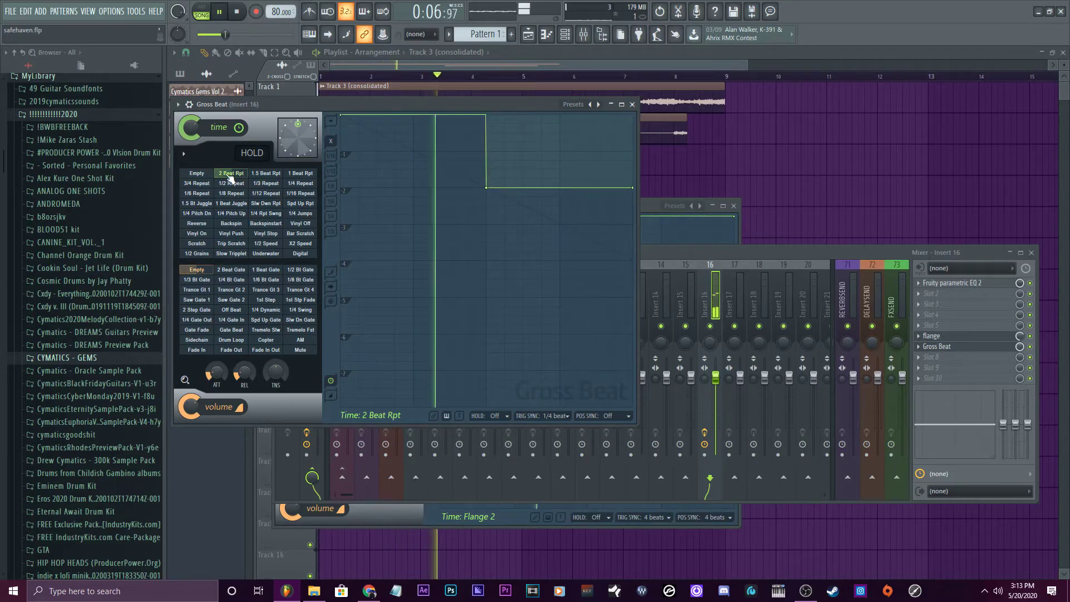
{"action": "left_click", "coordinate": [202, 176]}
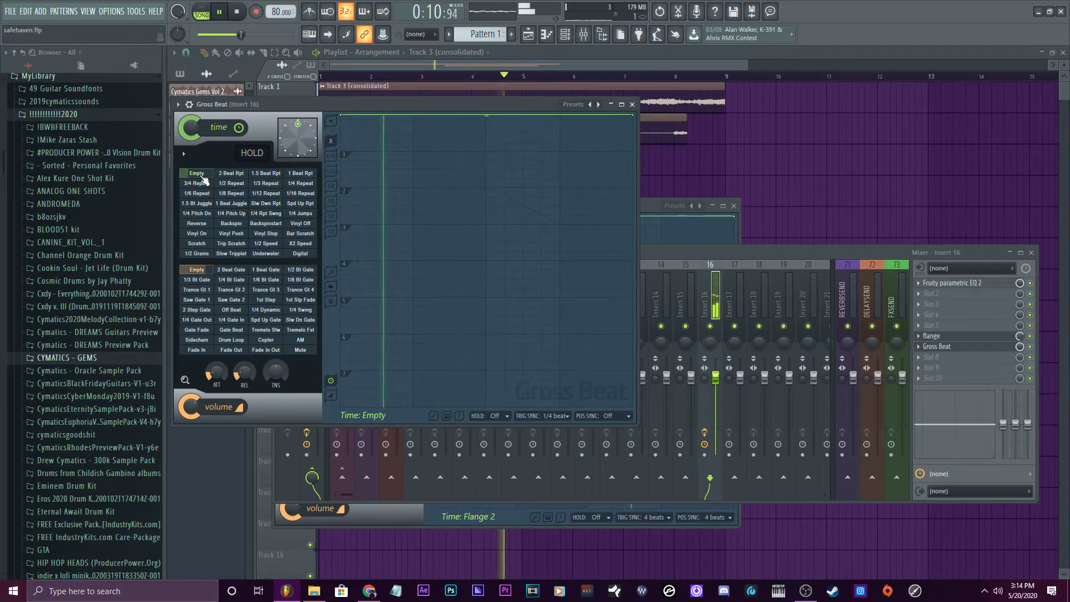
{"action": "key", "text": "space"}
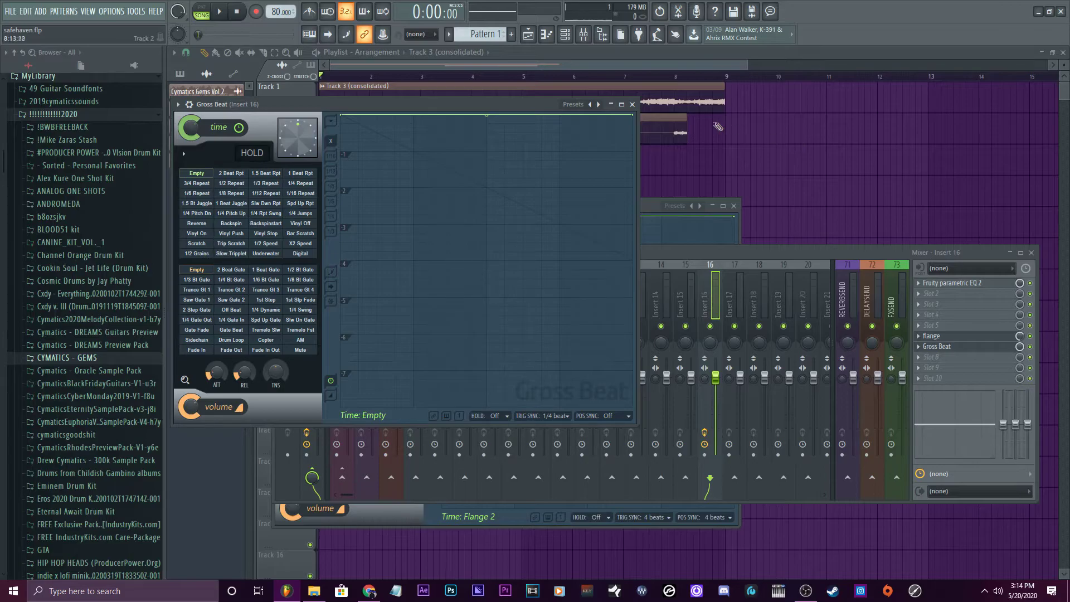
Close the Gross Beat, flange and mixer windows and switch to Pattern 2.
{"action": "left_click", "coordinate": [632, 105]}
{"action": "key", "text": "F12"}
{"action": "scroll", "coordinate": [480, 34], "scroll_direction": "down", "scroll_amount": 2}
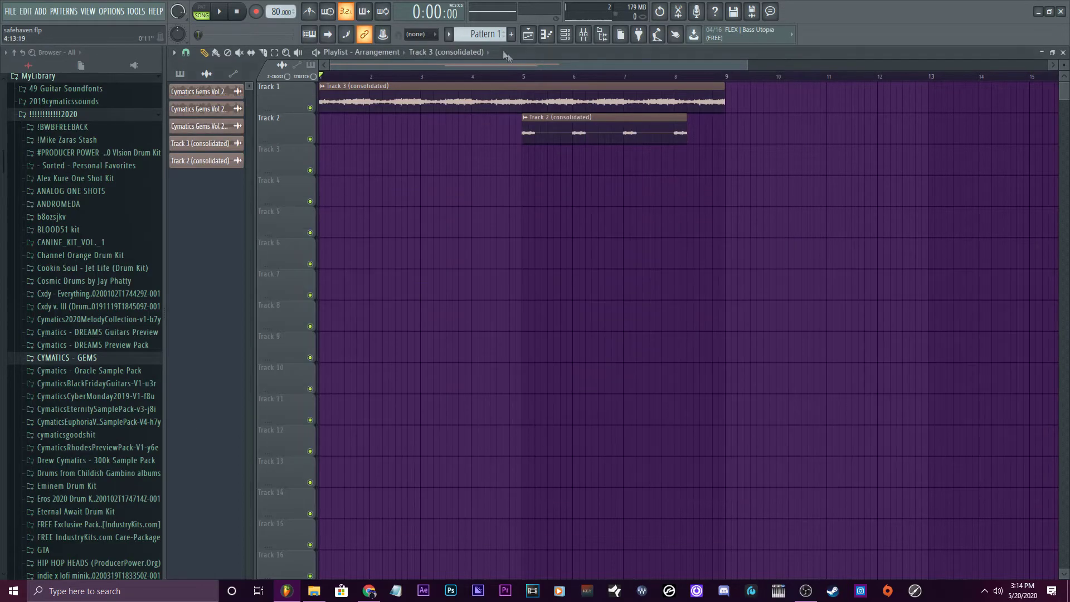
{"action": "scroll", "coordinate": [84, 214], "scroll_direction": "up", "scroll_amount": 3}
{"action": "scroll", "coordinate": [95, 375], "scroll_direction": "down", "scroll_amount": 3}
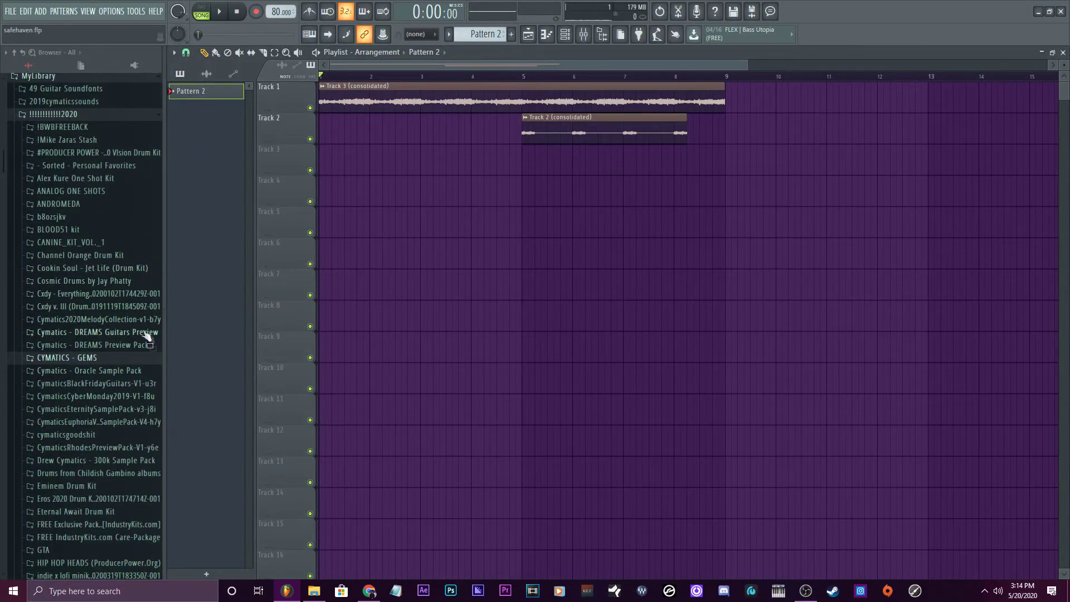
Browse the 2019cymaticssounds library to the Full Drum Loops folder in the Cymatics Lofi Drums Collection.
{"action": "scroll", "coordinate": [98, 337], "scroll_direction": "down", "scroll_amount": 8}
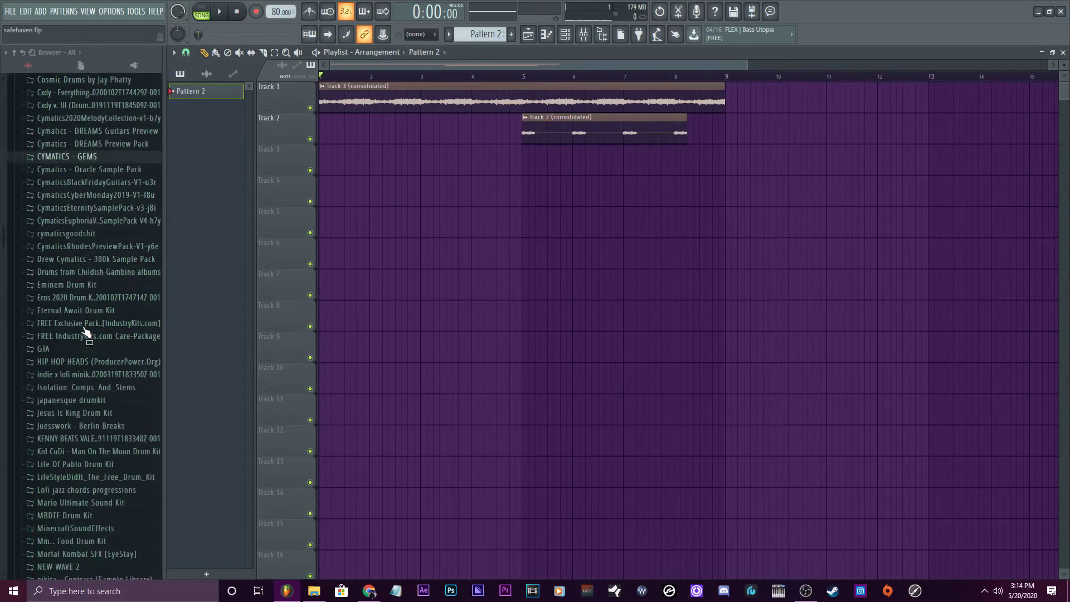
{"action": "scroll", "coordinate": [108, 437], "scroll_direction": "up", "scroll_amount": 12}
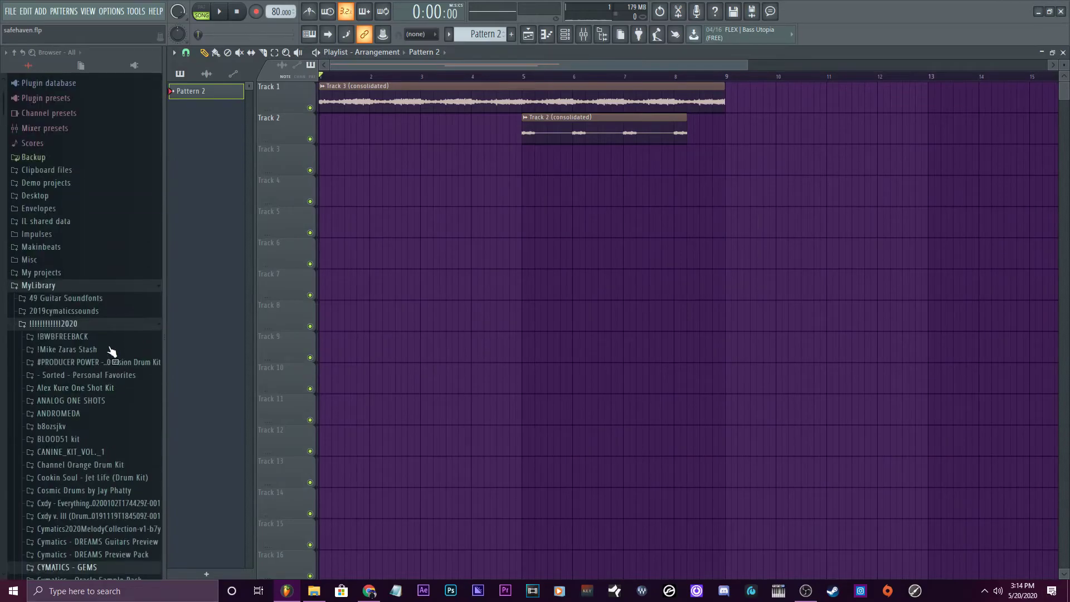
{"action": "left_click", "coordinate": [73, 310]}
{"action": "scroll", "coordinate": [100, 446], "scroll_direction": "down", "scroll_amount": 5}
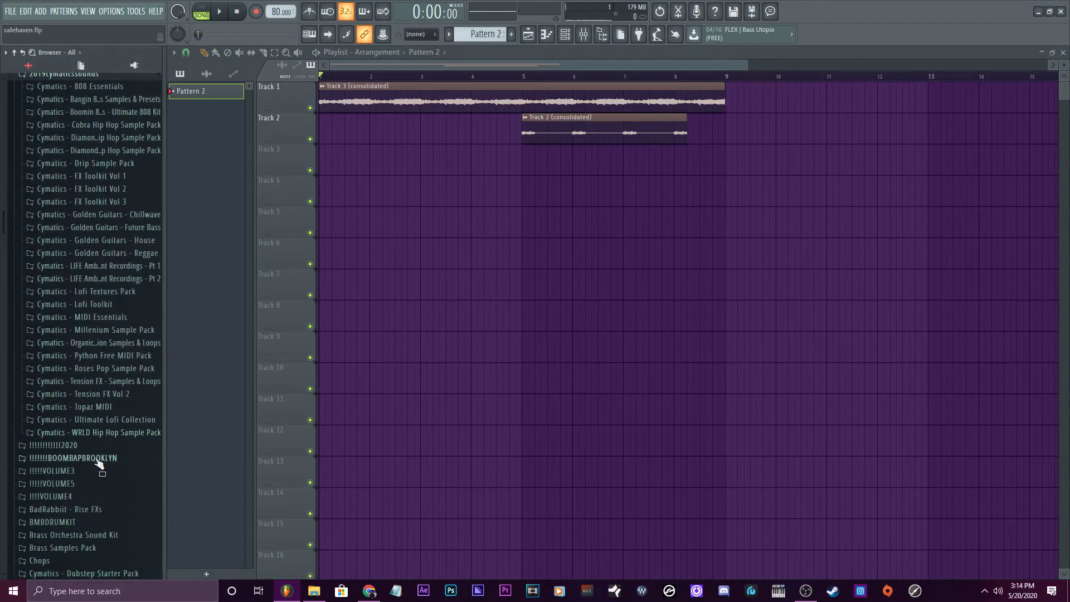
{"action": "left_click", "coordinate": [152, 433]}
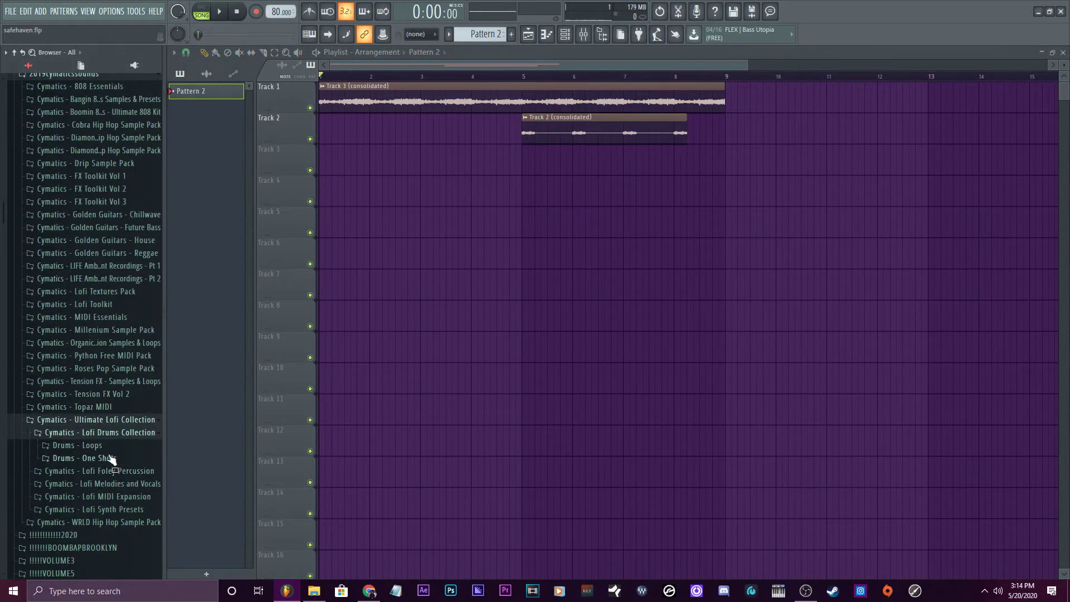
{"action": "left_click", "coordinate": [78, 445]}
{"action": "scroll", "coordinate": [84, 445], "scroll_direction": "down", "scroll_amount": 3}
{"action": "left_click", "coordinate": [106, 357]}
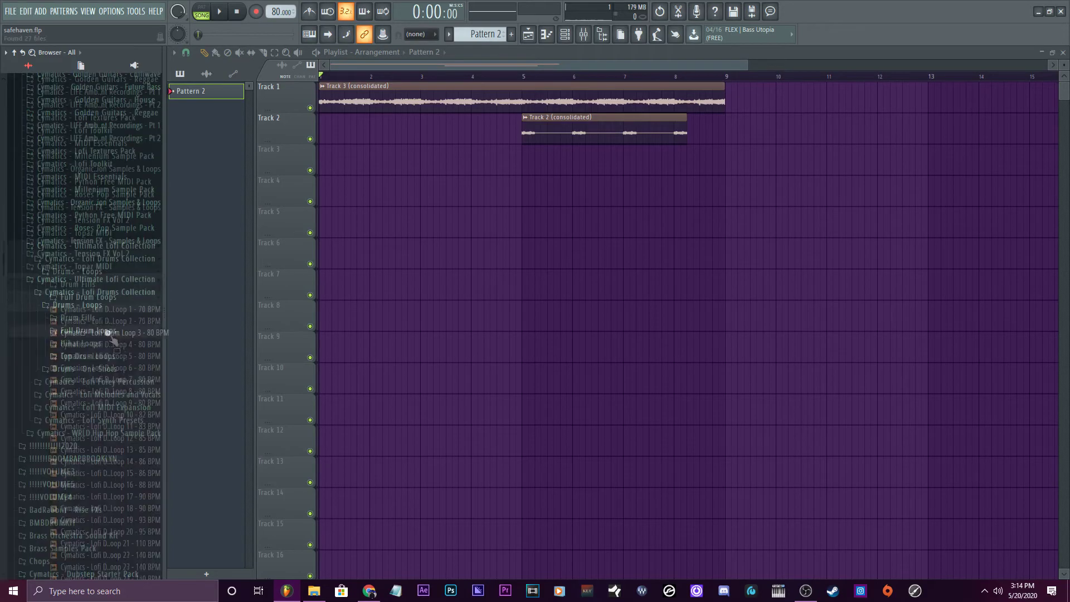
Place Cymatics - Lofi Drum Loop 3 - 80 BPM on Track 3 at bar 1, play the song and open the loop's channel settings.
{"action": "scroll", "coordinate": [117, 362], "scroll_direction": "down", "scroll_amount": 3}
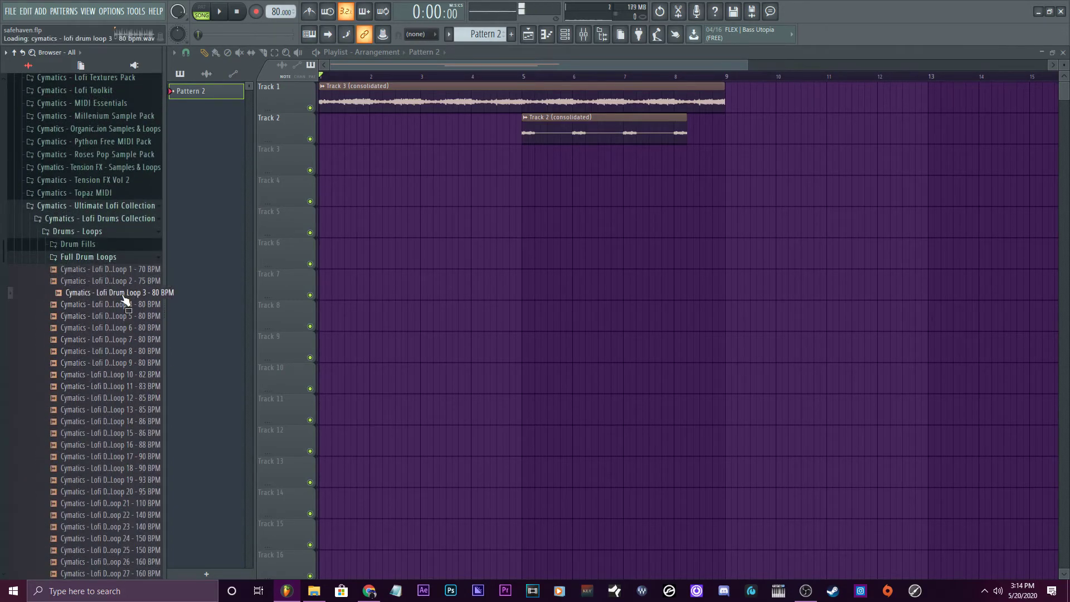
{"action": "left_click_drag", "start_coordinate": [123, 298], "coordinate": [320, 152]}
{"action": "key", "text": "space"}
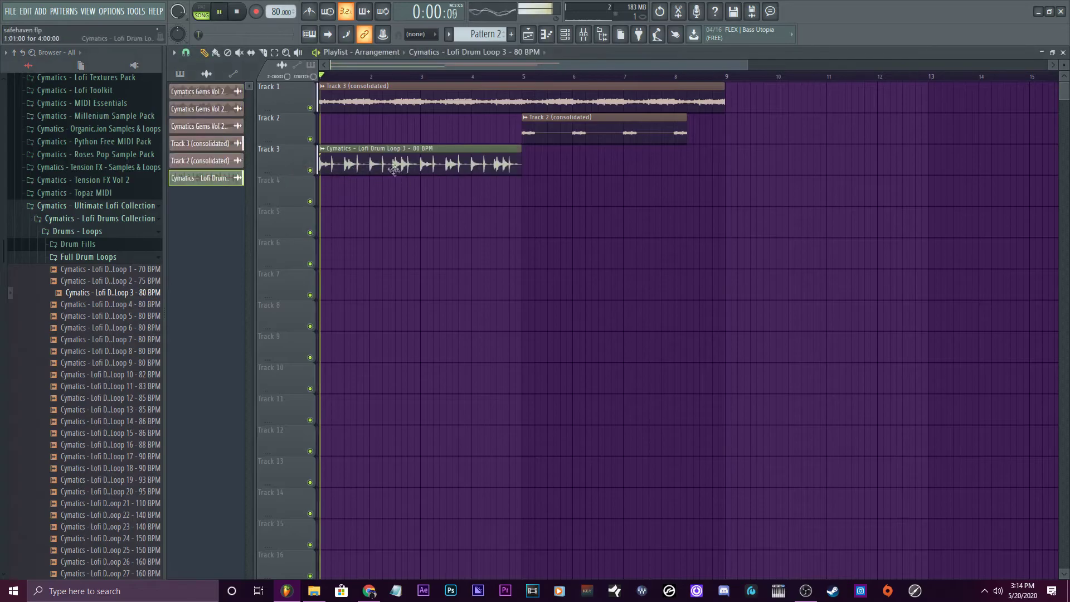
{"action": "double_click", "coordinate": [407, 159]}
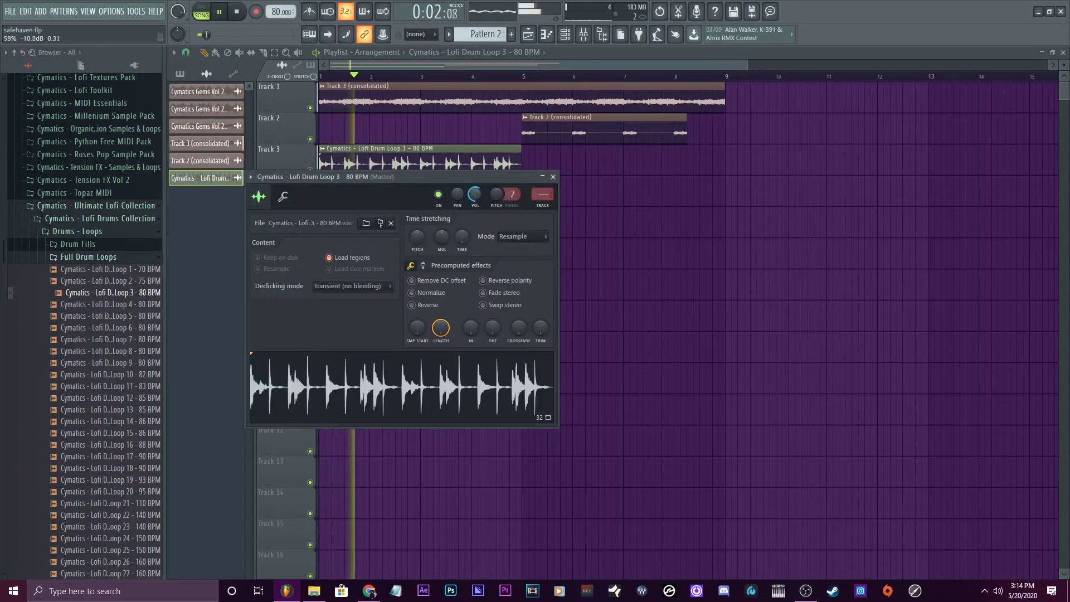
Add a second copy of the lofi drum loop at bar 5 on Track 3 and close the loop's channel settings.
{"action": "left_click_drag", "start_coordinate": [750, 162], "coordinate": [681, 184]}
{"action": "double_click", "coordinate": [681, 184]}
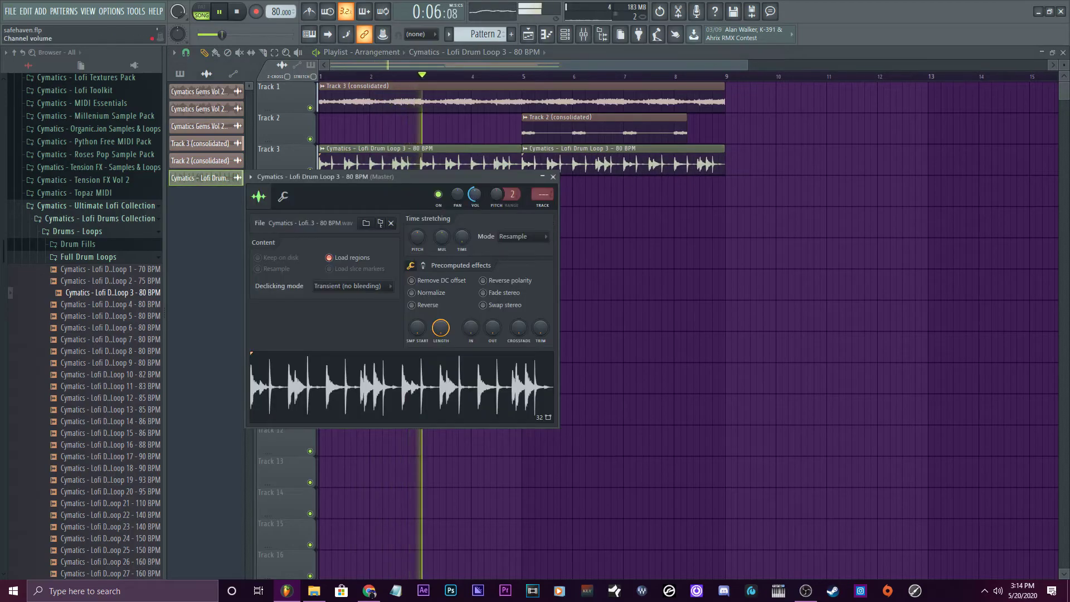
{"action": "left_click", "coordinate": [545, 176]}
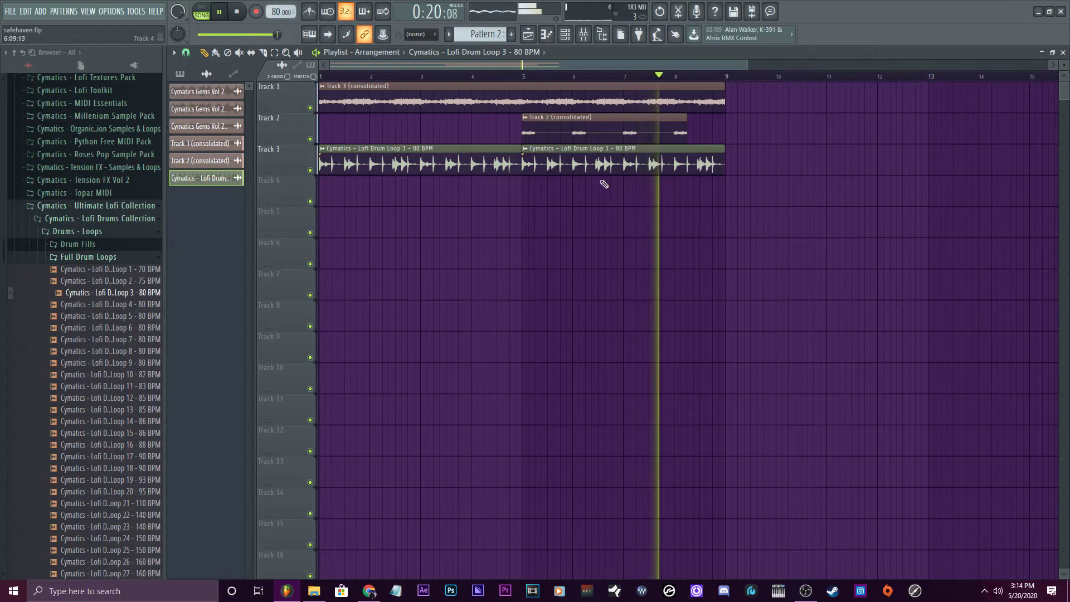
Duplicate the Track 1 and Track 2 melody clips so the copied section starts at bar 9, and stop playback.
{"action": "left_click_drag", "start_coordinate": [747, 142], "coordinate": [394, 102]}
{"action": "key", "text": "ctrl+b"}
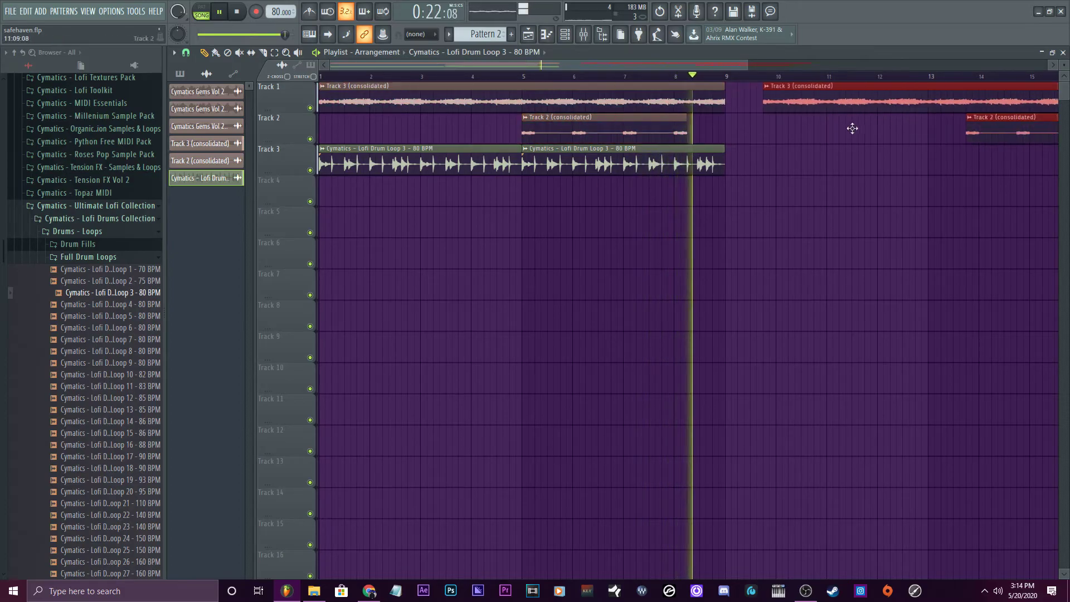
{"action": "scroll", "coordinate": [473, 184], "scroll_direction": "down", "scroll_amount": 3}
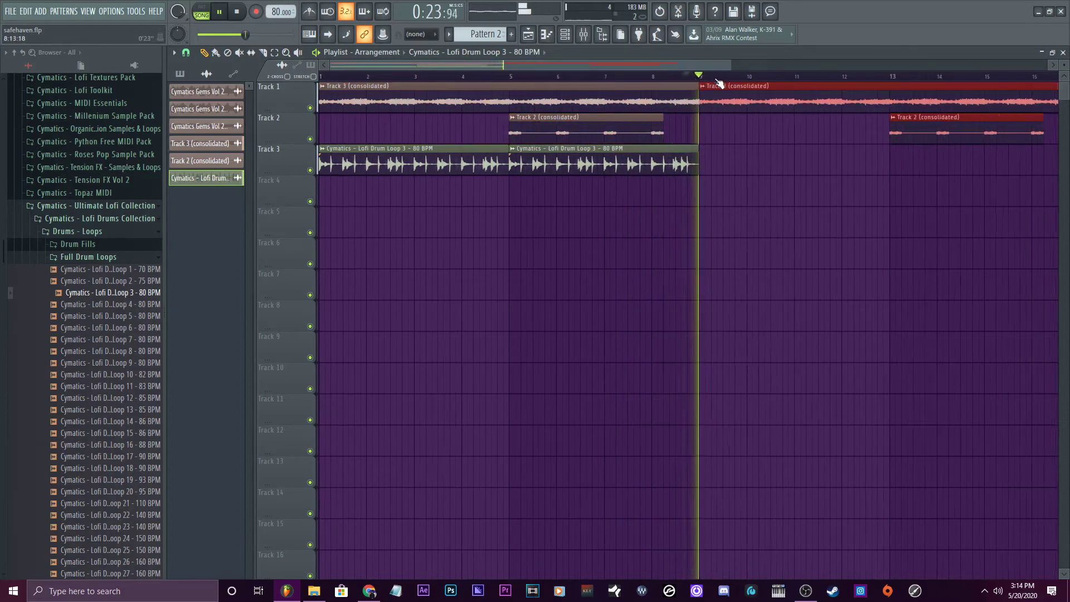
{"action": "key", "text": "space"}
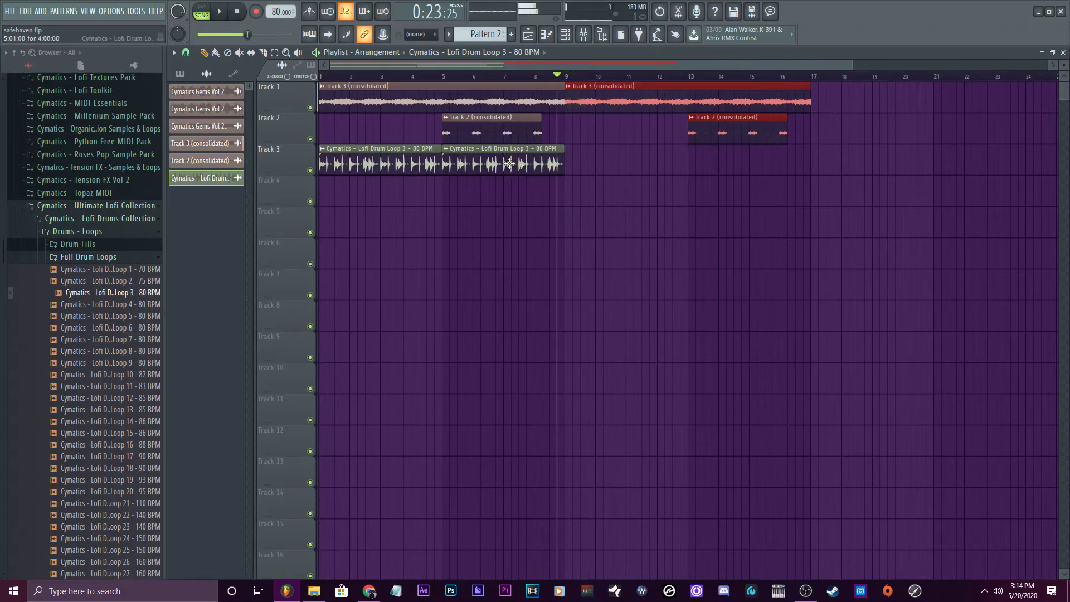
Add drum loop copies to Track 3 under the second melody section, starting shortly before bar 10 and at bar 13, and play the result.
{"action": "left_click_drag", "start_coordinate": [510, 164], "coordinate": [632, 161]}
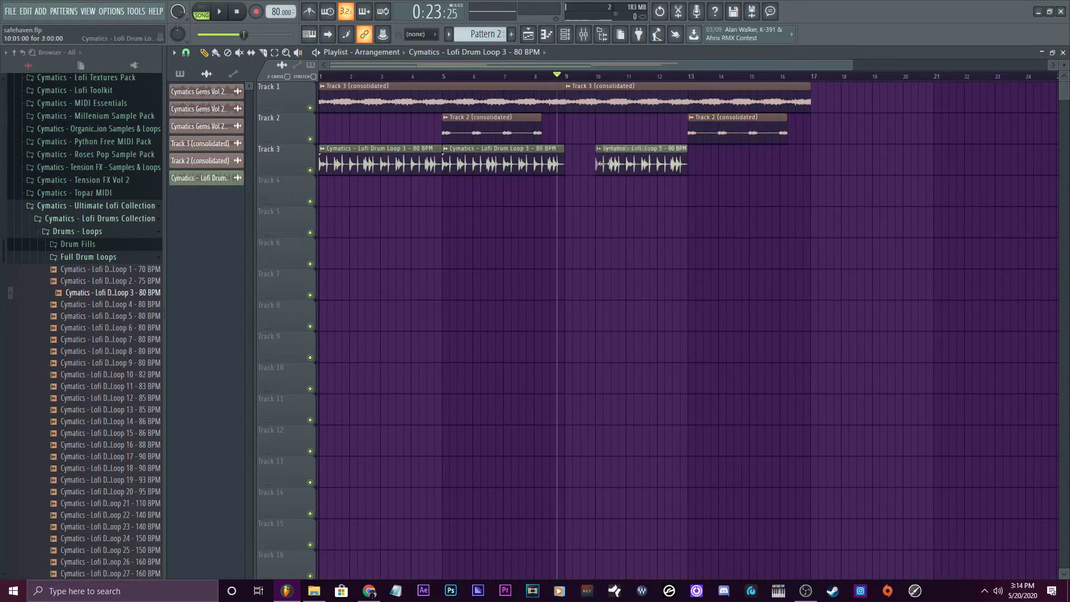
{"action": "left_click_drag", "start_coordinate": [597, 166], "coordinate": [590, 166]}
{"action": "left_click_drag", "start_coordinate": [886, 189], "coordinate": [777, 189]}
{"action": "key", "text": "space"}
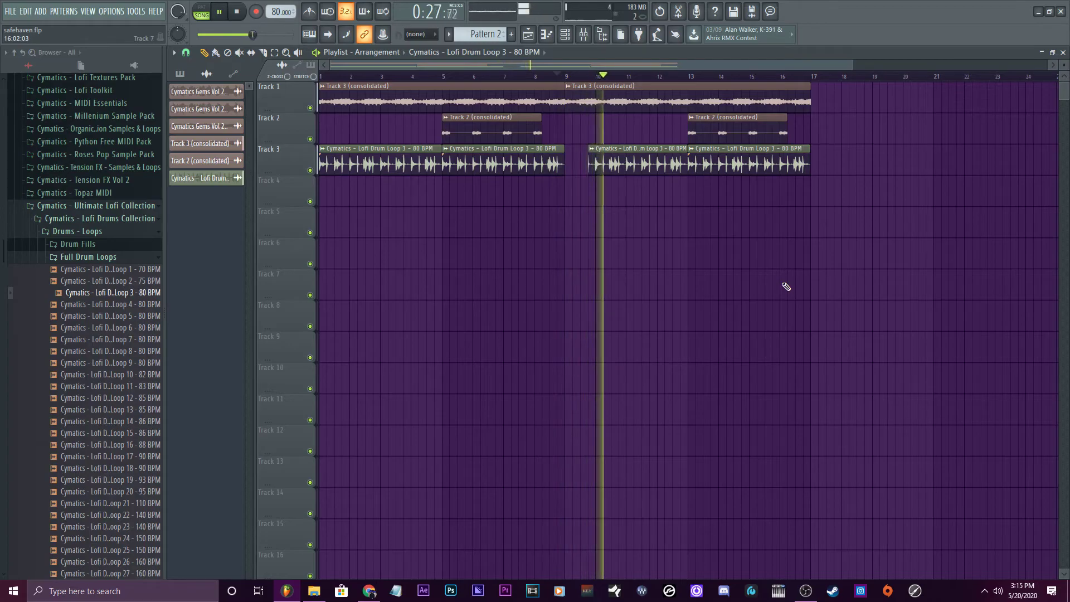
Cut gaps into the Track 3 drum loops between bars 9 and 17, leaving four short chunks, and move the playhead to bar 6.
{"action": "key", "text": "space"}
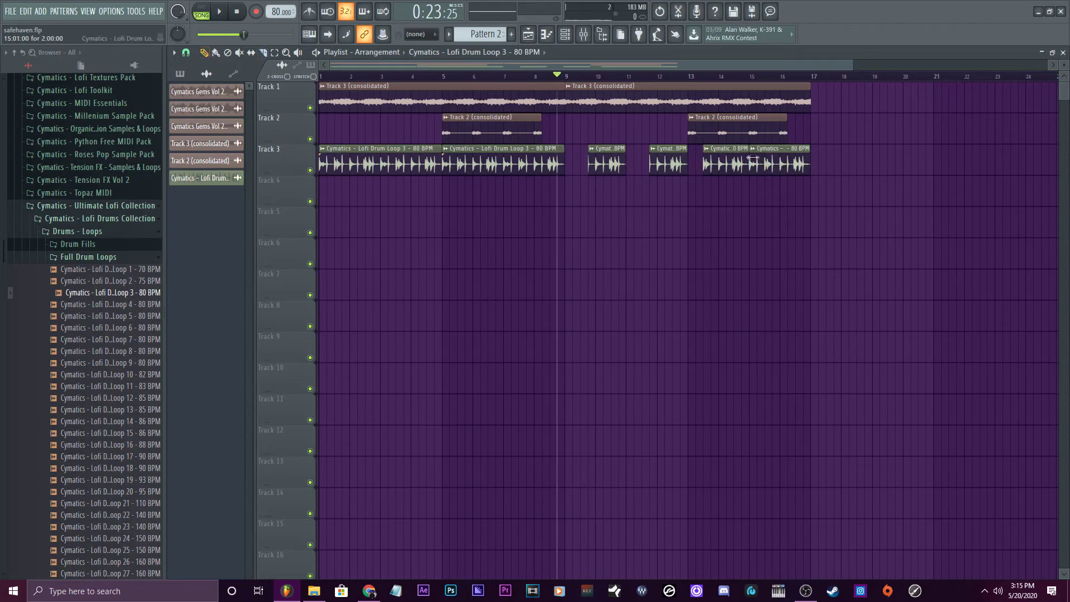
{"action": "key", "text": "space"}
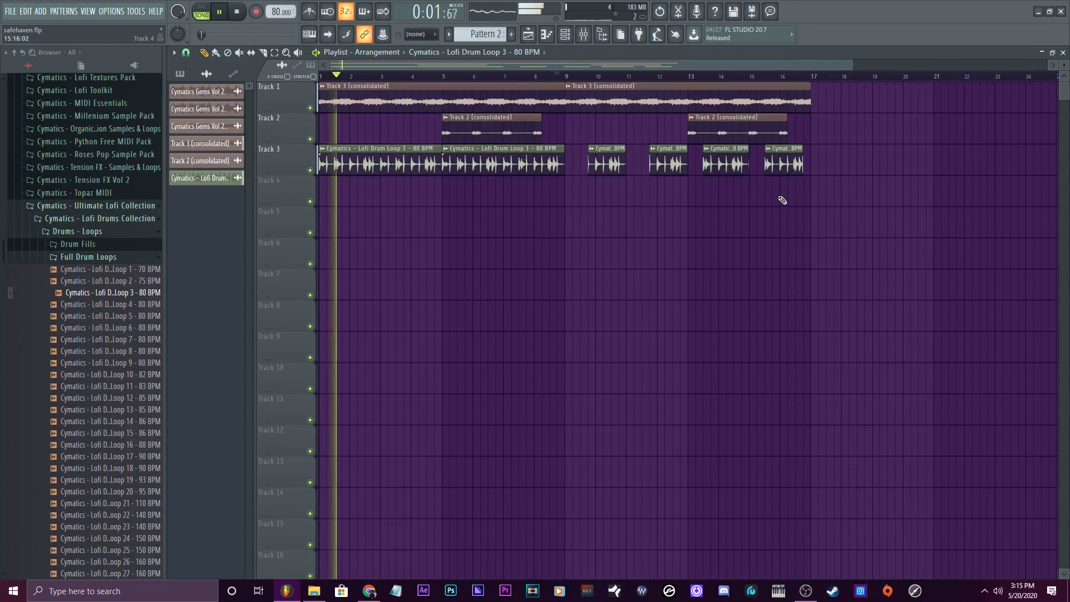
{"action": "left_click", "coordinate": [556, 338]}
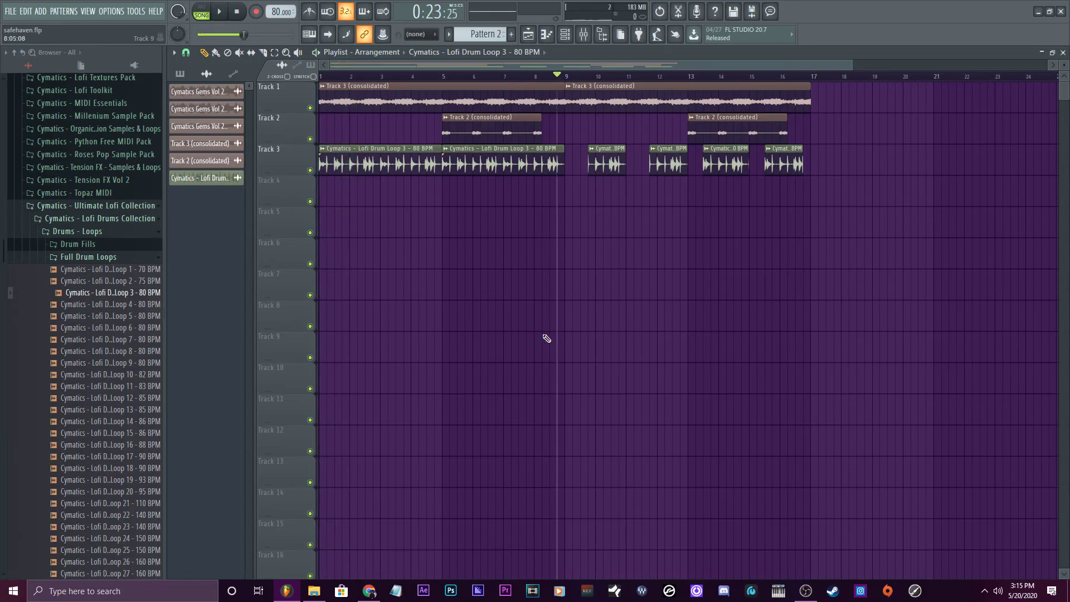
{"action": "left_click", "coordinate": [472, 76]}
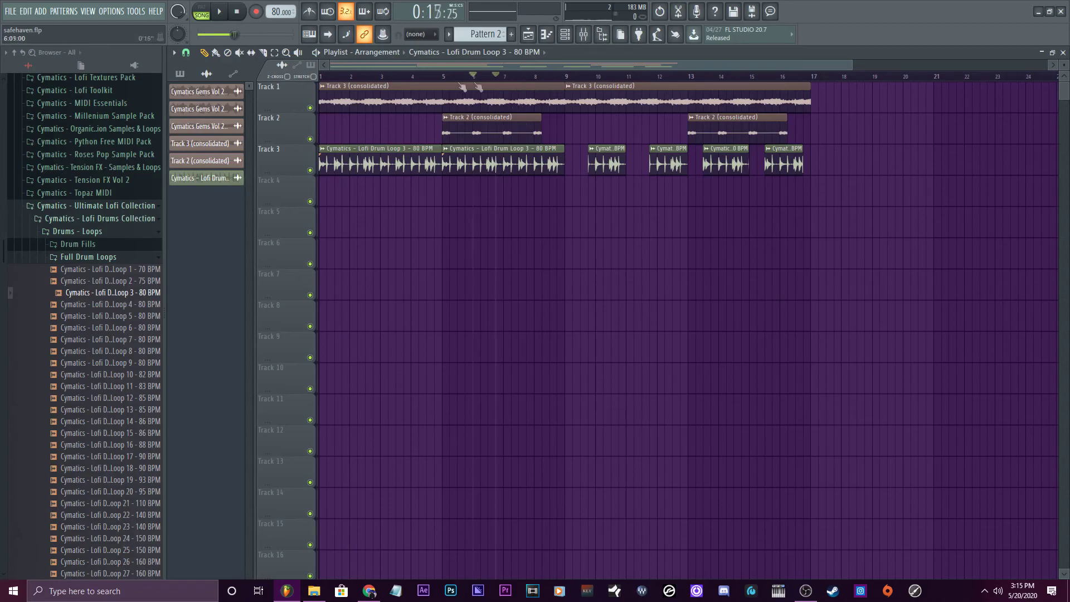